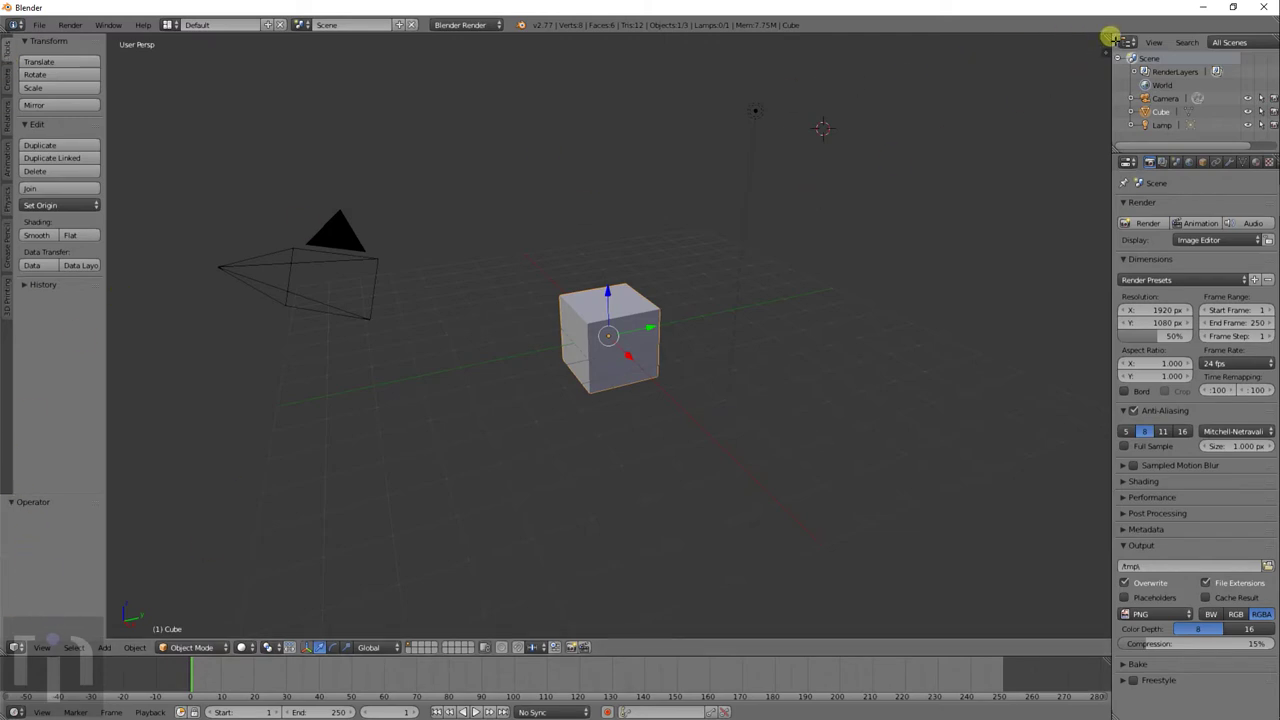
# - Split the viewport, make the left pane a UV/Image Editor, and zoom in on the cube
pyautogui.moveTo(1110, 38); pyautogui.dragTo(487, 77)
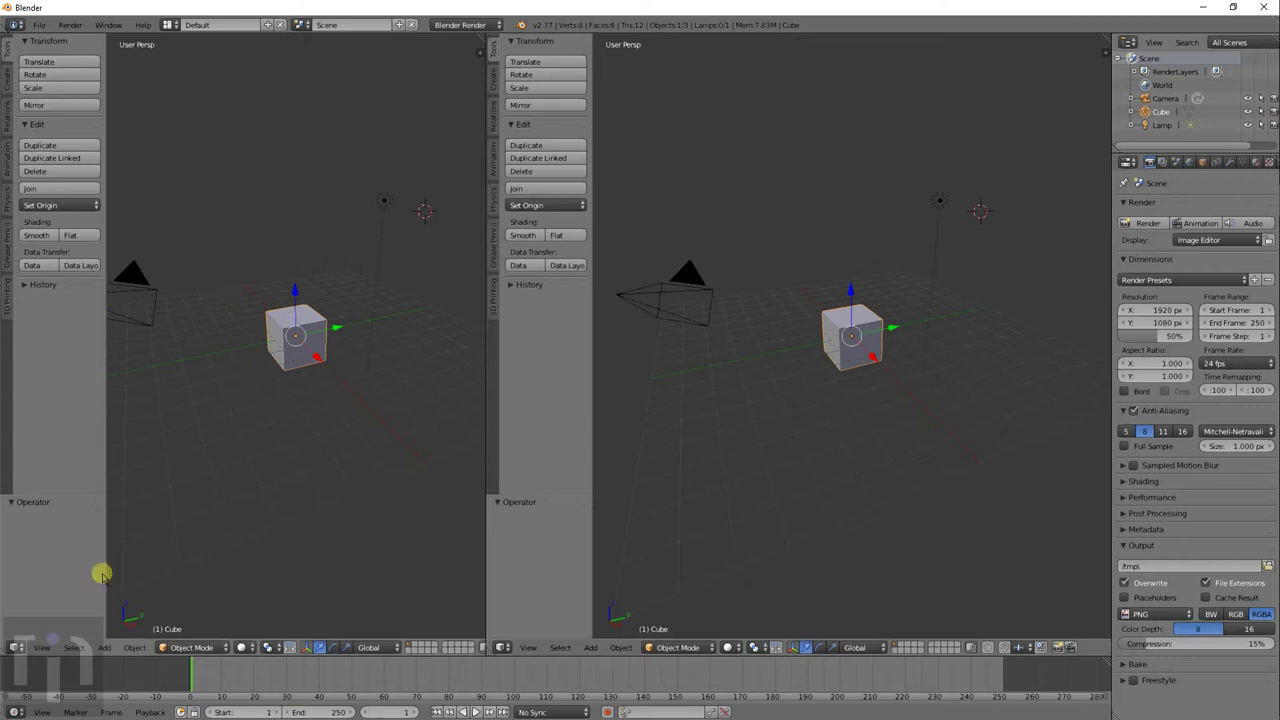
pyautogui.click(16, 647)
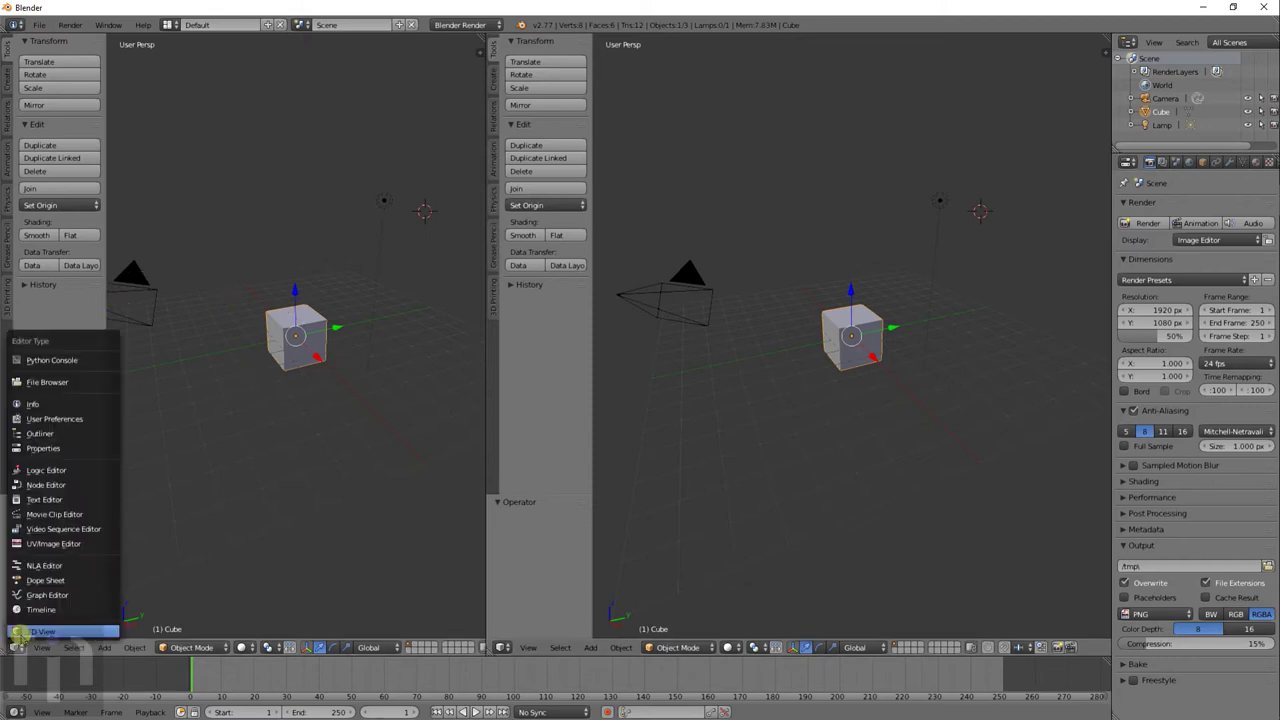
pyautogui.click(60, 545)
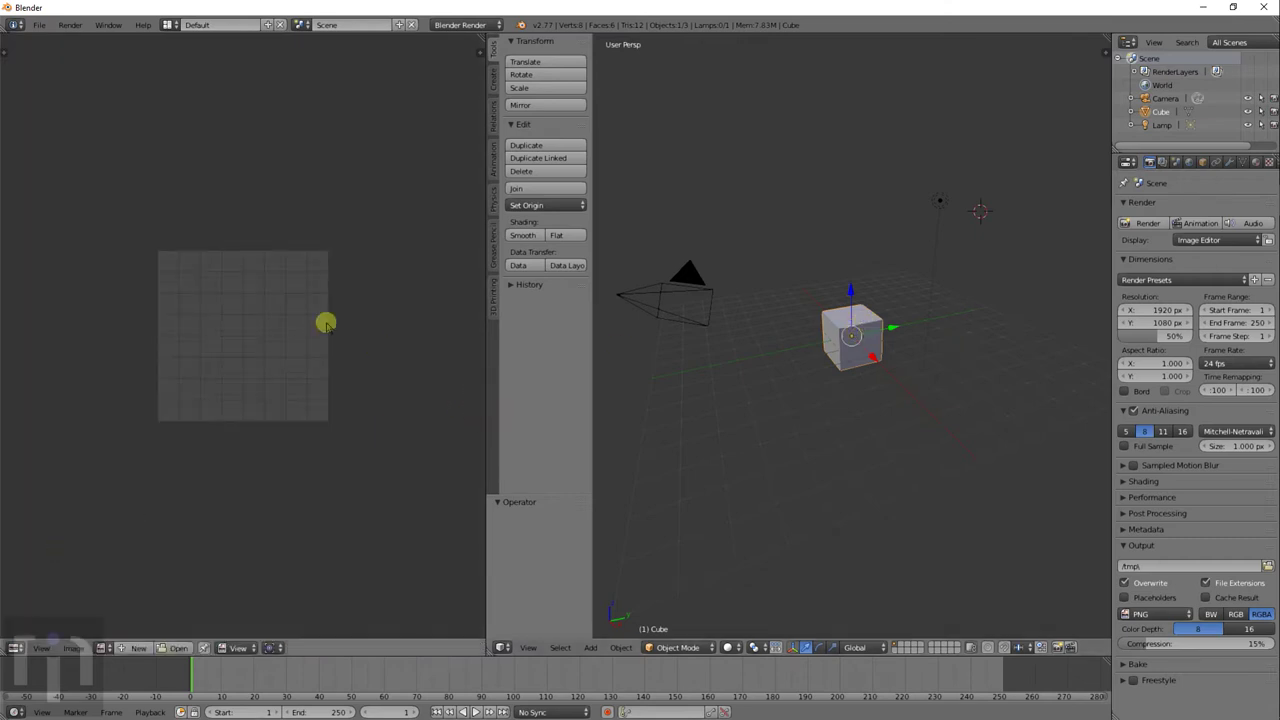
pyautogui.scroll(8, 867, 338)
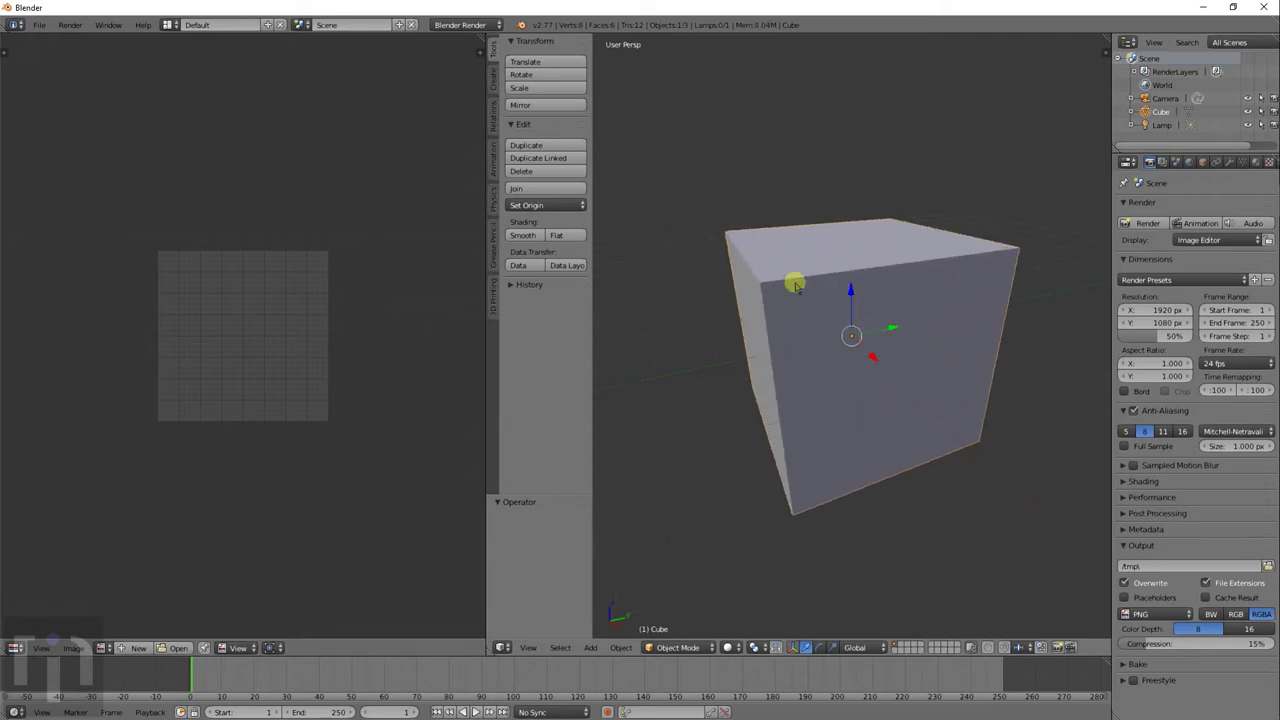
# - Put the cube in Edit Mode and unwrap it with Smart UV Project
pyautogui.press('Tab')
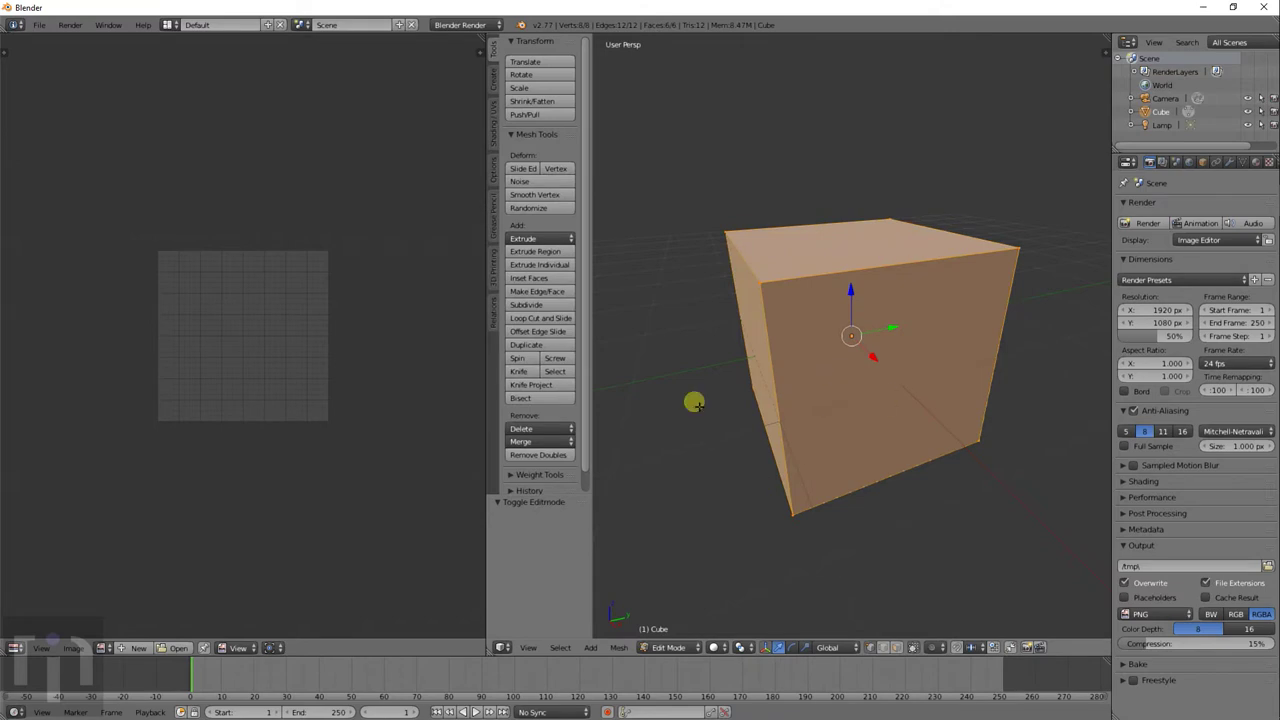
pyautogui.press('Tab')
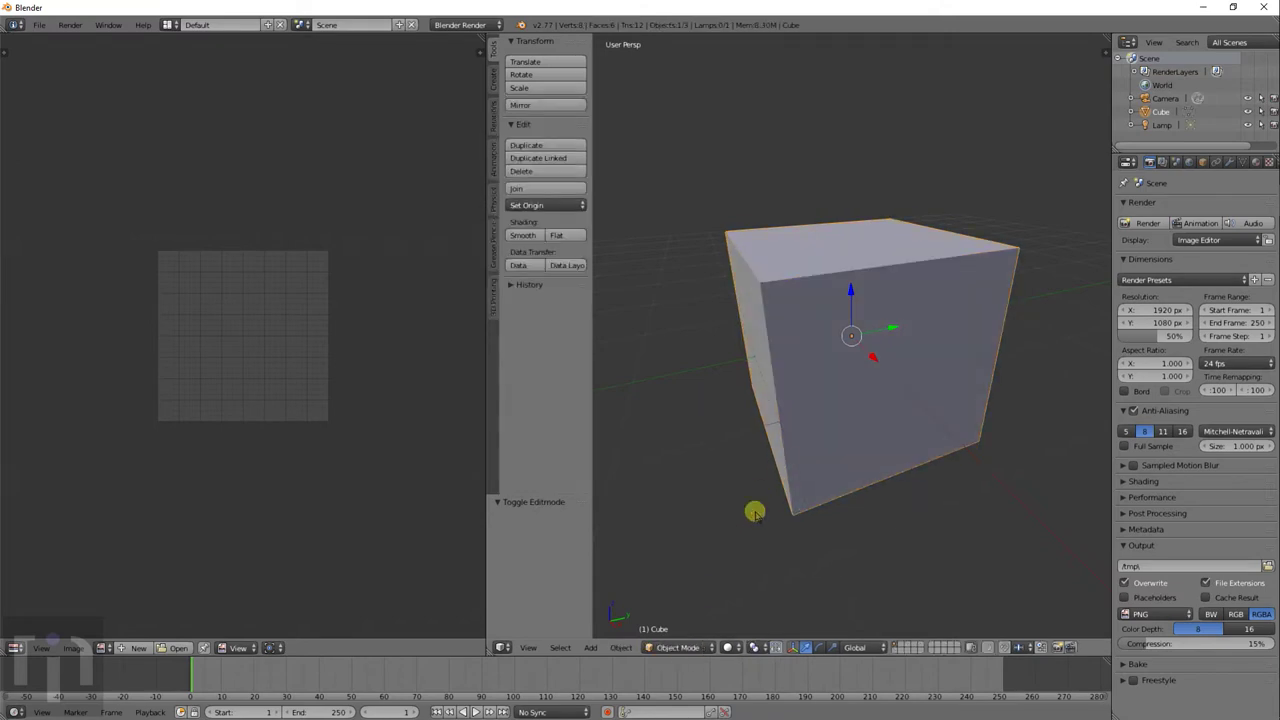
pyautogui.click(677, 648)
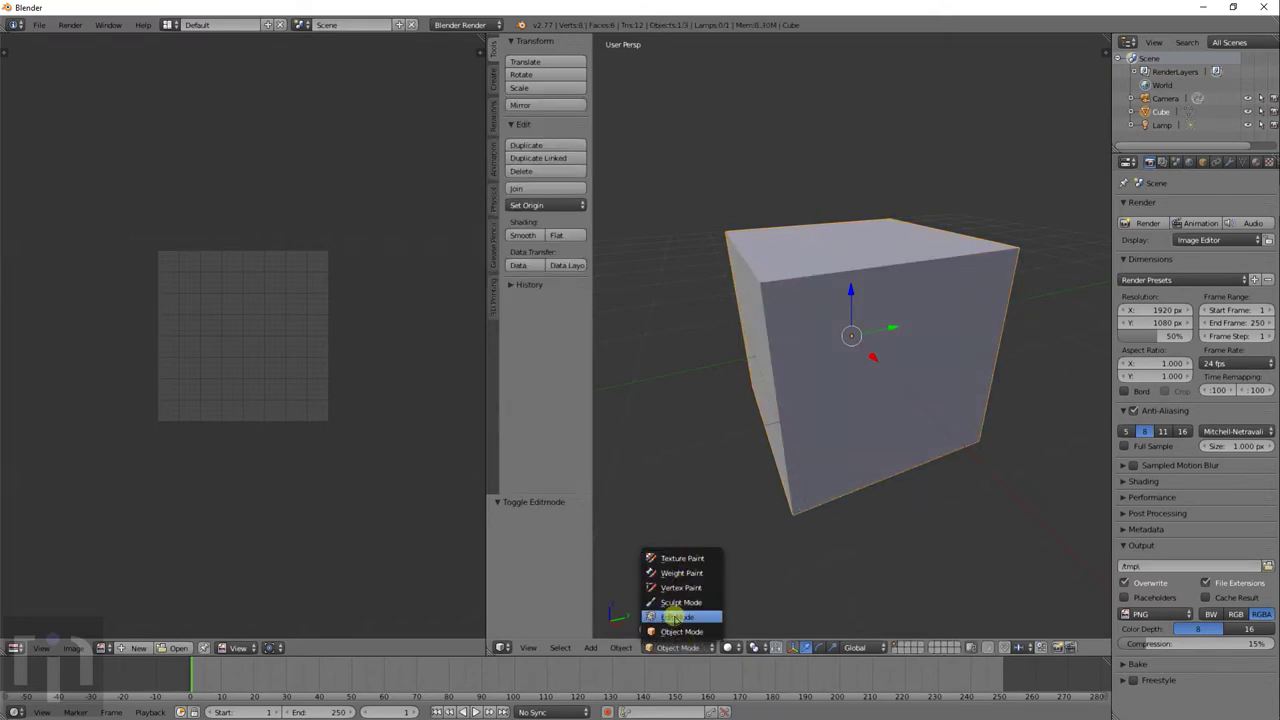
pyautogui.click(677, 617)
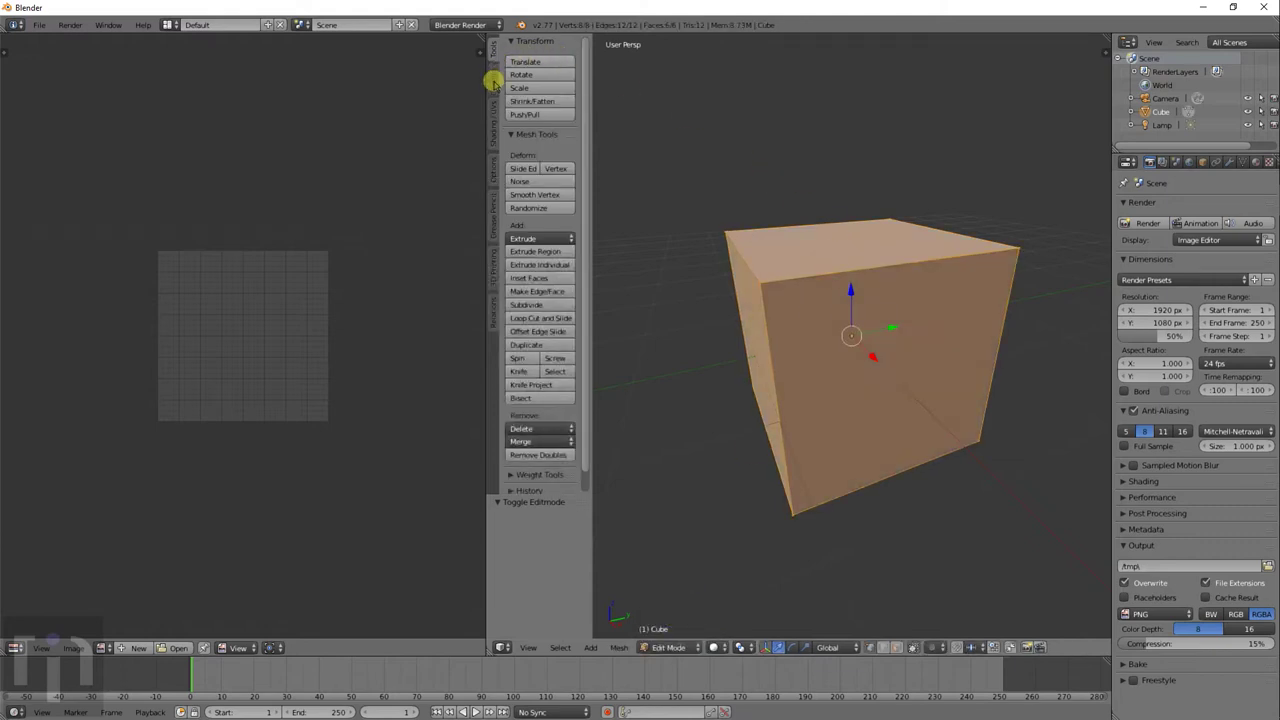
pyautogui.click(493, 127)
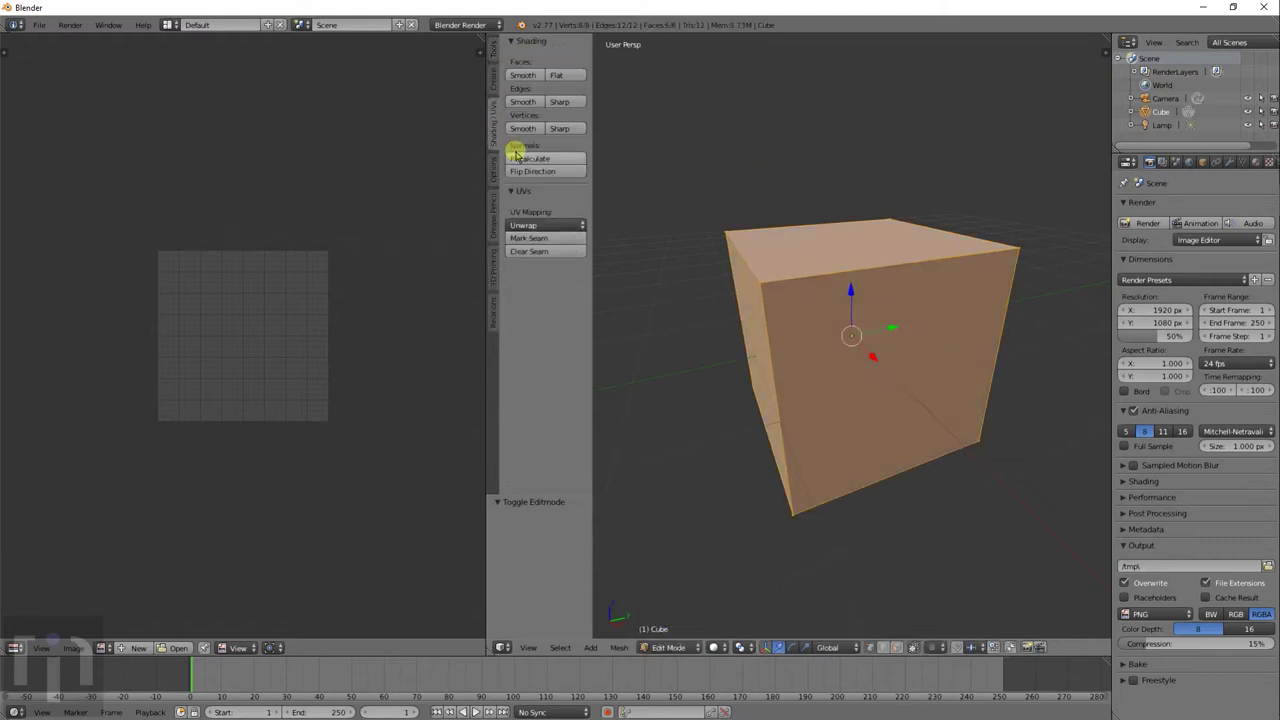
pyautogui.click(526, 224)
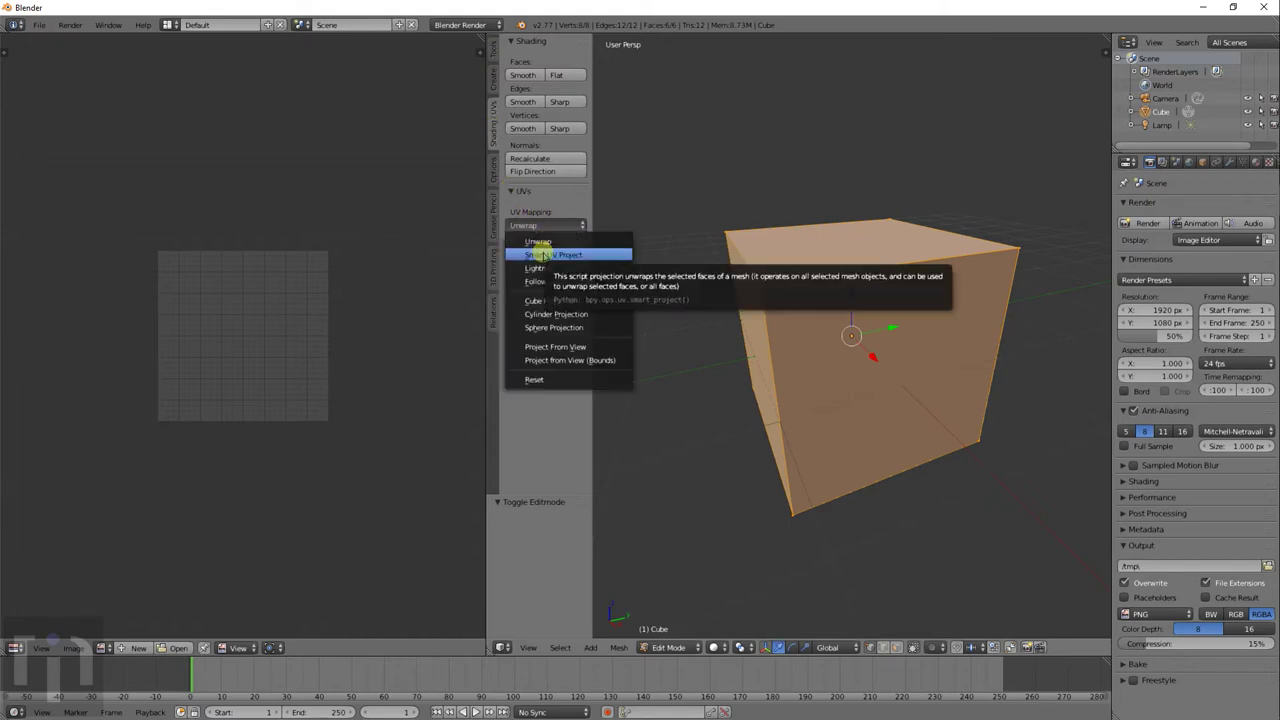
pyautogui.click(586, 256)
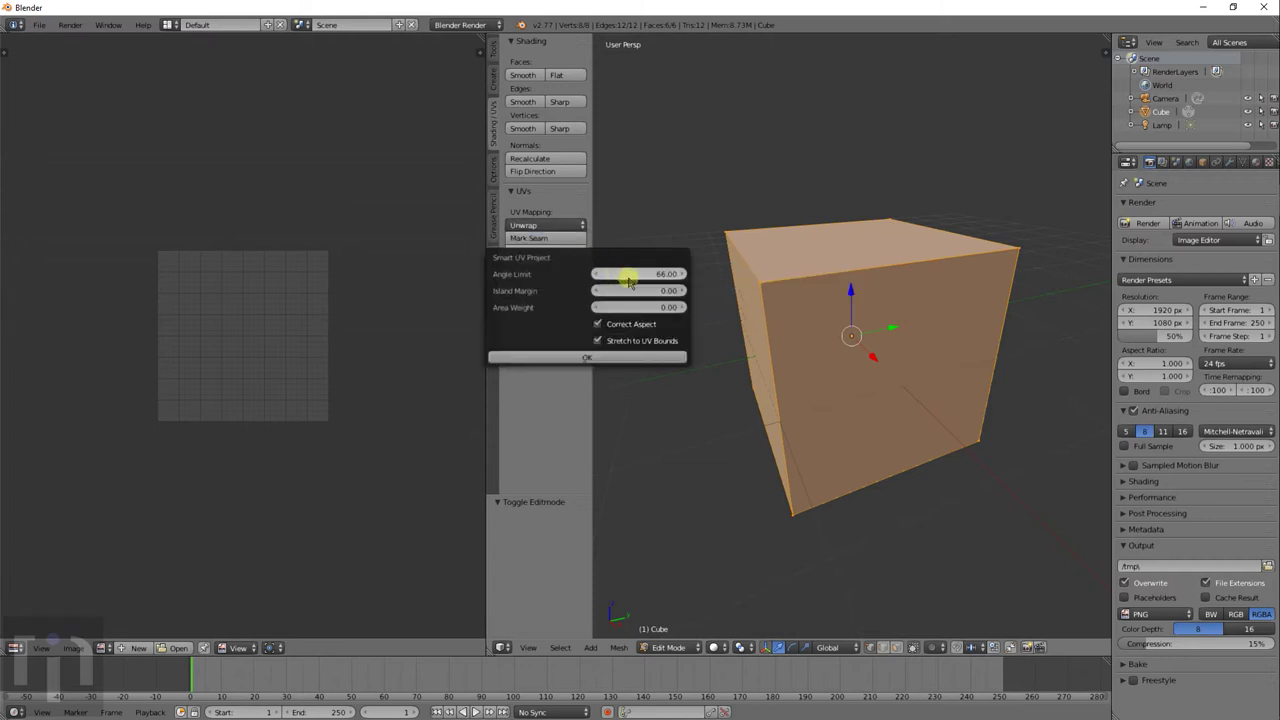
pyautogui.click(636, 359)
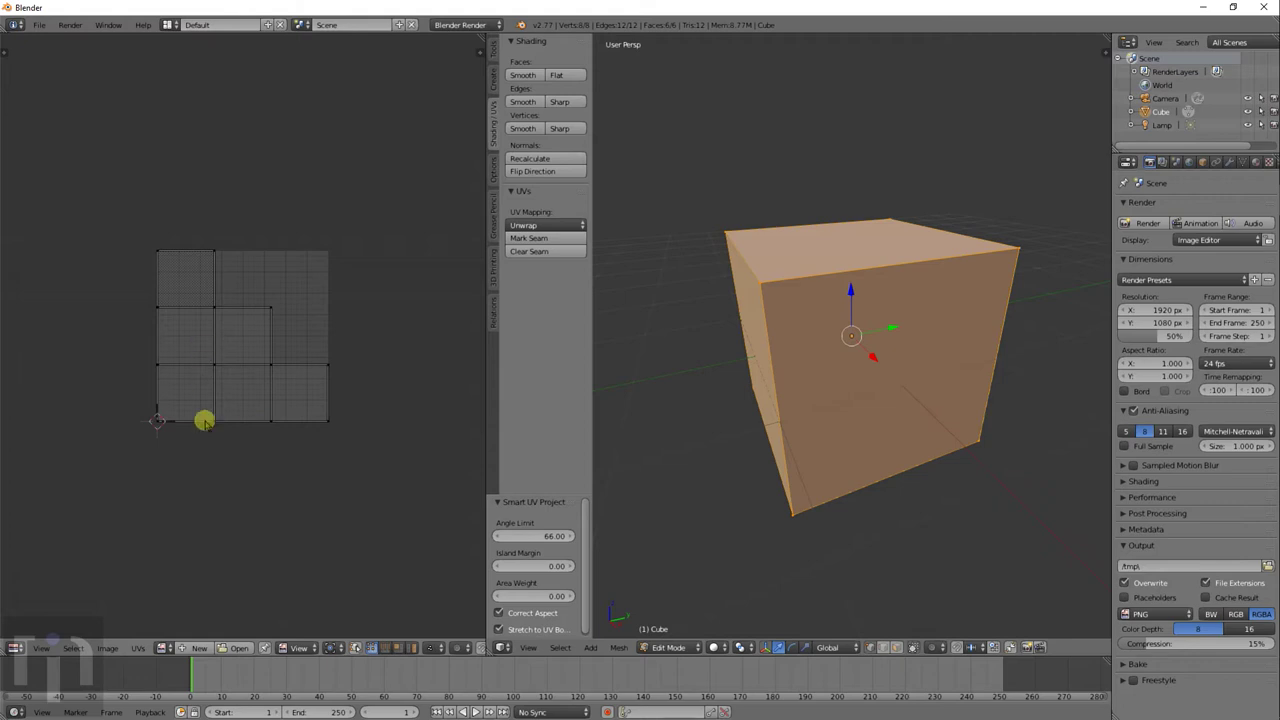
# - Toggle the UV face selection, pick the lower-left island, and return to Object Mode
pyautogui.press('a')
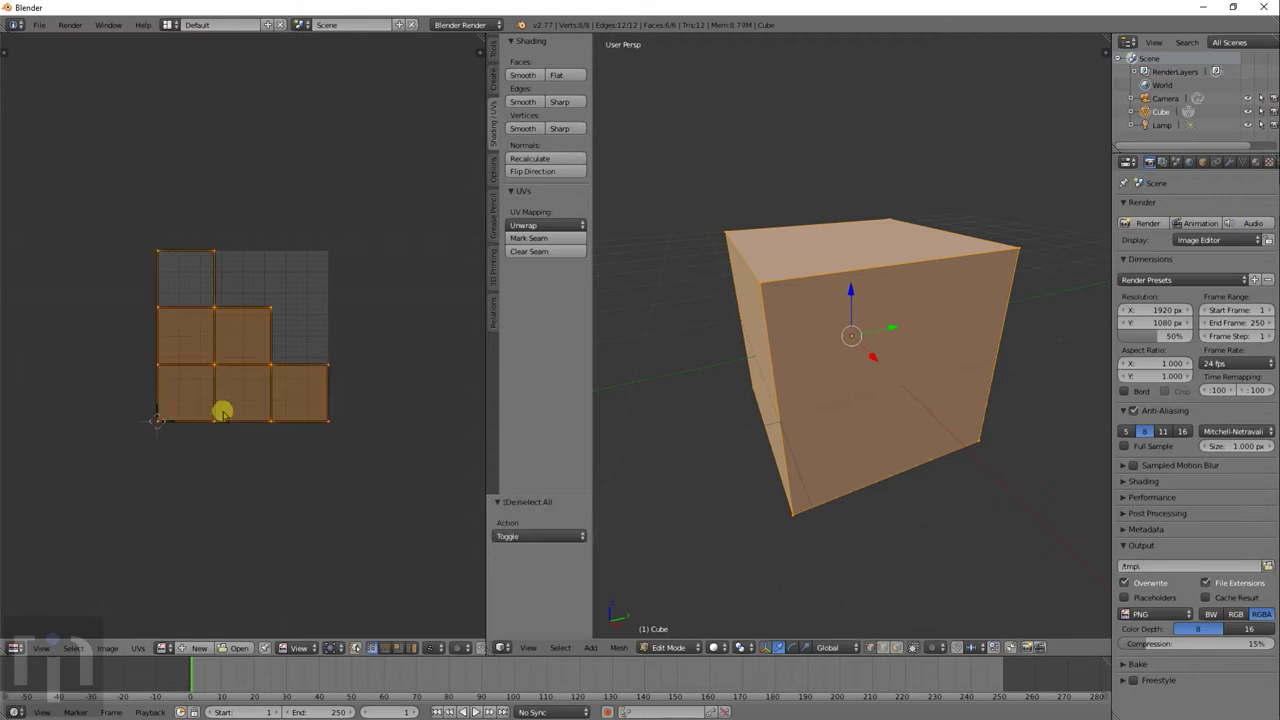
pyautogui.press('a')
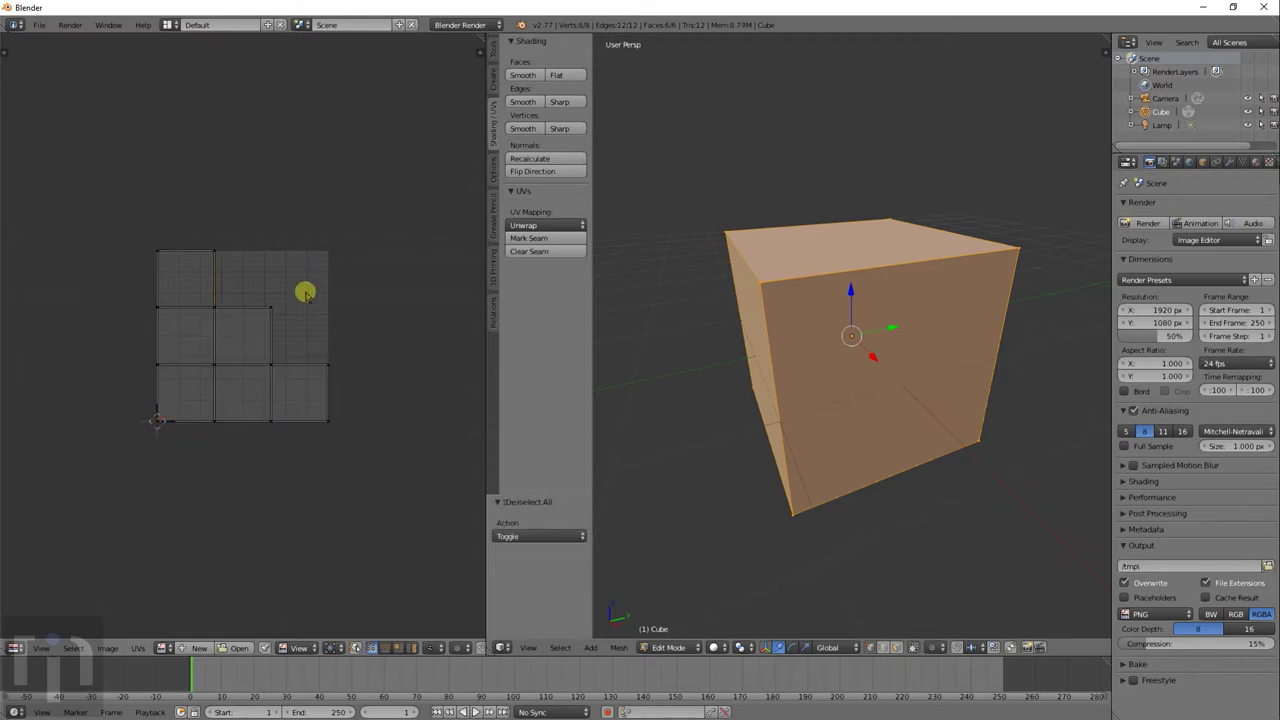
pyautogui.press('l')
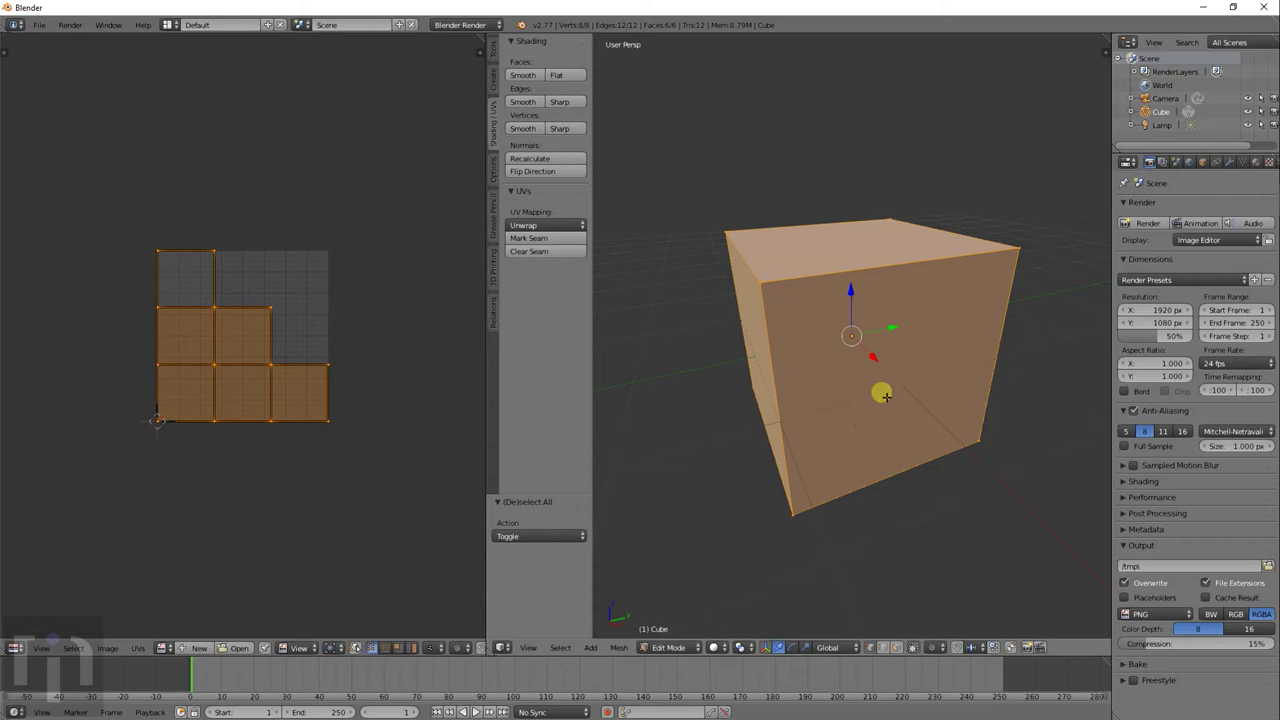
pyautogui.press('Tab')
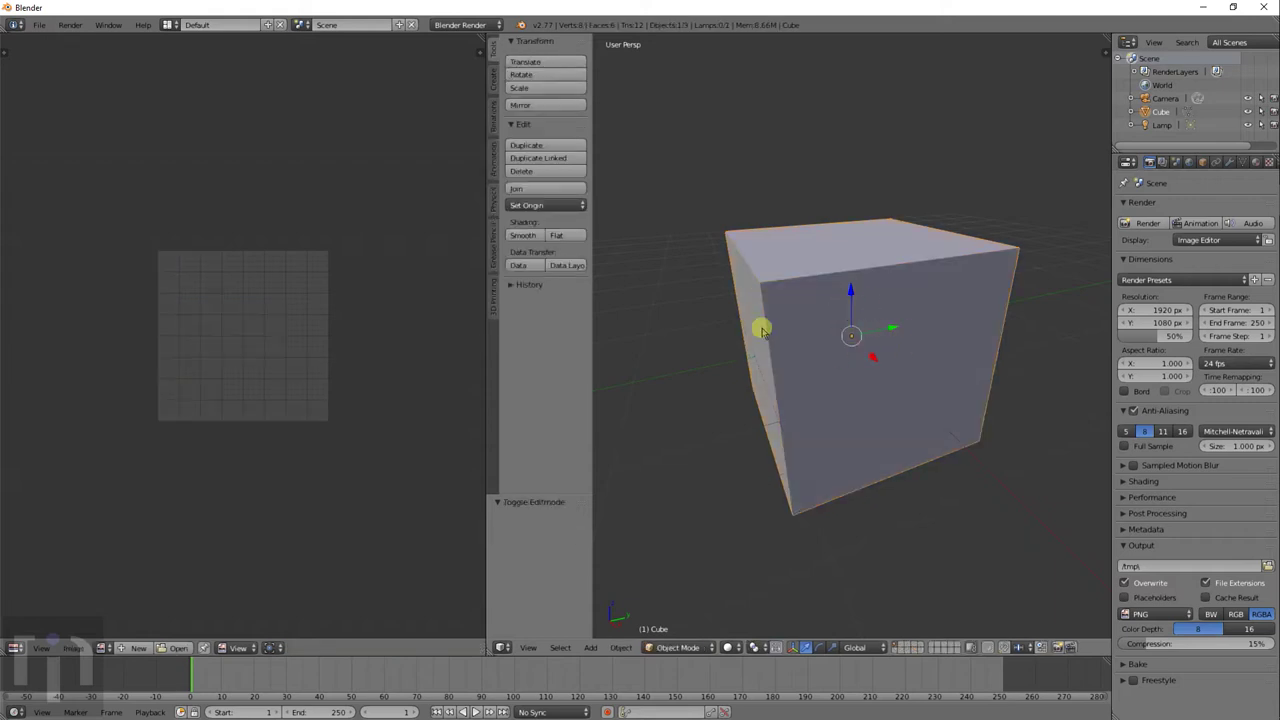
# - Enter Texture Paint mode and add a black 2048 × 2048 Diffuse Color paint slot
pyautogui.click(674, 647)
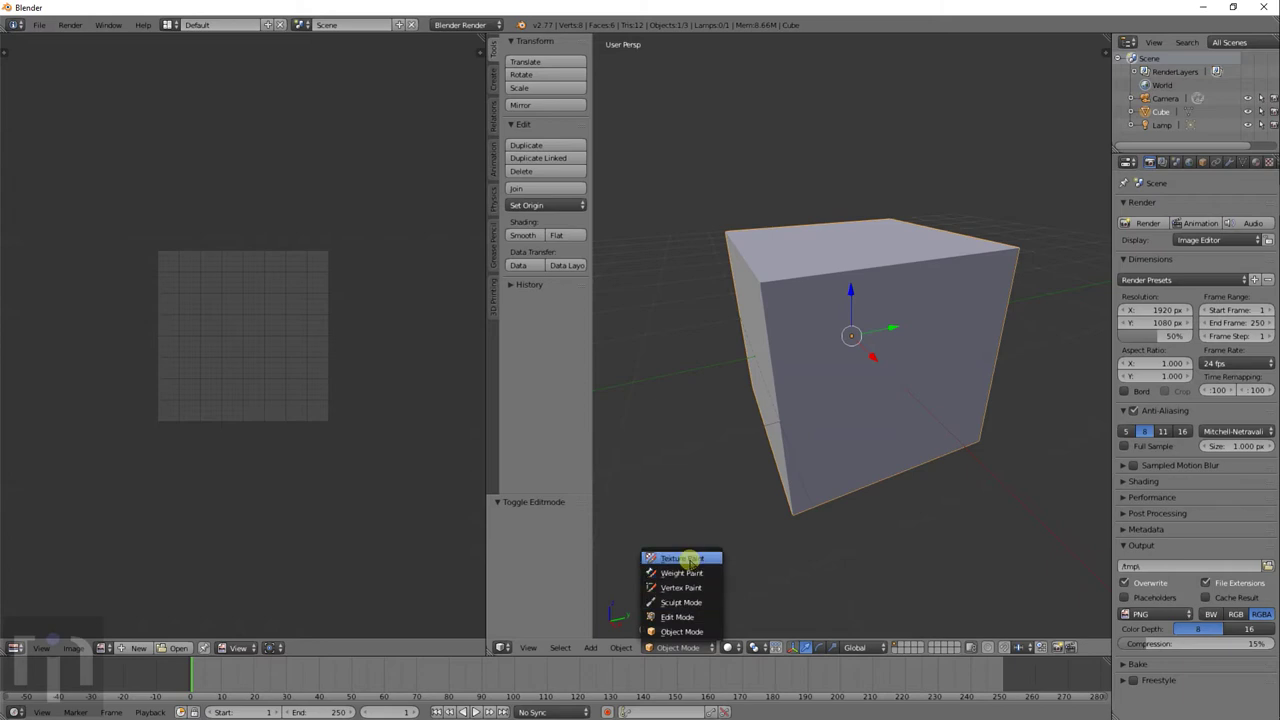
pyautogui.click(688, 559)
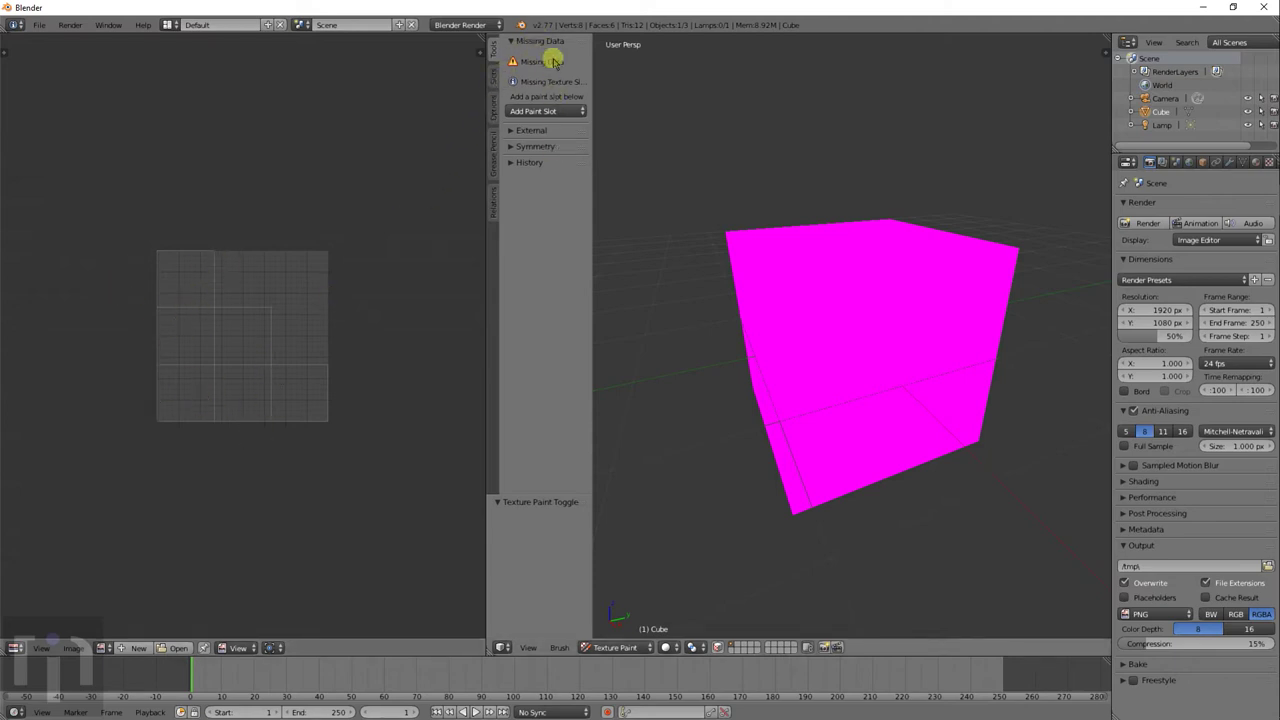
pyautogui.click(551, 112)
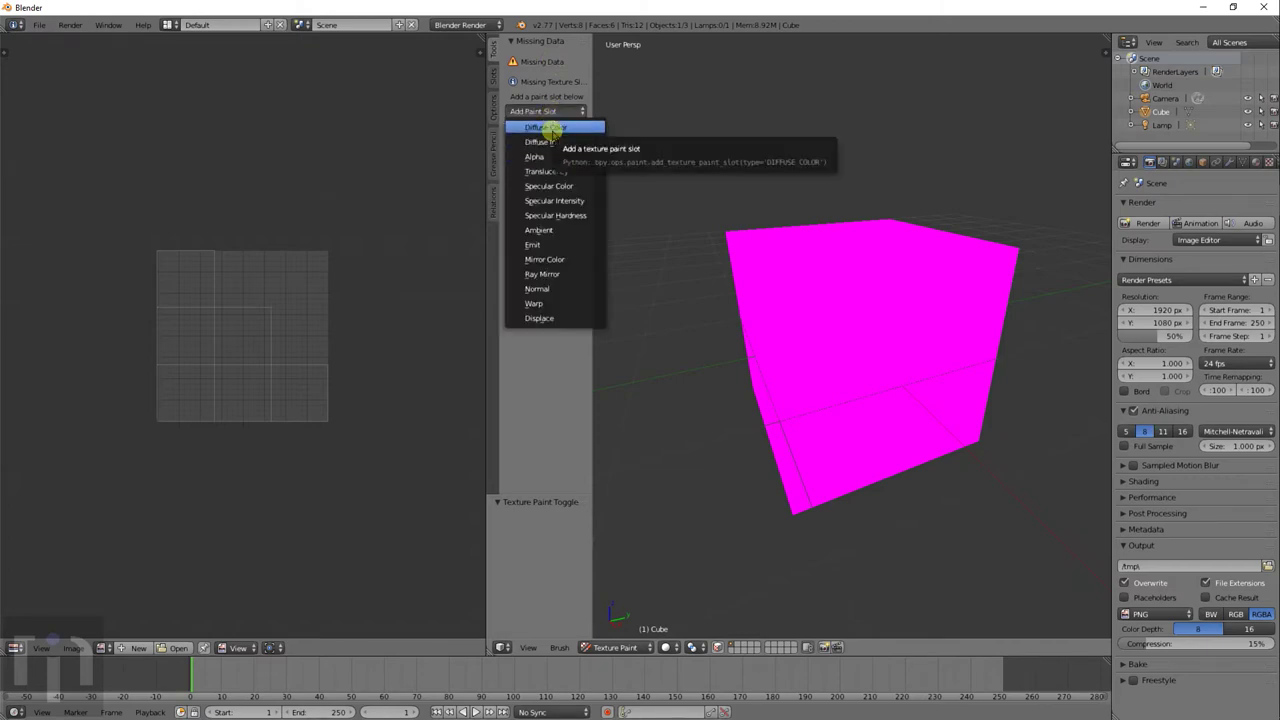
pyautogui.click(551, 128)
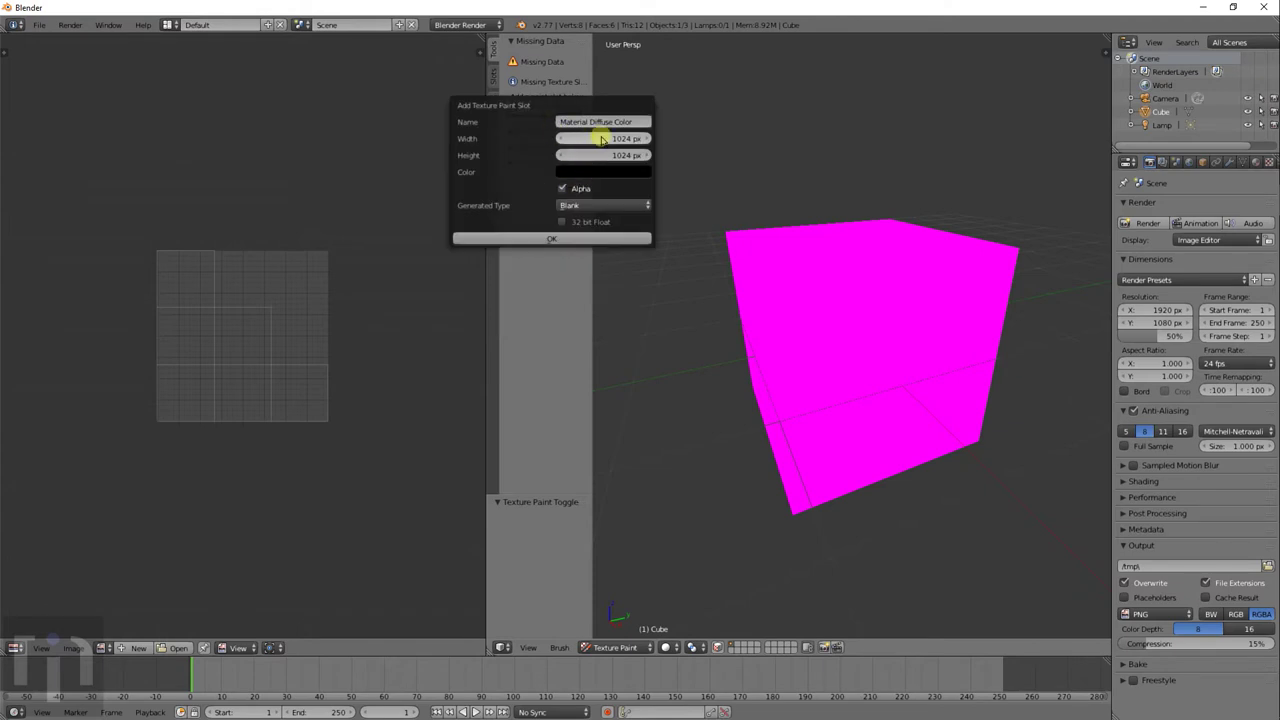
pyautogui.click(574, 139)
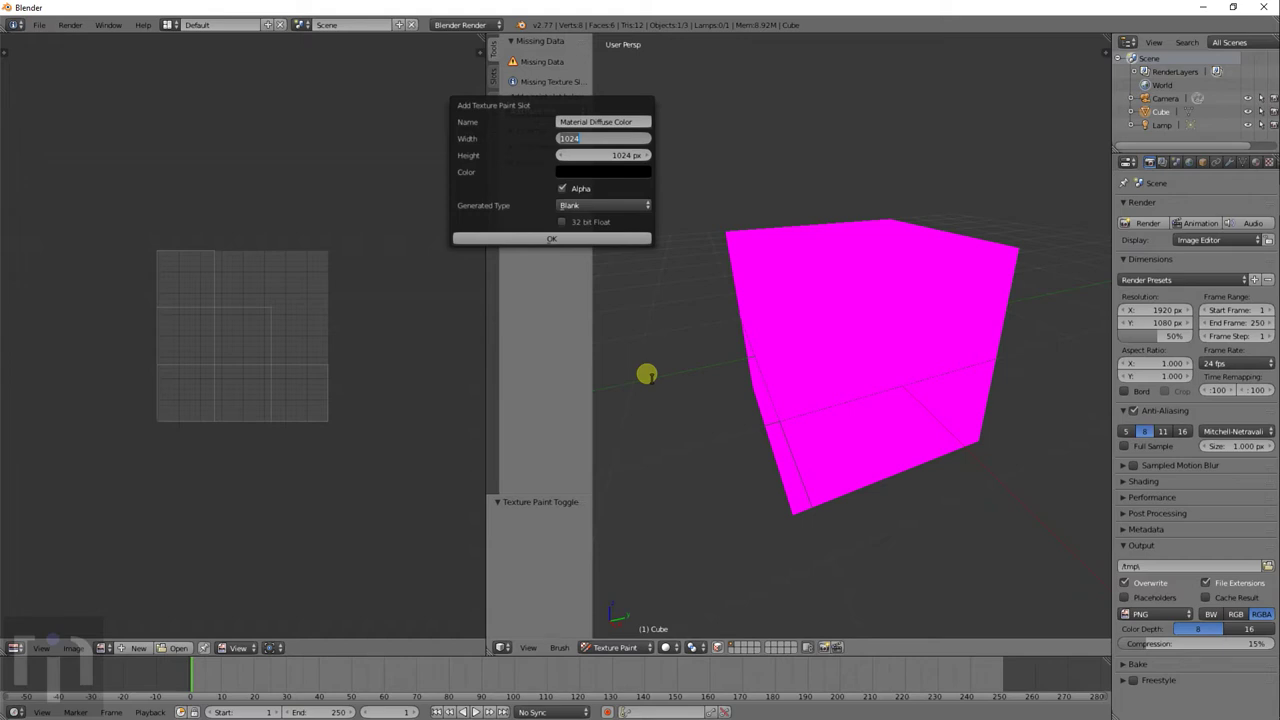
pyautogui.press('Tab')
pyautogui.write('2')
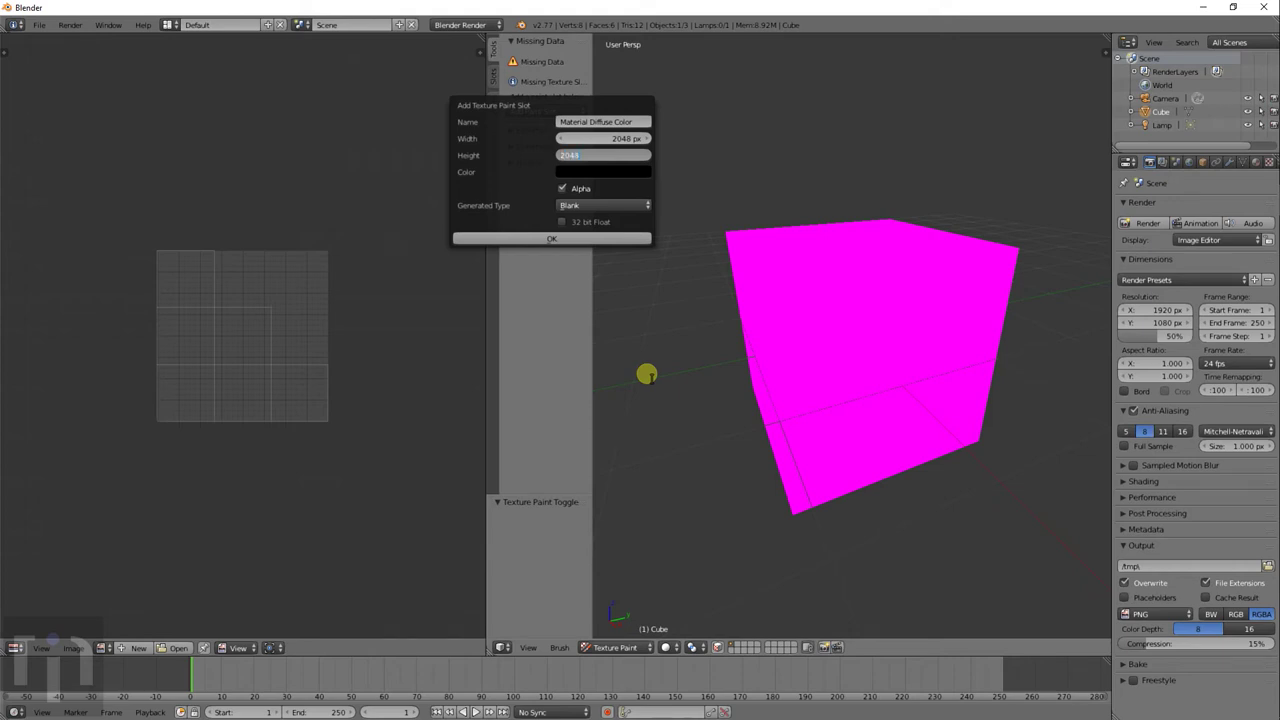
pyautogui.press('Tab')
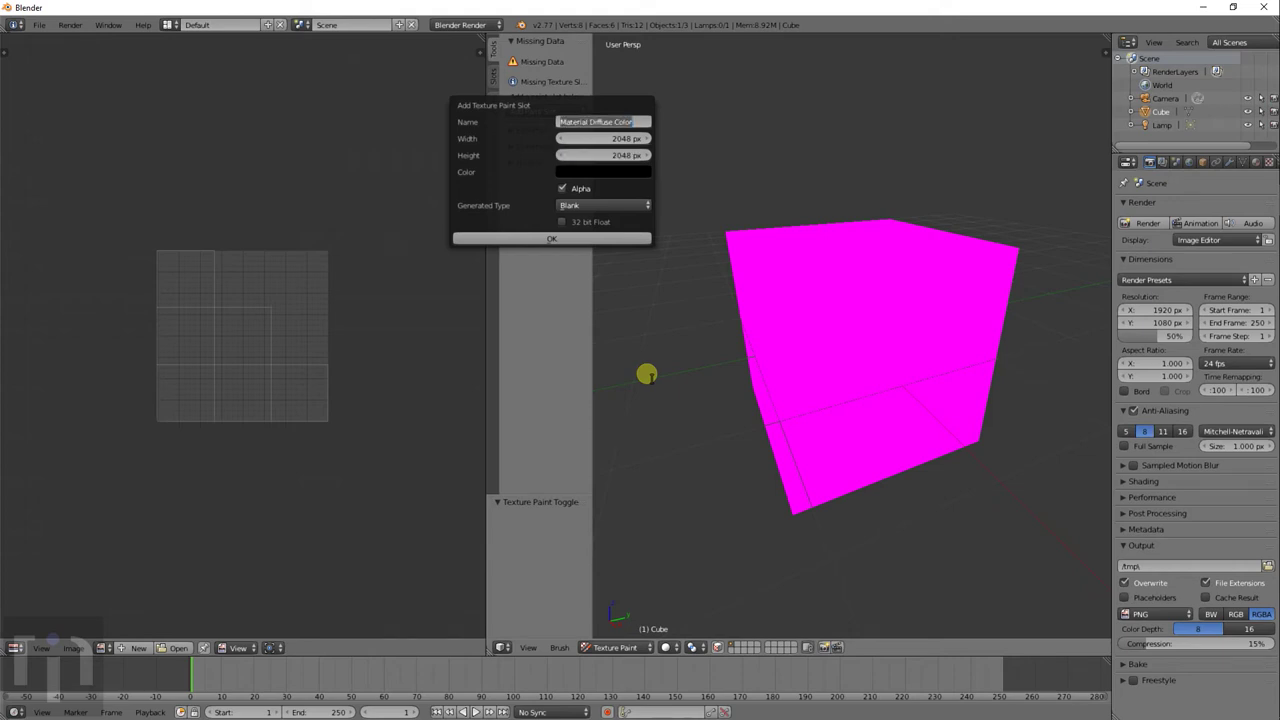
pyautogui.click(567, 242)
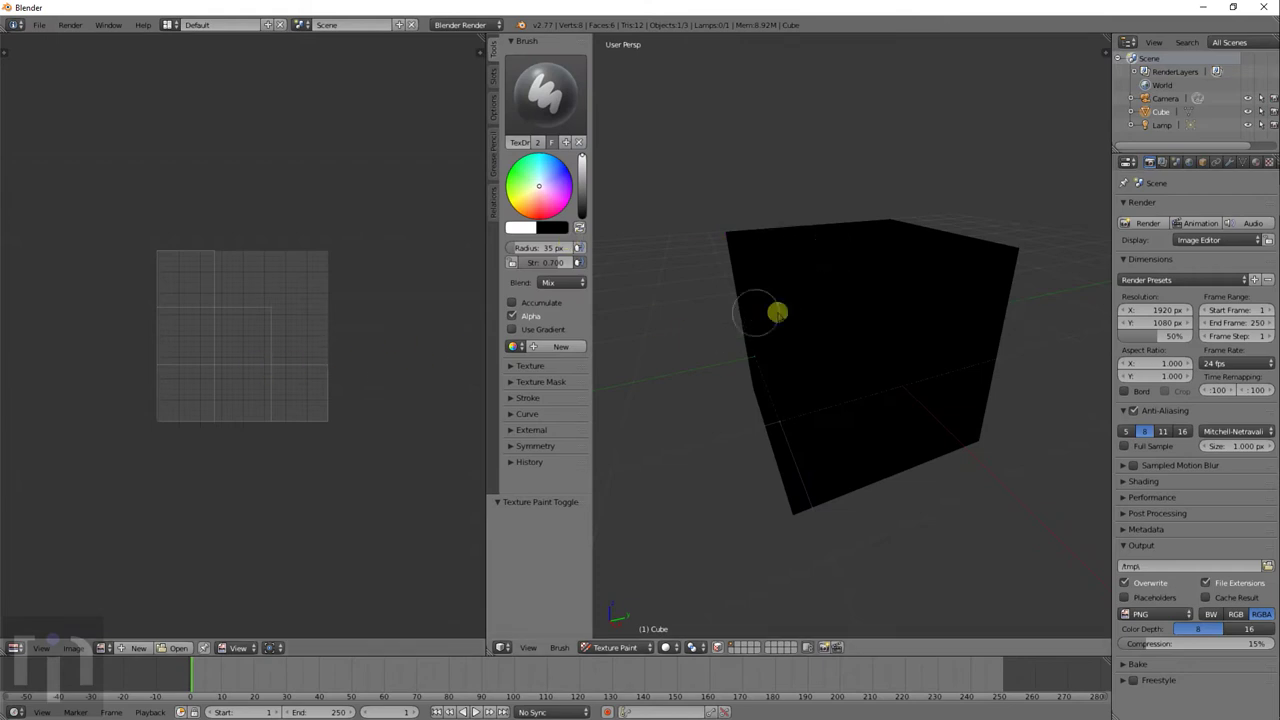
# - Display the Material Diffuse Color image in the UV/Image Editor
pyautogui.scroll(2, 251, 443)
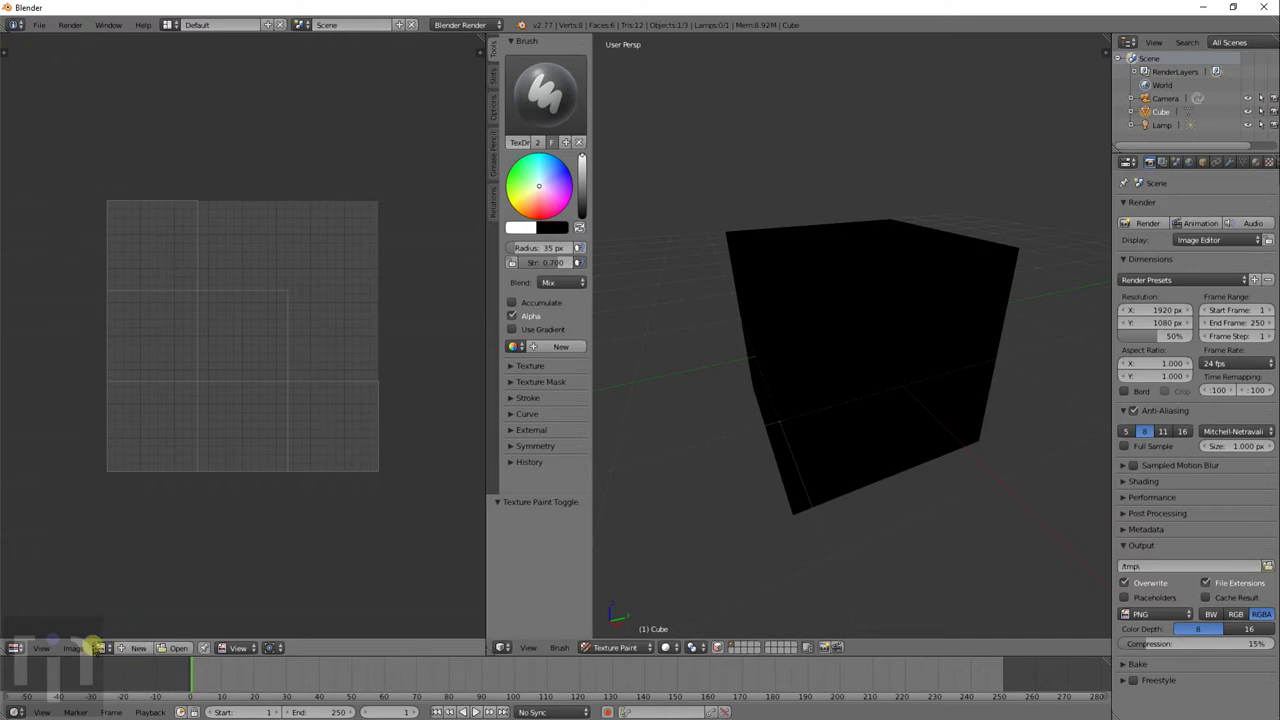
pyautogui.click(98, 648)
pyautogui.click(151, 510)
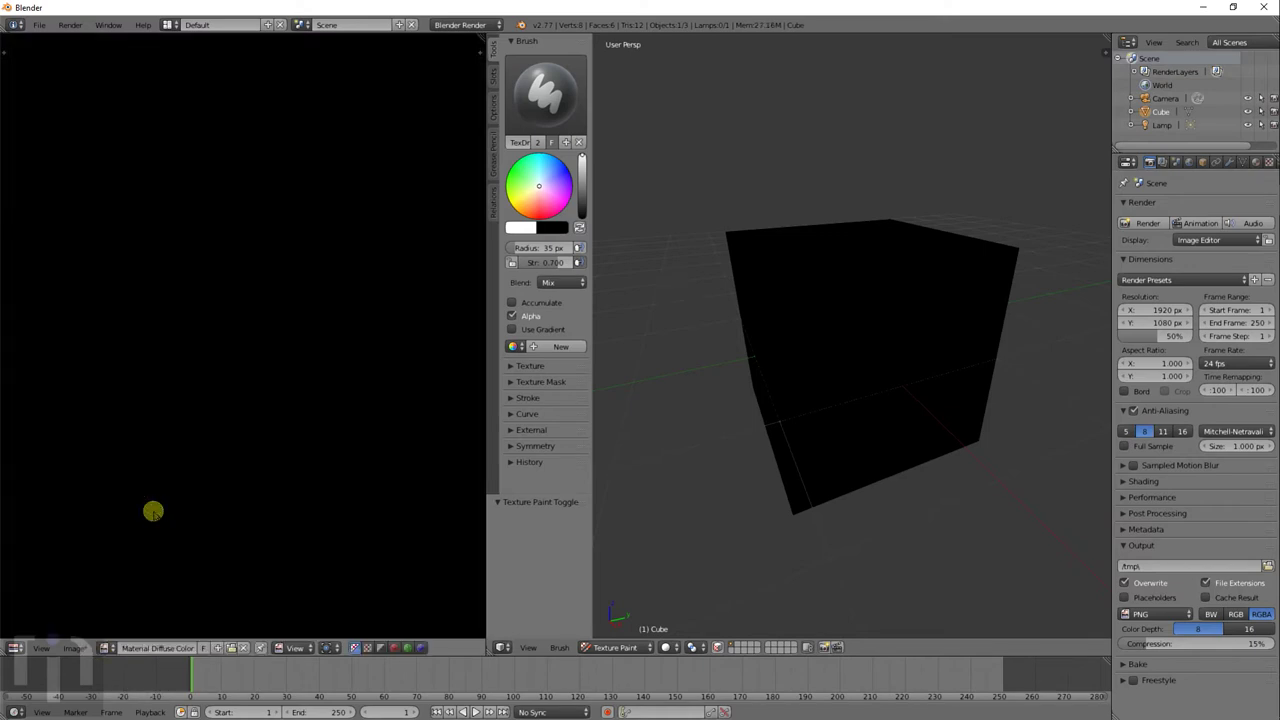
pyautogui.scroll(-4, 185, 522)
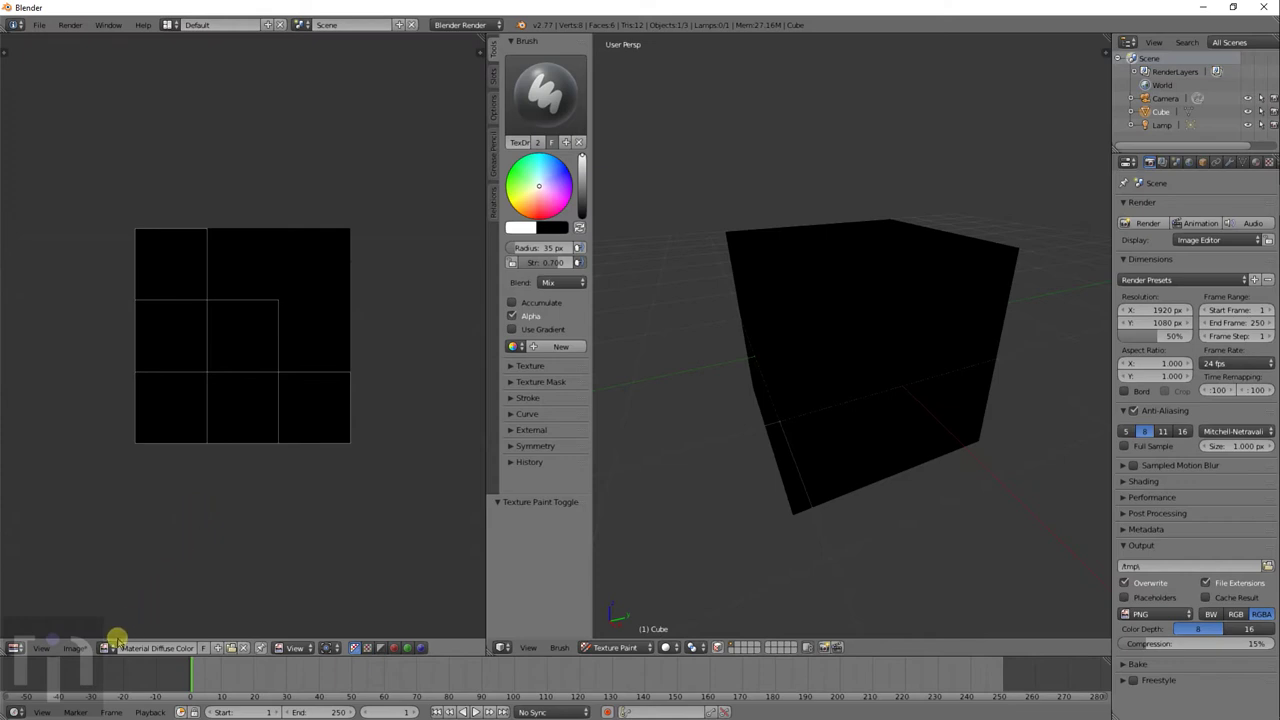
pyautogui.click(108, 648)
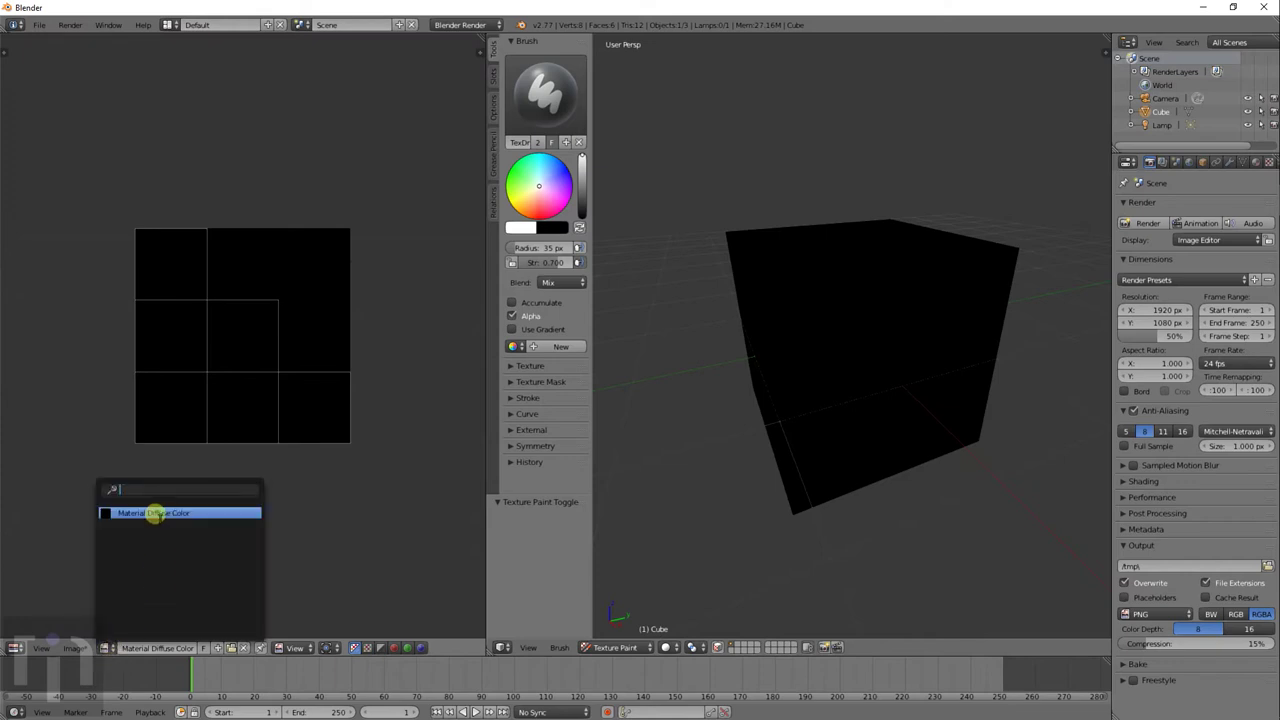
pyautogui.click(153, 513)
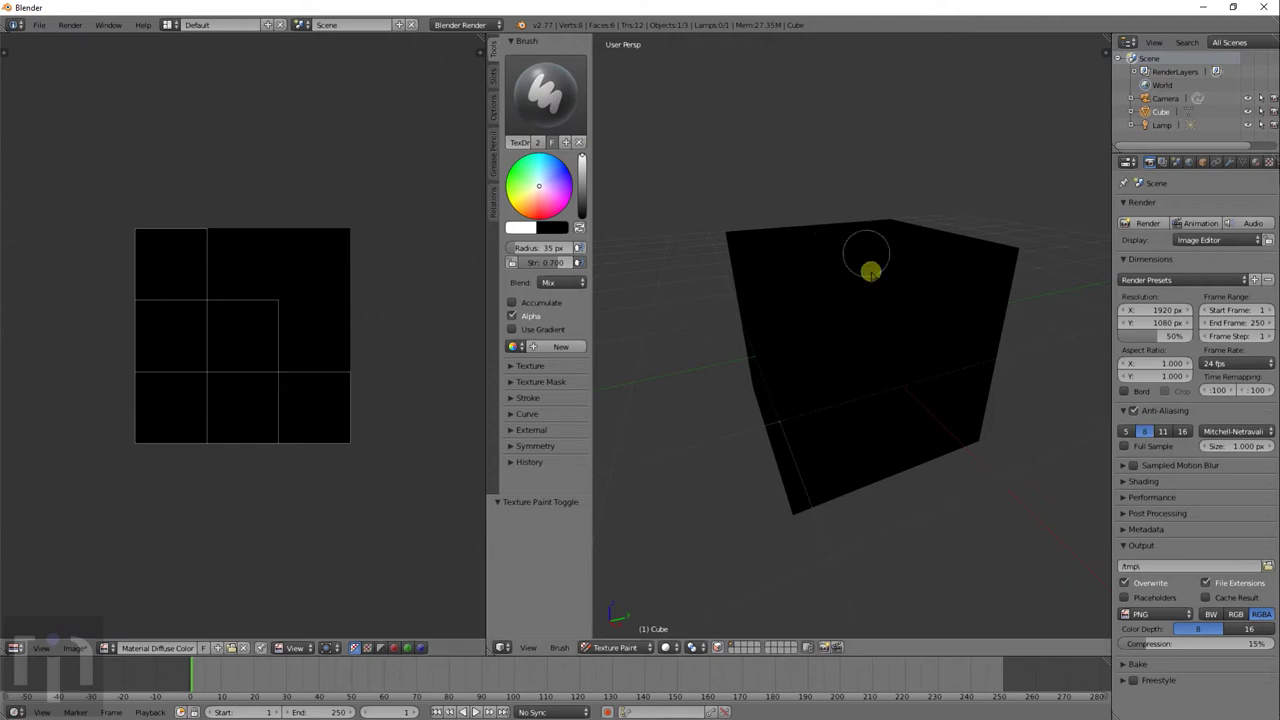
# - Keep TexDraw as the paint brush and glance at its texture settings
pyautogui.click(549, 94)
pyautogui.click(549, 94)
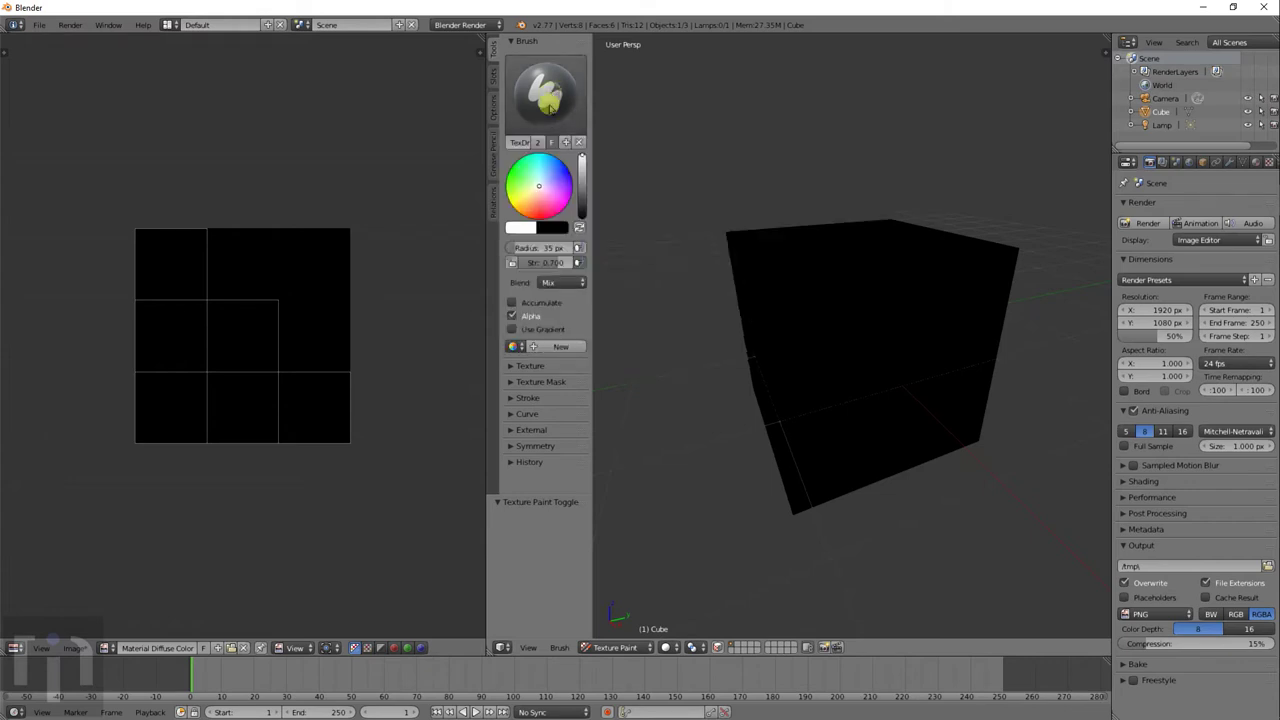
pyautogui.click(530, 366)
pyautogui.click(527, 366)
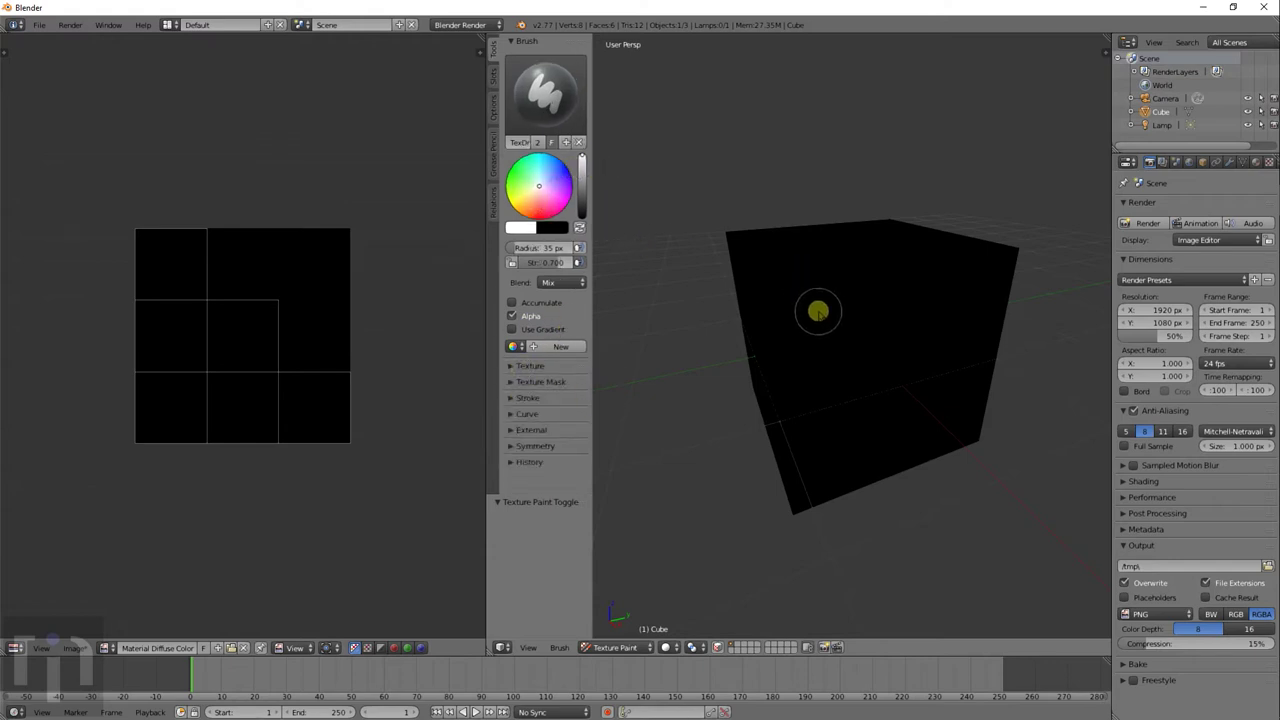
# - Set the brush radius to 268 px and paint the first black faces grey
pyautogui.press('f')
pyautogui.click(905, 450)
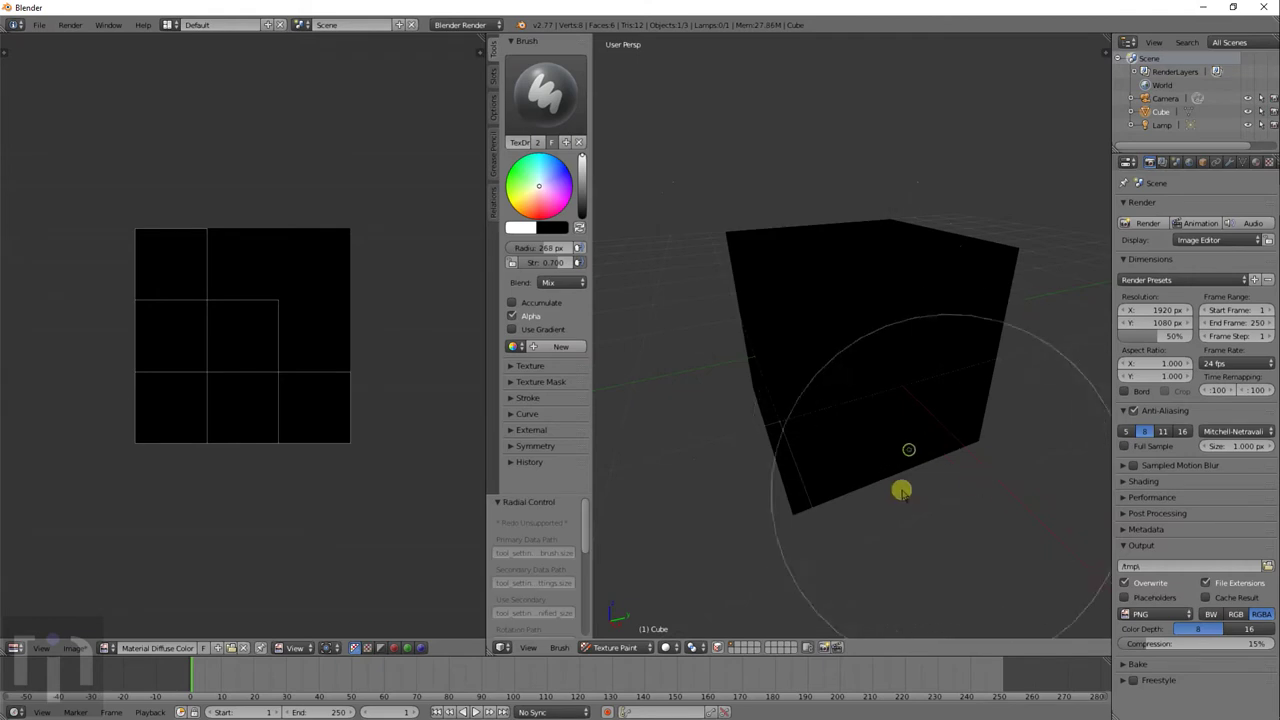
pyautogui.moveTo(809, 320)
pyautogui.mouseDown()
pyautogui.moveTo(952, 290)
pyautogui.moveTo(721, 417)
pyautogui.moveTo(843, 323)
pyautogui.mouseUp()
pyautogui.moveTo(704, 343)
pyautogui.mouseDown(button='middle')
pyautogui.moveTo(811, 409)
pyautogui.moveTo(806, 394)
pyautogui.mouseUp(button='middle')
pyautogui.moveTo(806, 394)
pyautogui.mouseDown()
pyautogui.moveTo(943, 154)
pyautogui.moveTo(899, 436)
pyautogui.moveTo(891, 346)
pyautogui.mouseUp()
pyautogui.moveTo(891, 346)
pyautogui.mouseDown(button='middle')
pyautogui.moveTo(854, 389)
pyautogui.moveTo(694, 369)
pyautogui.mouseUp(button='middle')
pyautogui.moveTo(694, 369)
pyautogui.mouseDown()
pyautogui.moveTo(905, 316)
pyautogui.moveTo(798, 359)
pyautogui.moveTo(717, 360)
pyautogui.mouseUp()
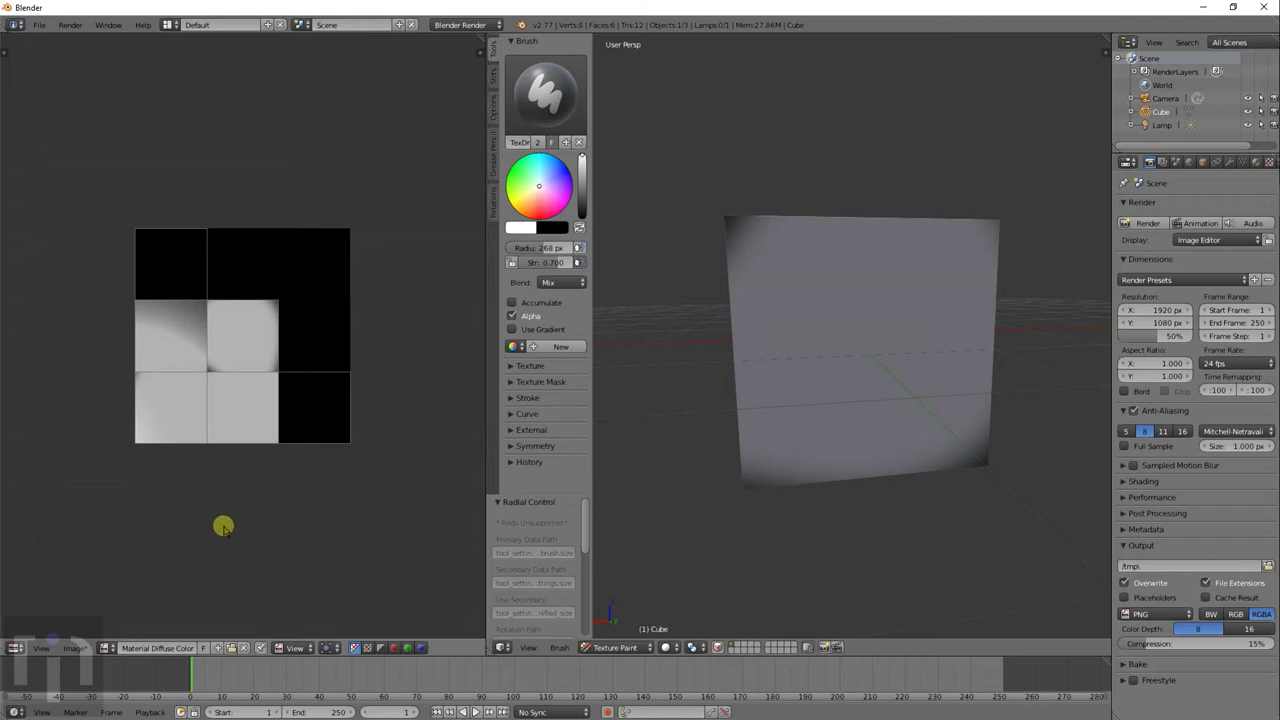
pyautogui.moveTo(886, 300)
pyautogui.mouseDown()
pyautogui.moveTo(900, 332)
pyautogui.moveTo(650, 343)
pyautogui.moveTo(925, 337)
pyautogui.moveTo(870, 499)
pyautogui.moveTo(883, 332)
pyautogui.moveTo(940, 374)
pyautogui.mouseUp()
pyautogui.moveTo(940, 374); pyautogui.dragTo(771, 366, button='middle')
pyautogui.moveTo(771, 366)
pyautogui.mouseDown()
pyautogui.moveTo(869, 262)
pyautogui.moveTo(747, 356)
pyautogui.moveTo(922, 397)
pyautogui.moveTo(971, 320)
pyautogui.mouseUp()
pyautogui.scroll(-3, 886, 347)
pyautogui.scroll(-1, 886, 347)
# - Paint the remaining faces white, then view the cube from the front
pyautogui.moveTo(883, 343)
pyautogui.mouseDown()
pyautogui.moveTo(827, 403)
pyautogui.moveTo(885, 335)
pyautogui.moveTo(843, 357)
pyautogui.mouseUp()
pyautogui.moveTo(843, 357)
pyautogui.mouseDown(button='middle')
pyautogui.moveTo(834, 337)
pyautogui.moveTo(877, 326)
pyautogui.mouseUp(button='middle')
pyautogui.moveTo(877, 326); pyautogui.dragTo(862, 357)
pyautogui.moveTo(908, 371); pyautogui.dragTo(831, 337, button='middle')
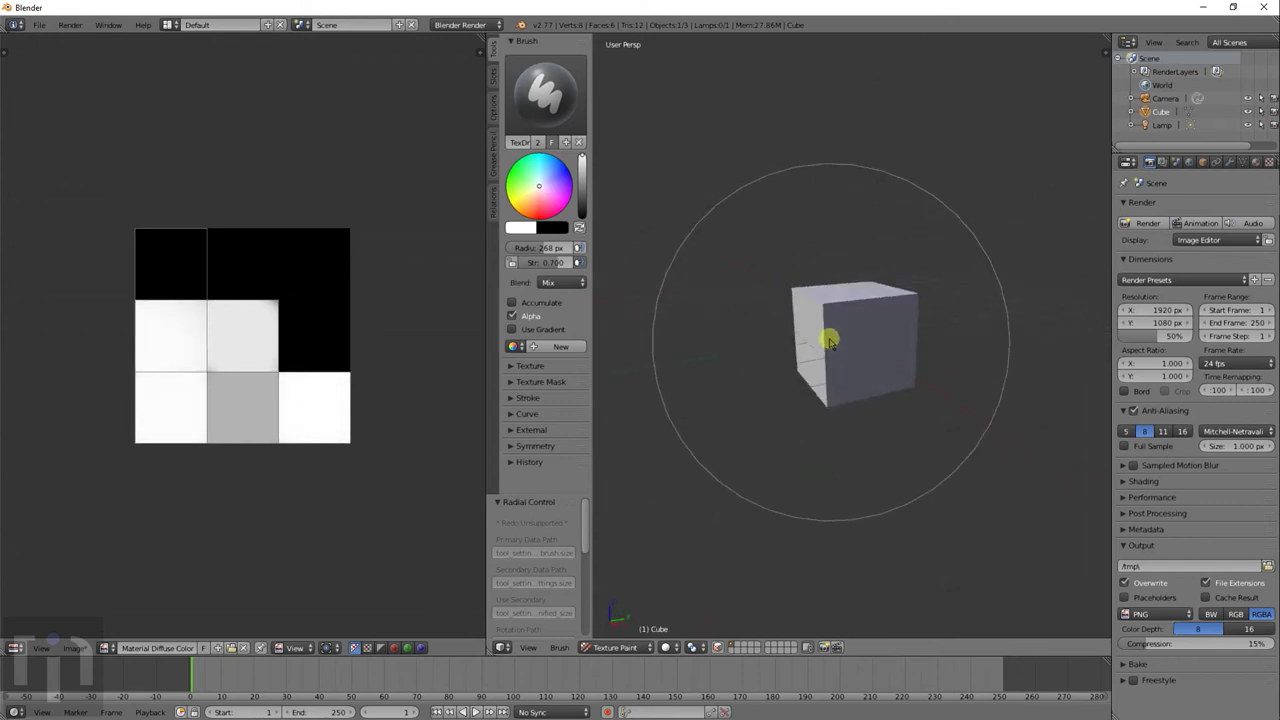
pyautogui.moveTo(831, 337)
pyautogui.mouseDown()
pyautogui.moveTo(886, 334)
pyautogui.moveTo(897, 354)
pyautogui.mouseUp()
pyautogui.moveTo(897, 354)
pyautogui.mouseDown(button='middle')
pyautogui.moveTo(808, 337)
pyautogui.moveTo(914, 354)
pyautogui.mouseUp(button='middle')
pyautogui.moveTo(914, 354); pyautogui.dragTo(890, 372)
pyautogui.moveTo(890, 372)
pyautogui.mouseDown(button='middle')
pyautogui.moveTo(870, 397)
pyautogui.moveTo(871, 314)
pyautogui.mouseUp(button='middle')
pyautogui.moveTo(871, 314); pyautogui.dragTo(857, 343)
pyautogui.press('KP_1')
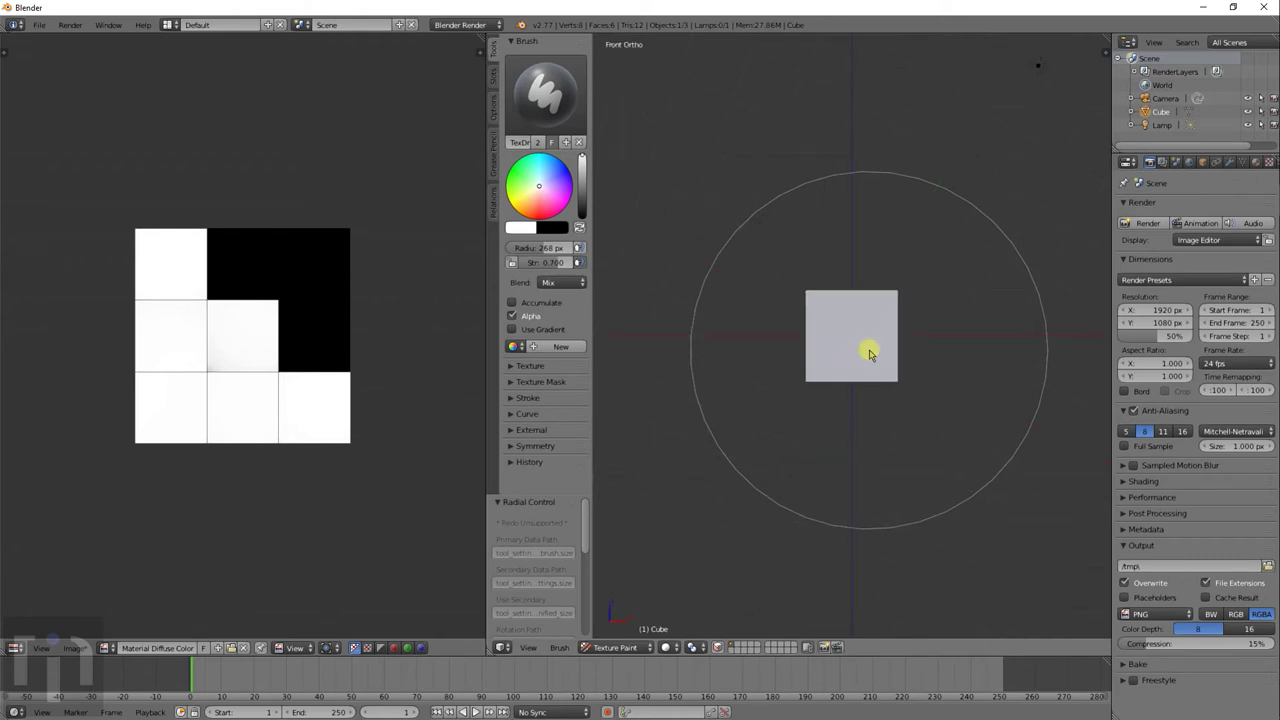
# - Paint the front face blue and the back face green
pyautogui.scroll(5, 869, 352)
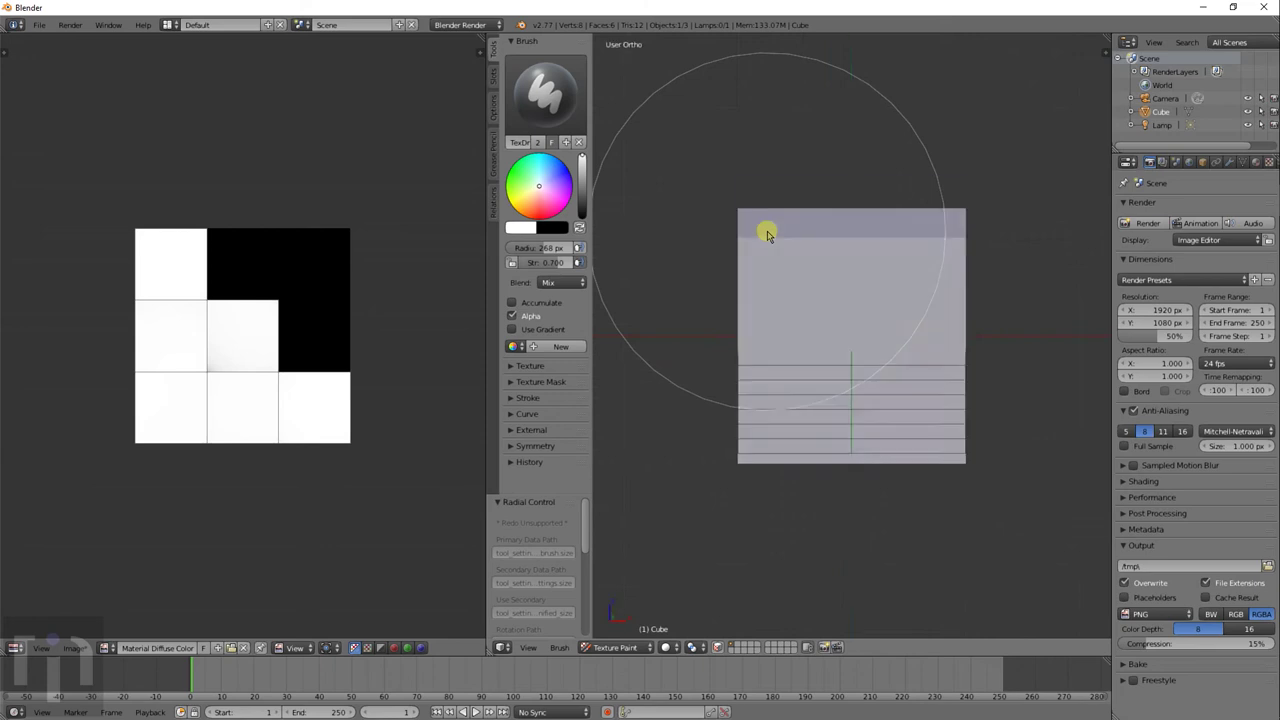
pyautogui.press('ctrl+KP_7')
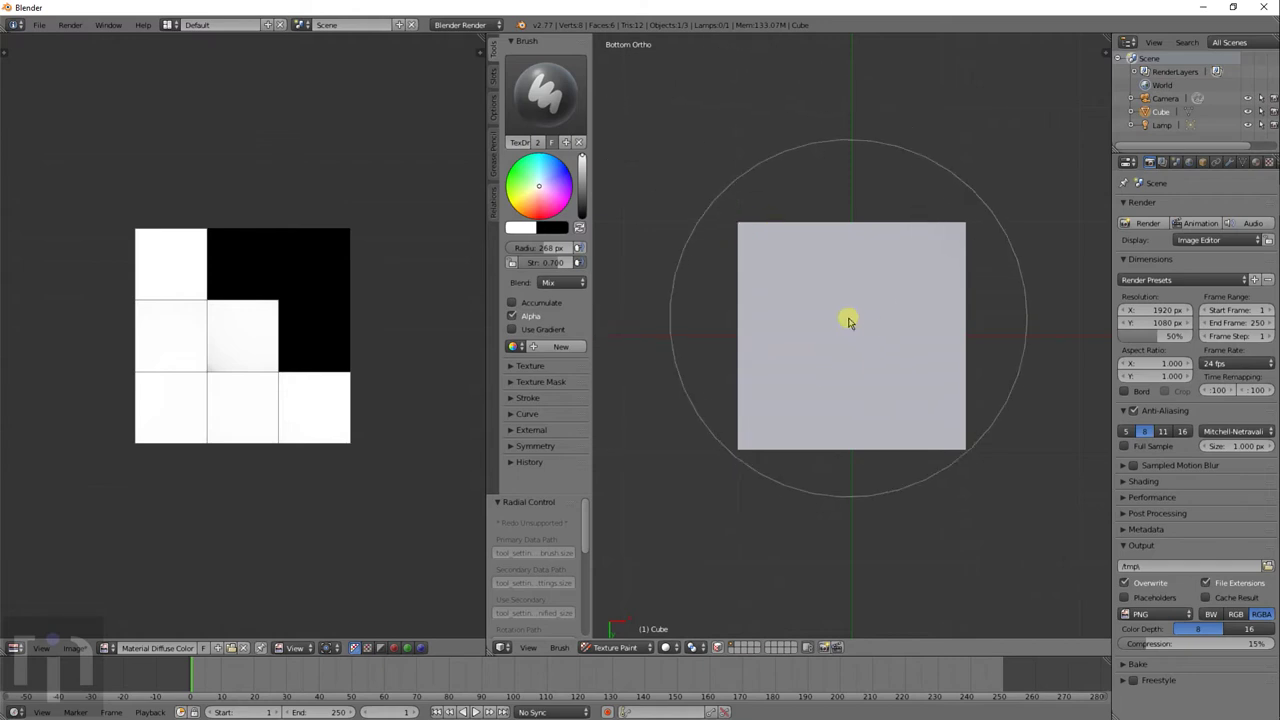
pyautogui.press('KP_1')
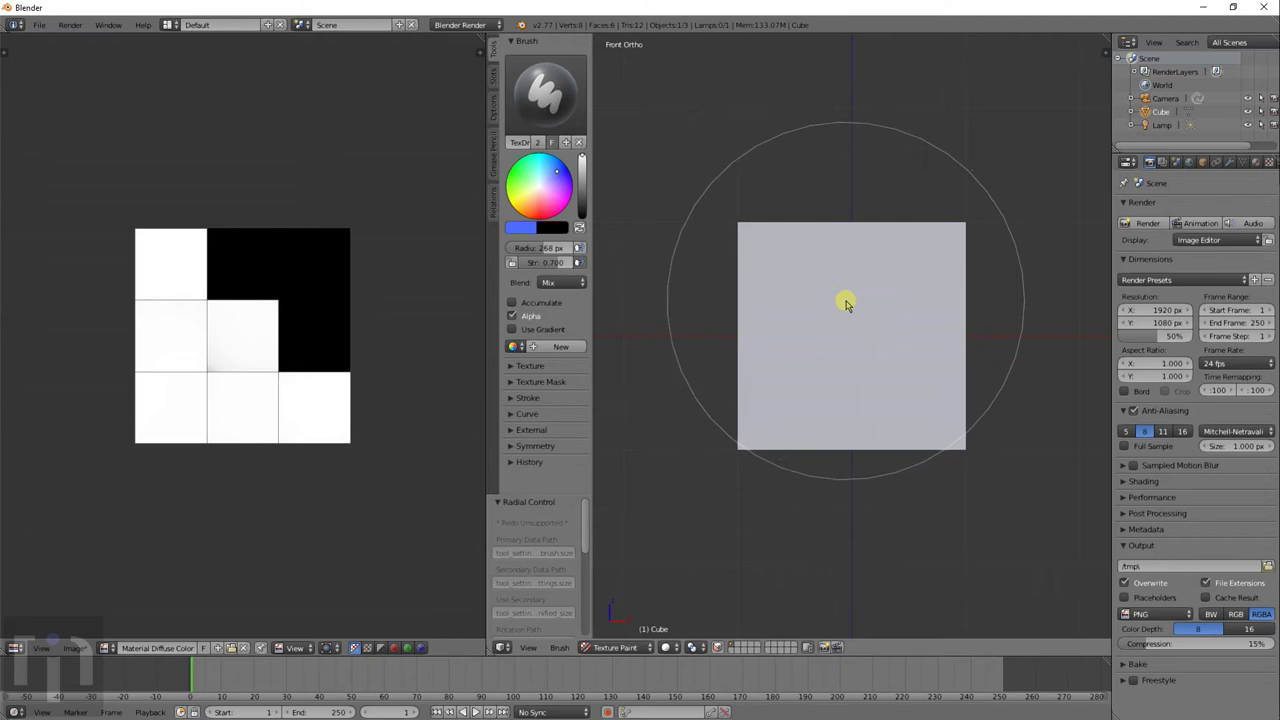
pyautogui.press('KP_5')
pyautogui.press('KP_5')
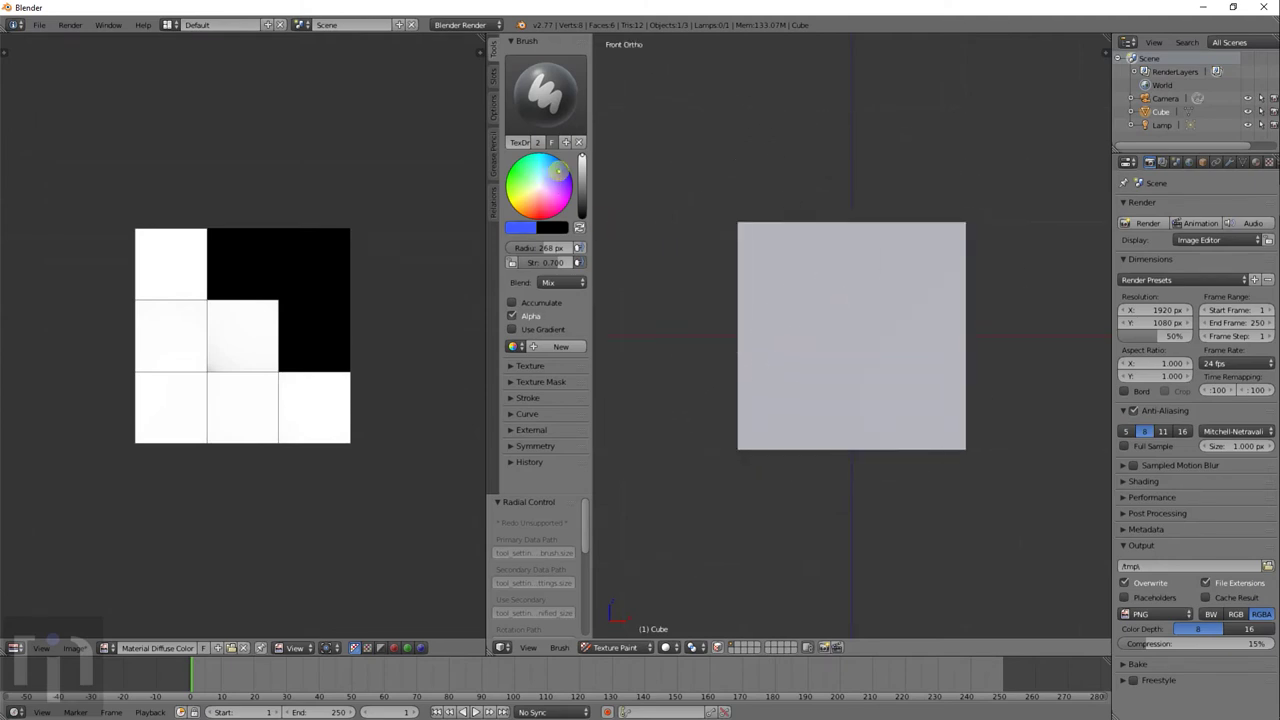
pyautogui.moveTo(974, 329)
pyautogui.mouseDown()
pyautogui.moveTo(794, 357)
pyautogui.moveTo(889, 220)
pyautogui.moveTo(850, 322)
pyautogui.mouseUp()
pyautogui.press('ctrl+KP_1')
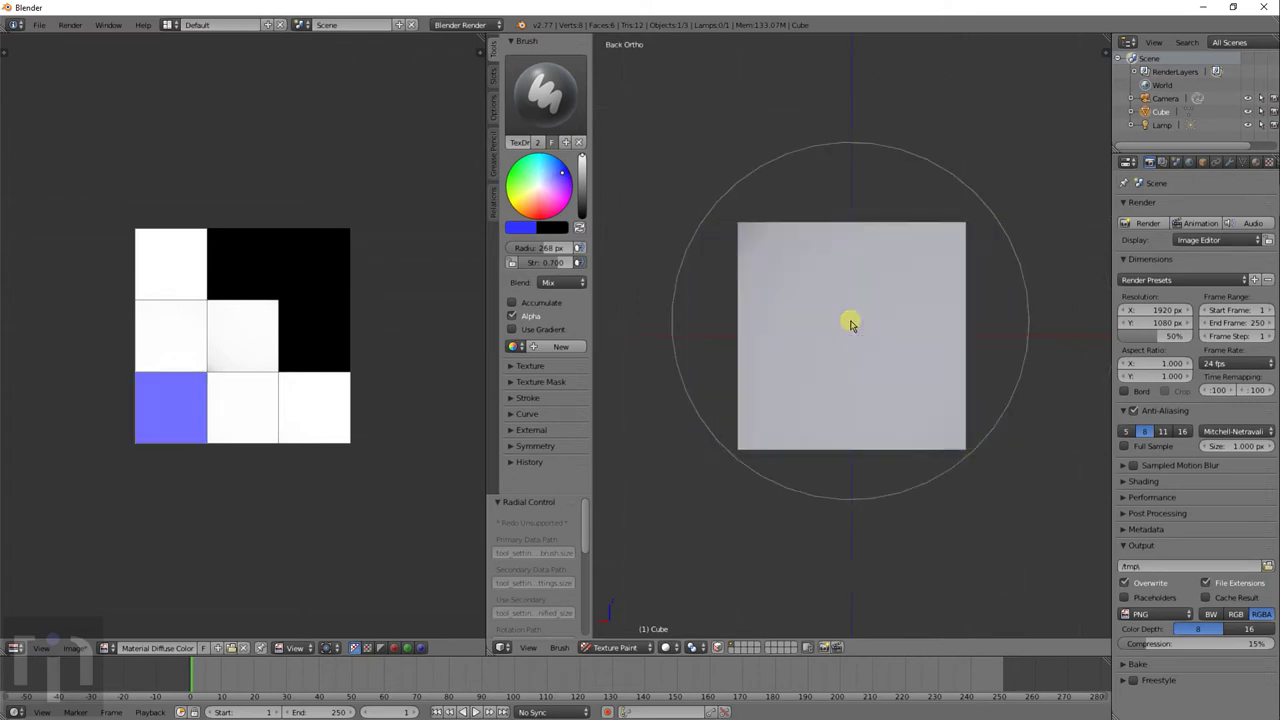
pyautogui.click(519, 178)
pyautogui.moveTo(805, 300)
pyautogui.mouseDown()
pyautogui.moveTo(771, 383)
pyautogui.moveTo(628, 345)
pyautogui.mouseUp()
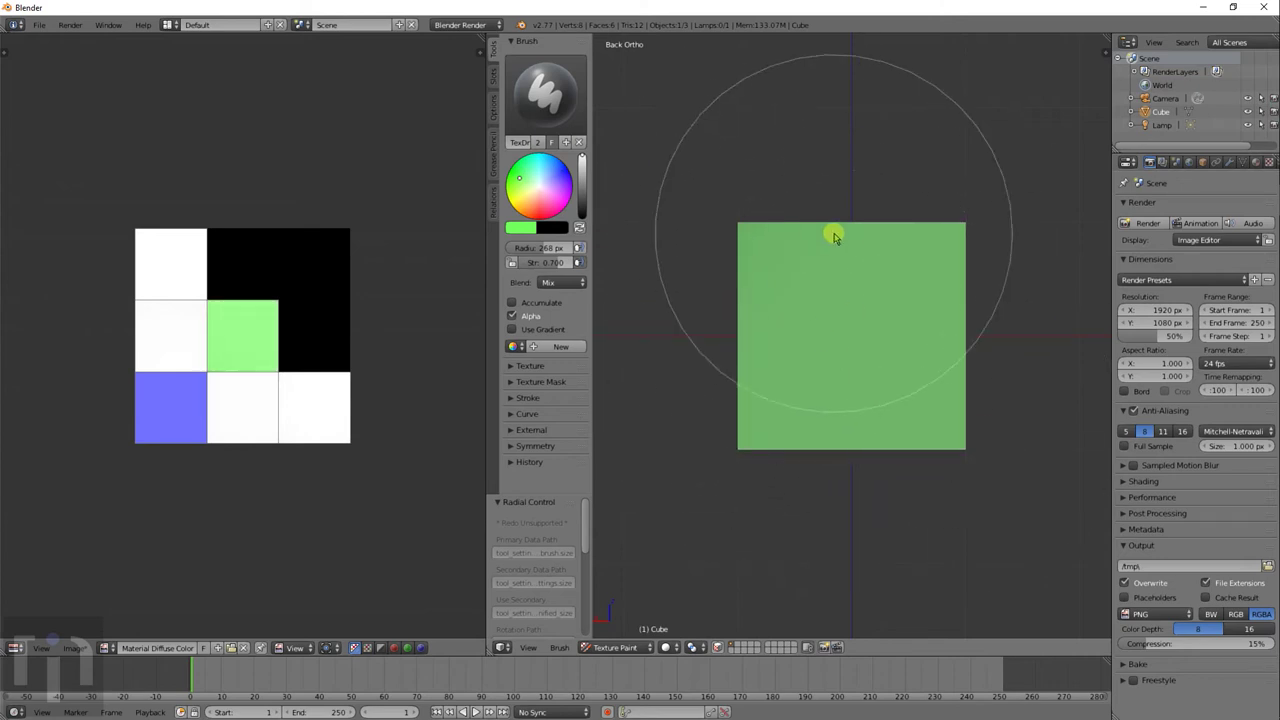
# - Paint the right face pink, the left face yellow and the top face magenta
pyautogui.press('KP_8')
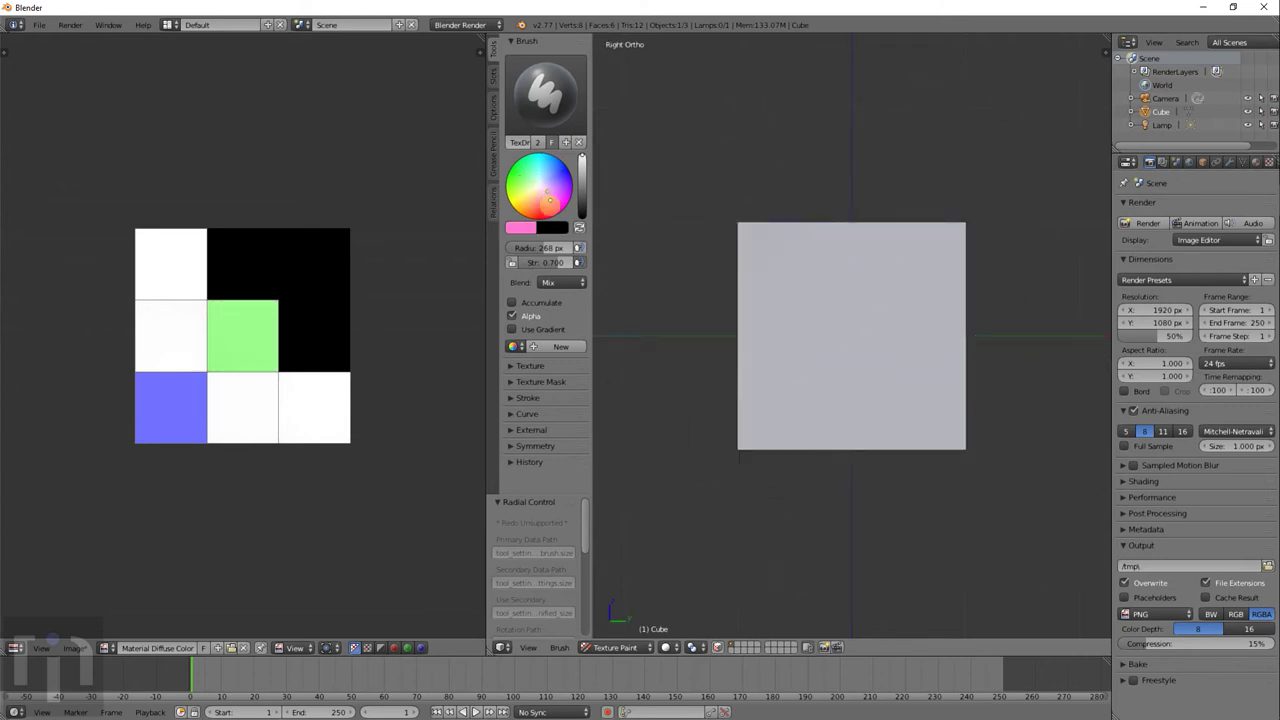
pyautogui.moveTo(829, 286)
pyautogui.mouseDown()
pyautogui.moveTo(777, 366)
pyautogui.moveTo(826, 334)
pyautogui.moveTo(730, 280)
pyautogui.mouseUp()
pyautogui.press('ctrl+KP_3')
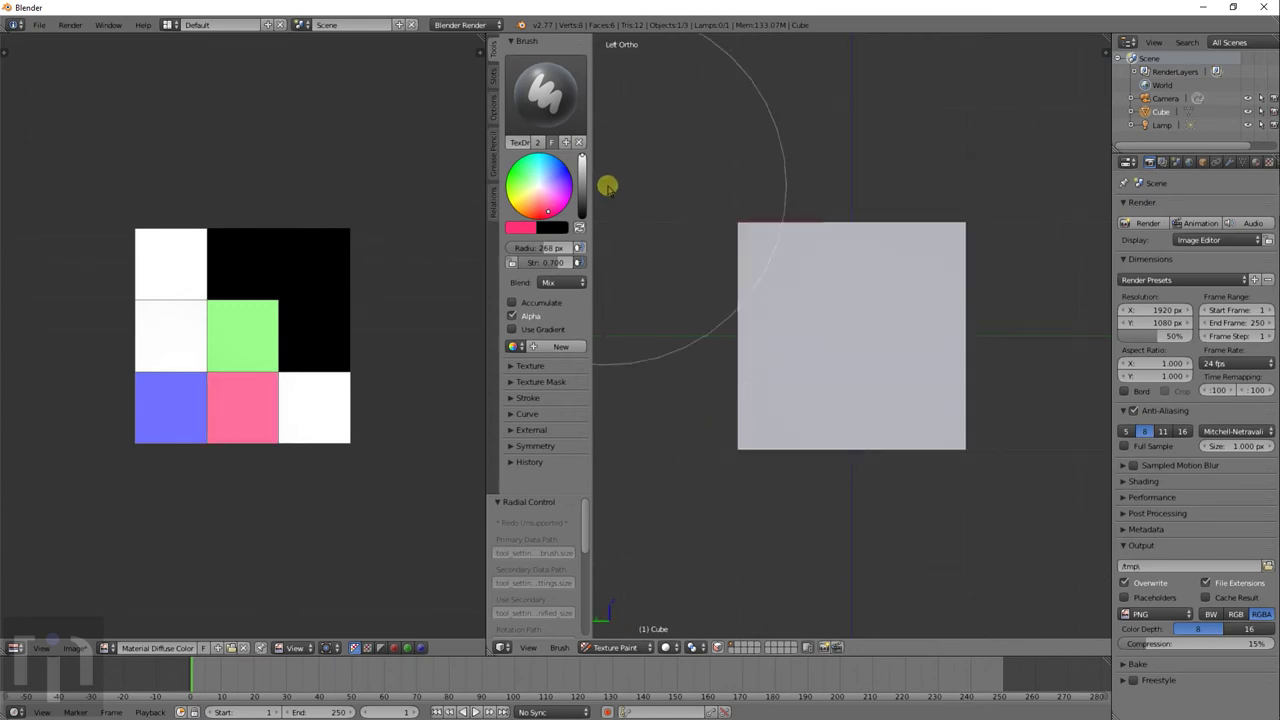
pyautogui.click(507, 197)
pyautogui.moveTo(745, 315)
pyautogui.mouseDown()
pyautogui.moveTo(839, 284)
pyautogui.moveTo(1017, 446)
pyautogui.moveTo(834, 223)
pyautogui.mouseUp()
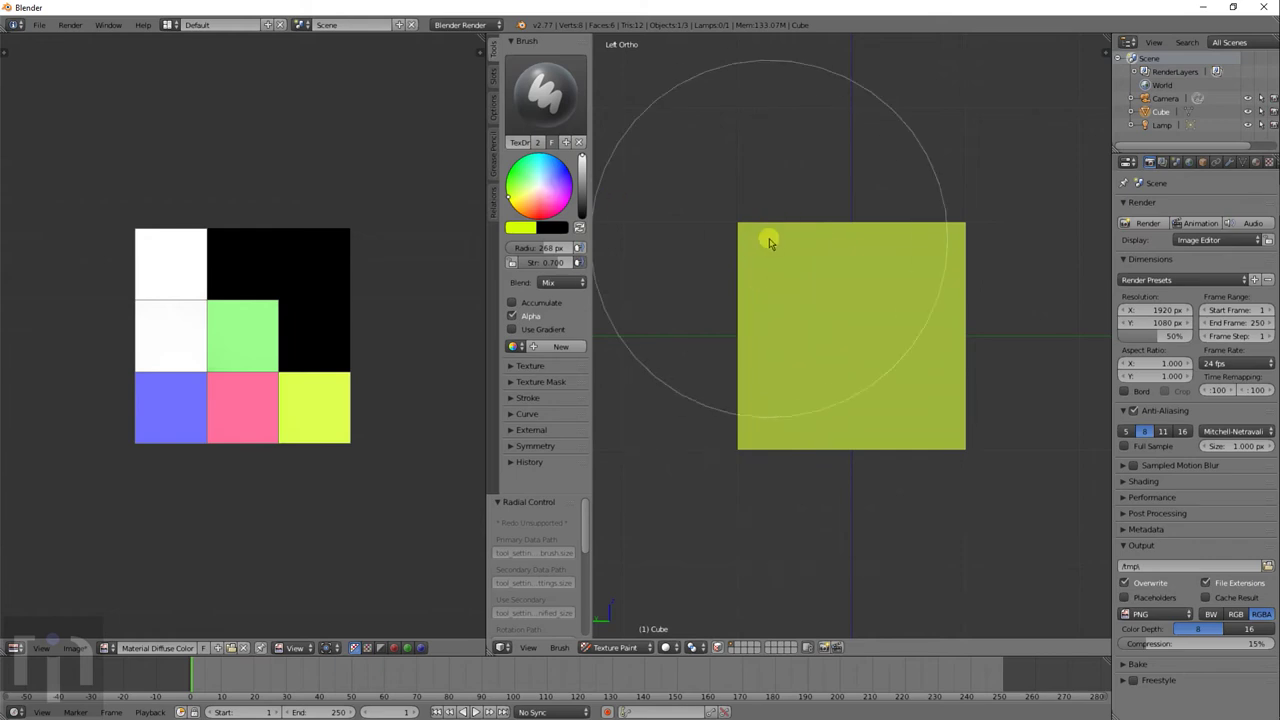
pyautogui.press('KP_7')
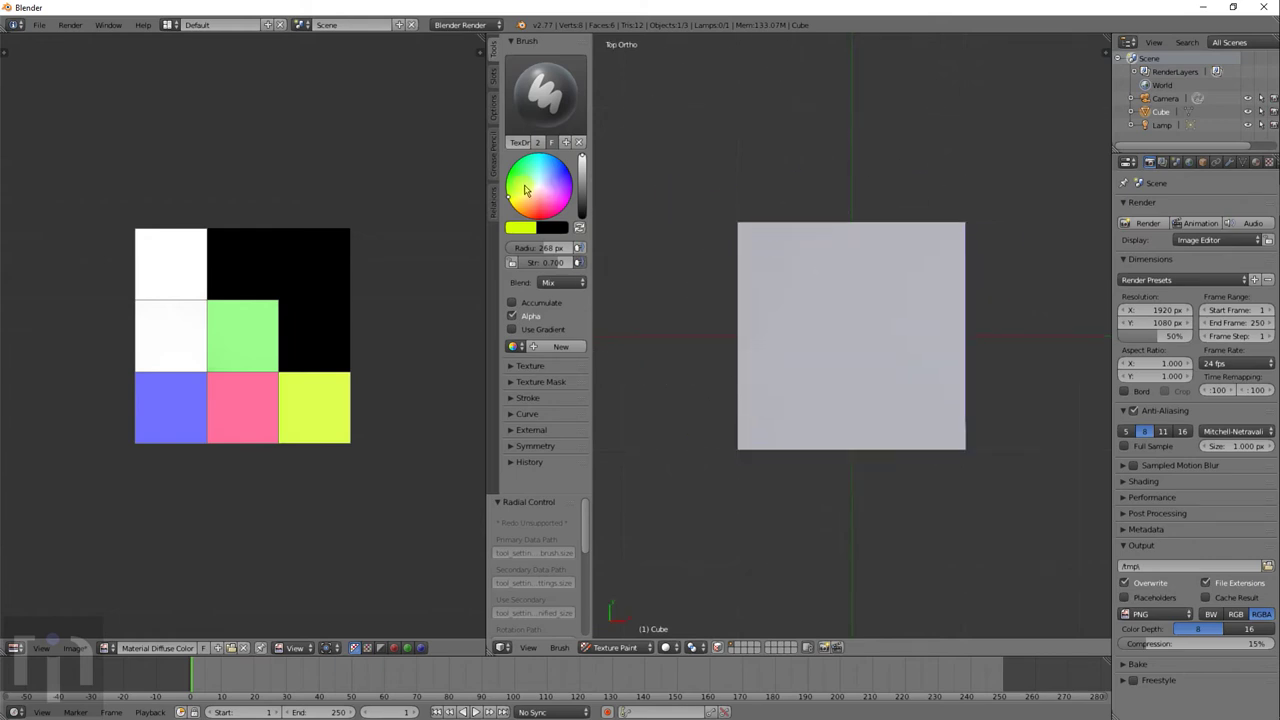
pyautogui.moveTo(980, 297)
pyautogui.mouseDown()
pyautogui.moveTo(800, 386)
pyautogui.moveTo(845, 293)
pyautogui.mouseUp()
# - Darken the colour and paint the bottom face dark grey
pyautogui.press('ctrl+KP_7')
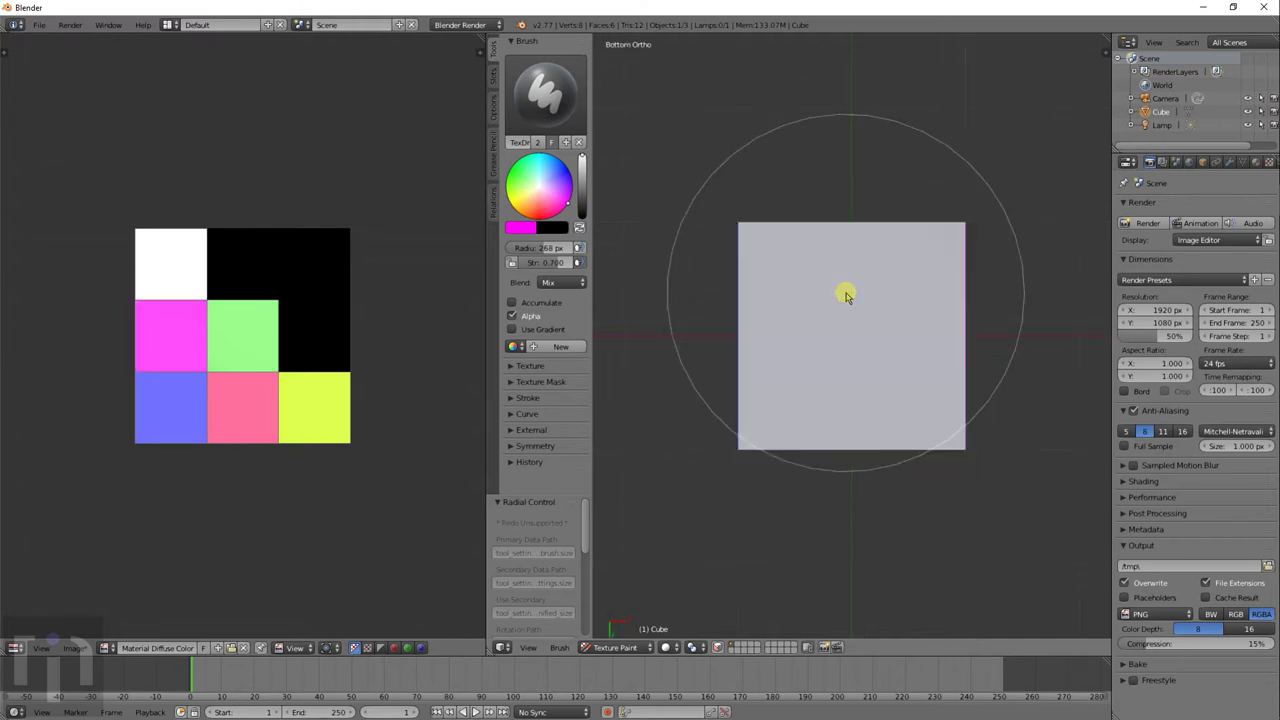
pyautogui.moveTo(581, 175); pyautogui.dragTo(582, 218)
pyautogui.moveTo(686, 240)
pyautogui.mouseDown()
pyautogui.moveTo(846, 263)
pyautogui.moveTo(848, 366)
pyautogui.mouseUp()
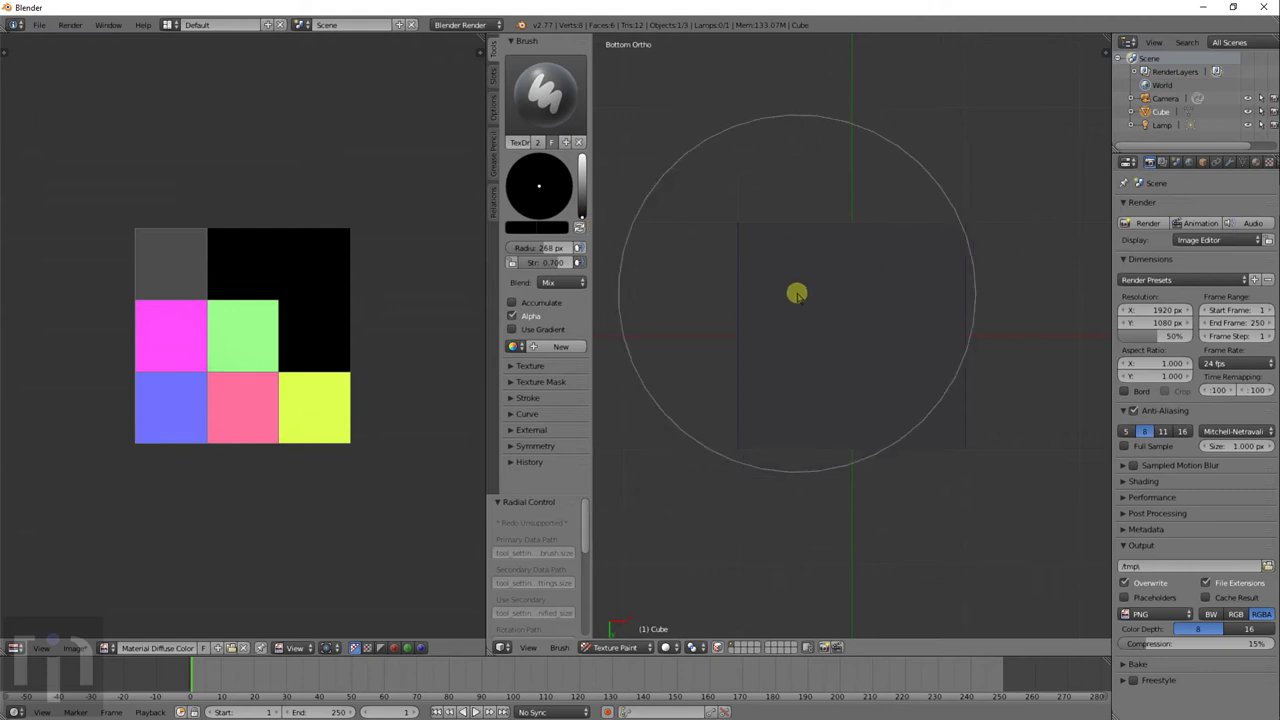
pyautogui.press('f')
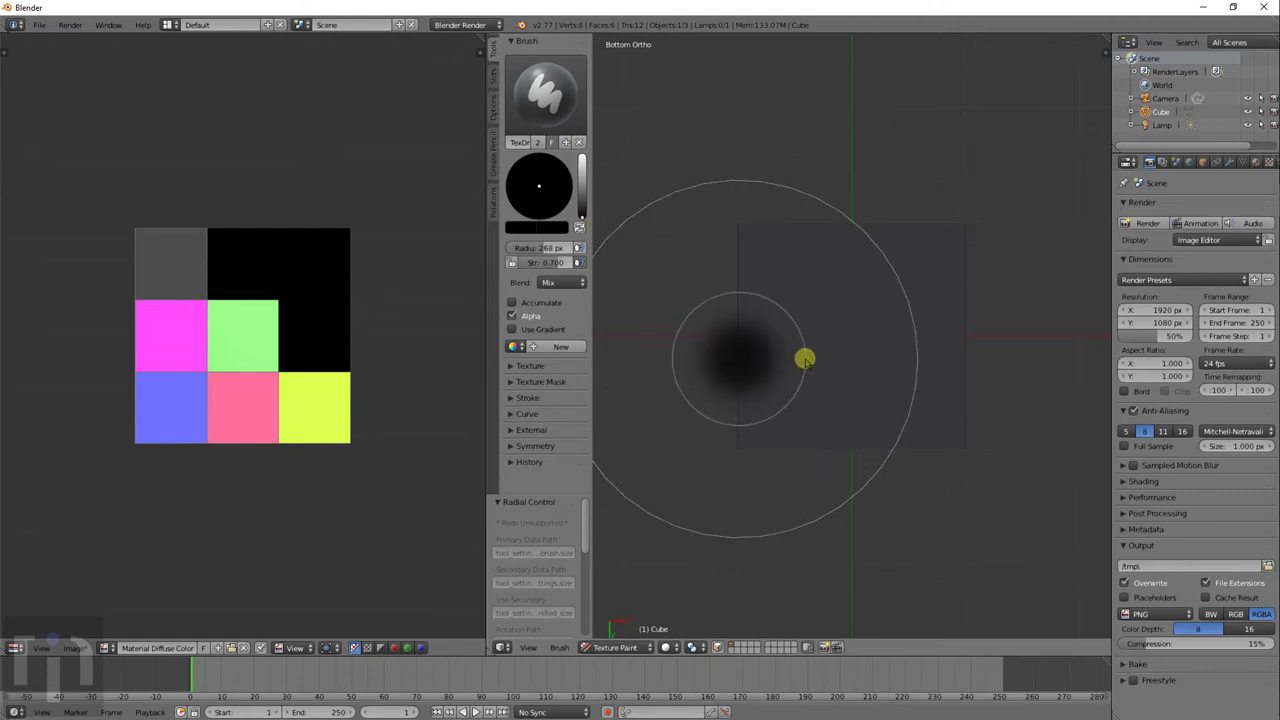
# - Resize the brush to 20 px, then 198 px, and dab dark spots on the bottom face
pyautogui.click(745, 370)
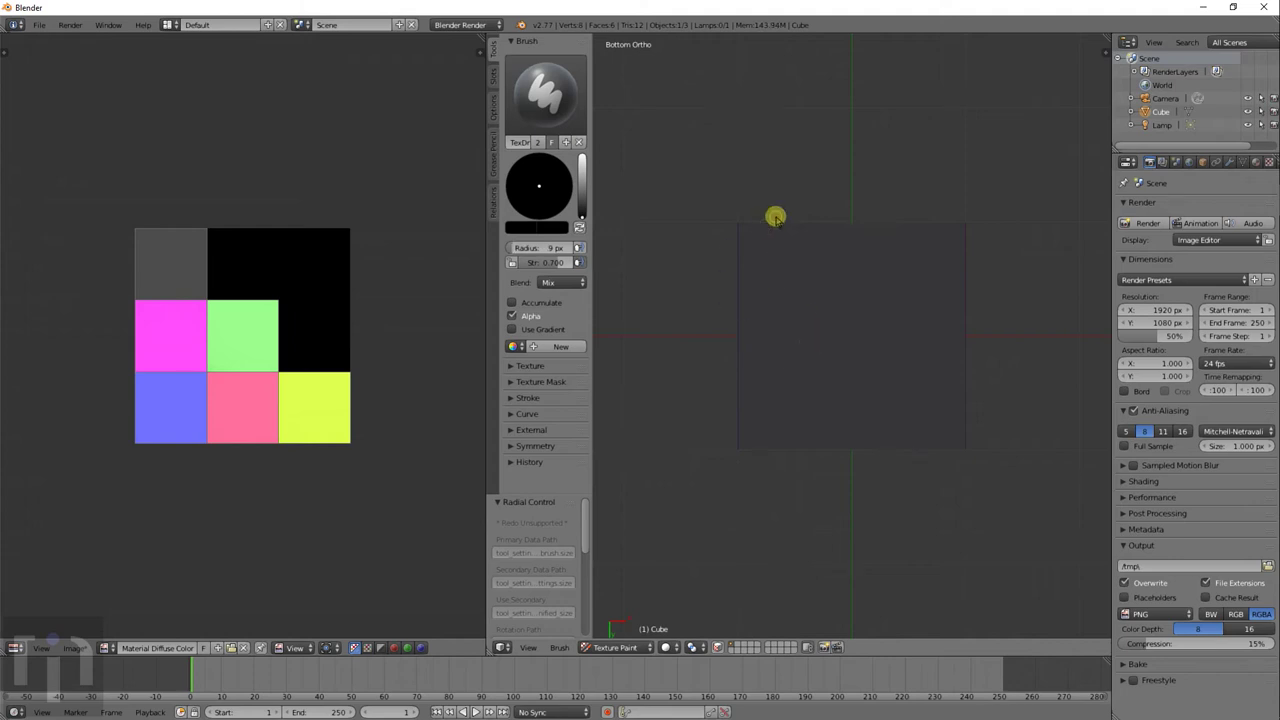
pyautogui.press('f')
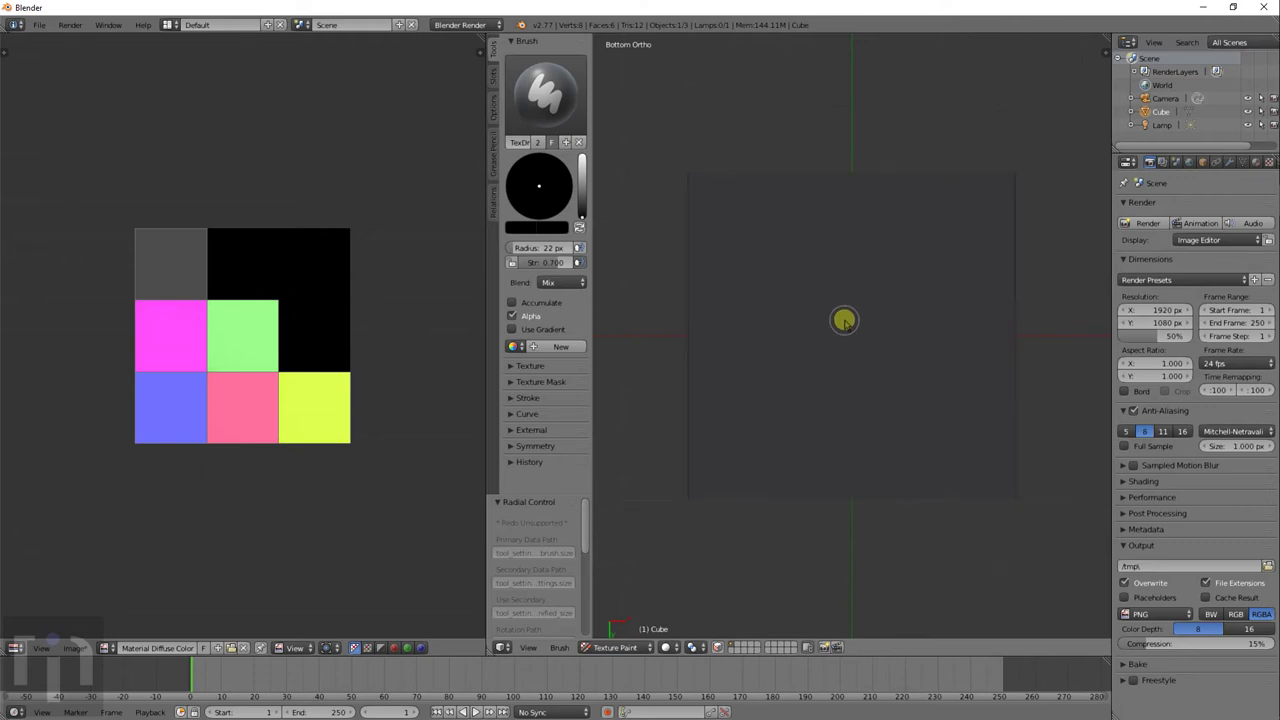
pyautogui.press('f')
pyautogui.click(894, 430)
pyautogui.scroll(1, 876, 393)
pyautogui.scroll(1, 875, 390)
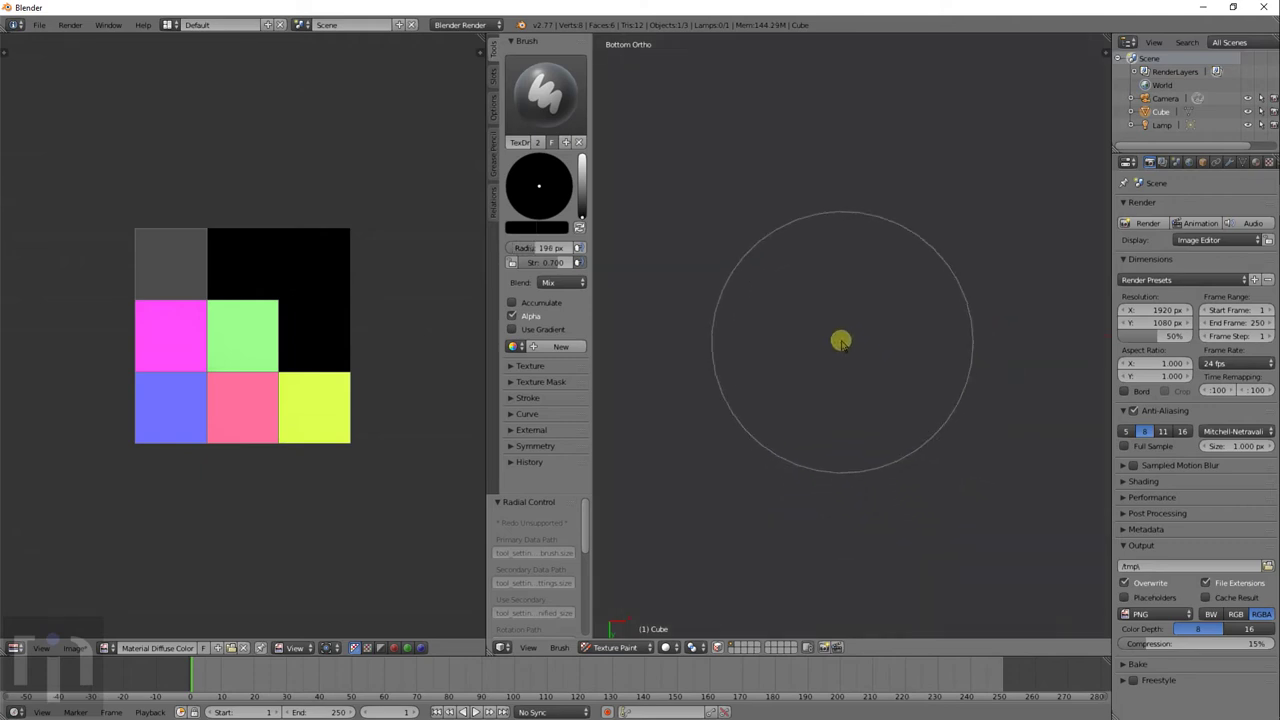
pyautogui.click(840, 342)
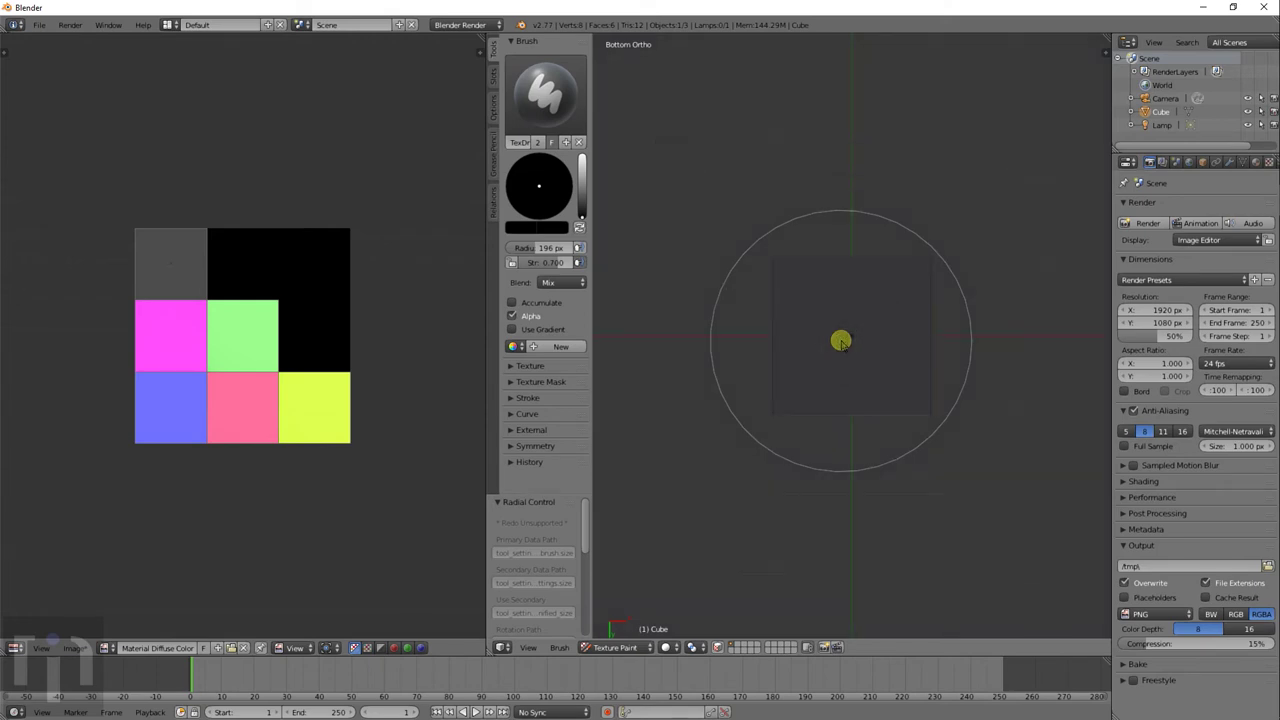
pyautogui.scroll(3, 780, 388)
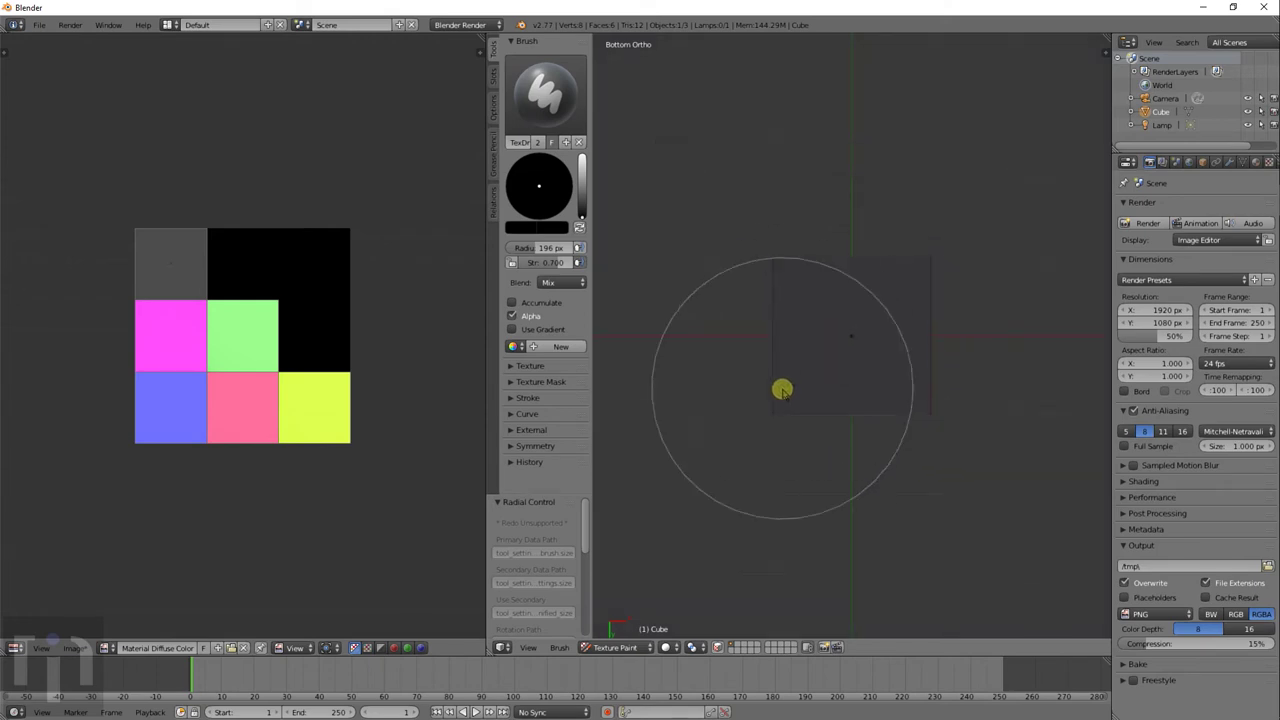
pyautogui.click(746, 472)
pyautogui.scroll(3, 866, 318)
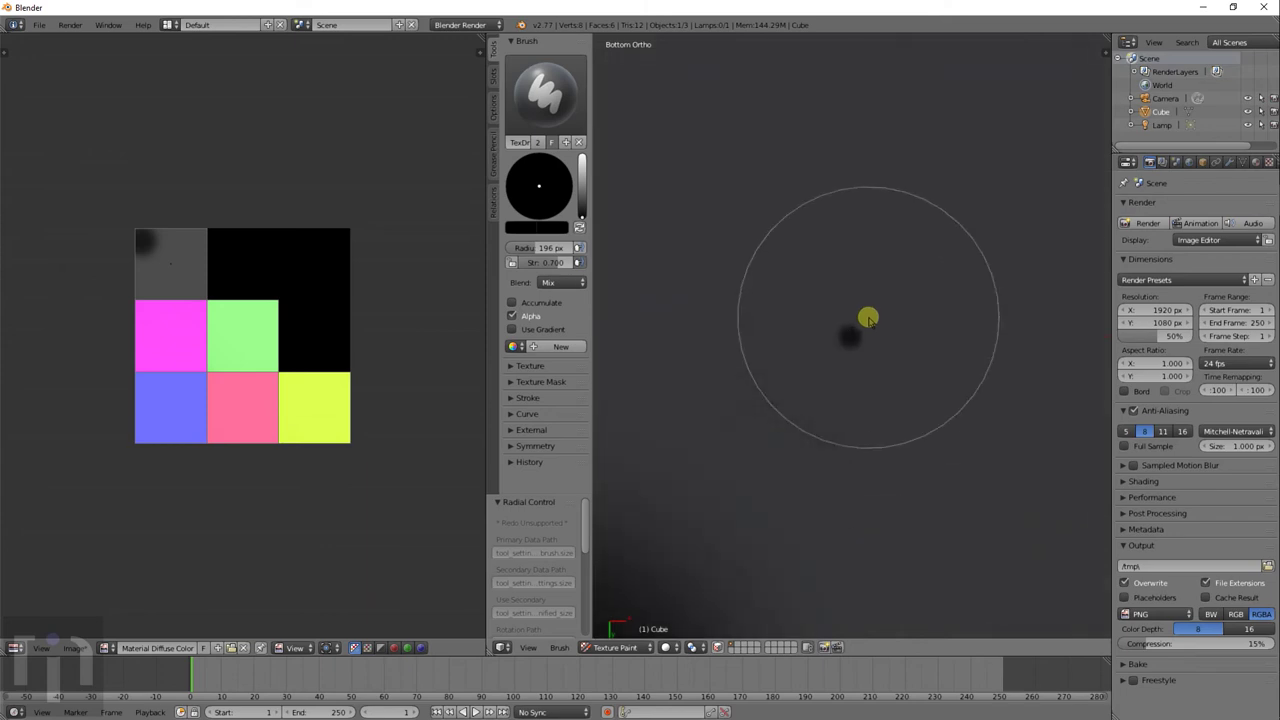
pyautogui.scroll(-3, 866, 318)
# - Shrink the brush to 41 px and dab more paint near the face's upper-left
pyautogui.press('f')
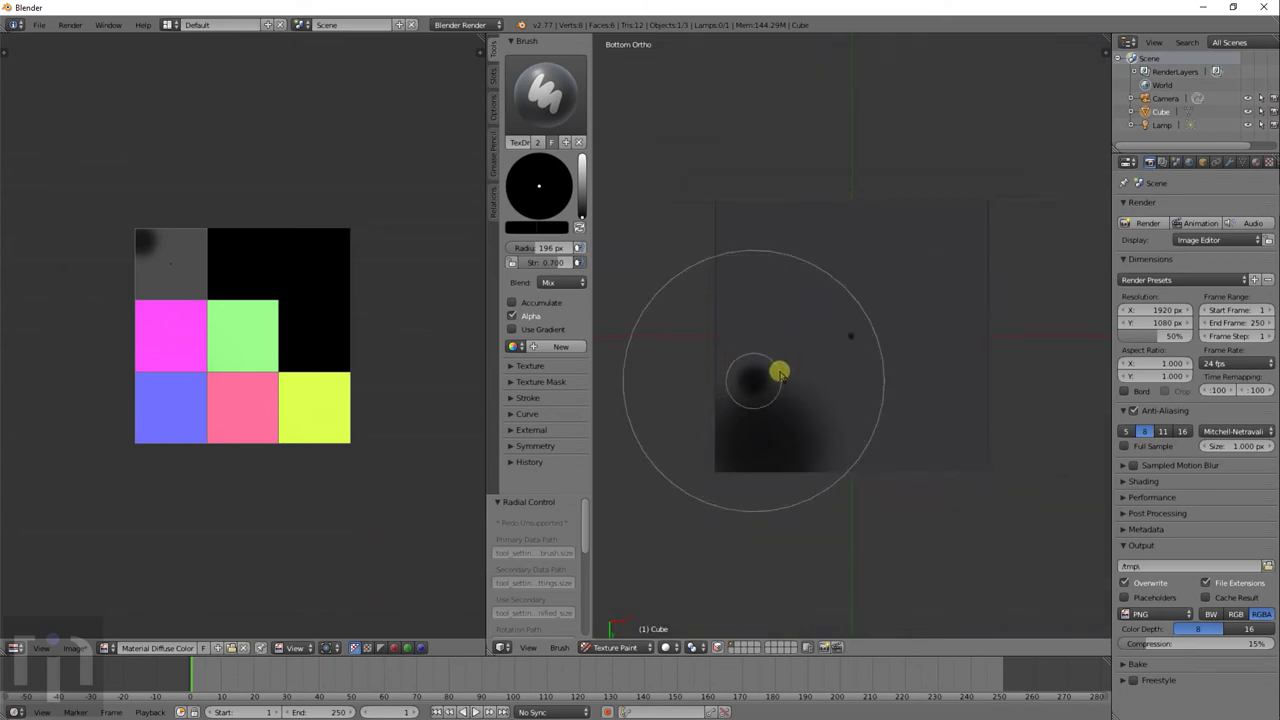
pyautogui.click(779, 373)
pyautogui.click(770, 288)
pyautogui.scroll(-3, 808, 303)
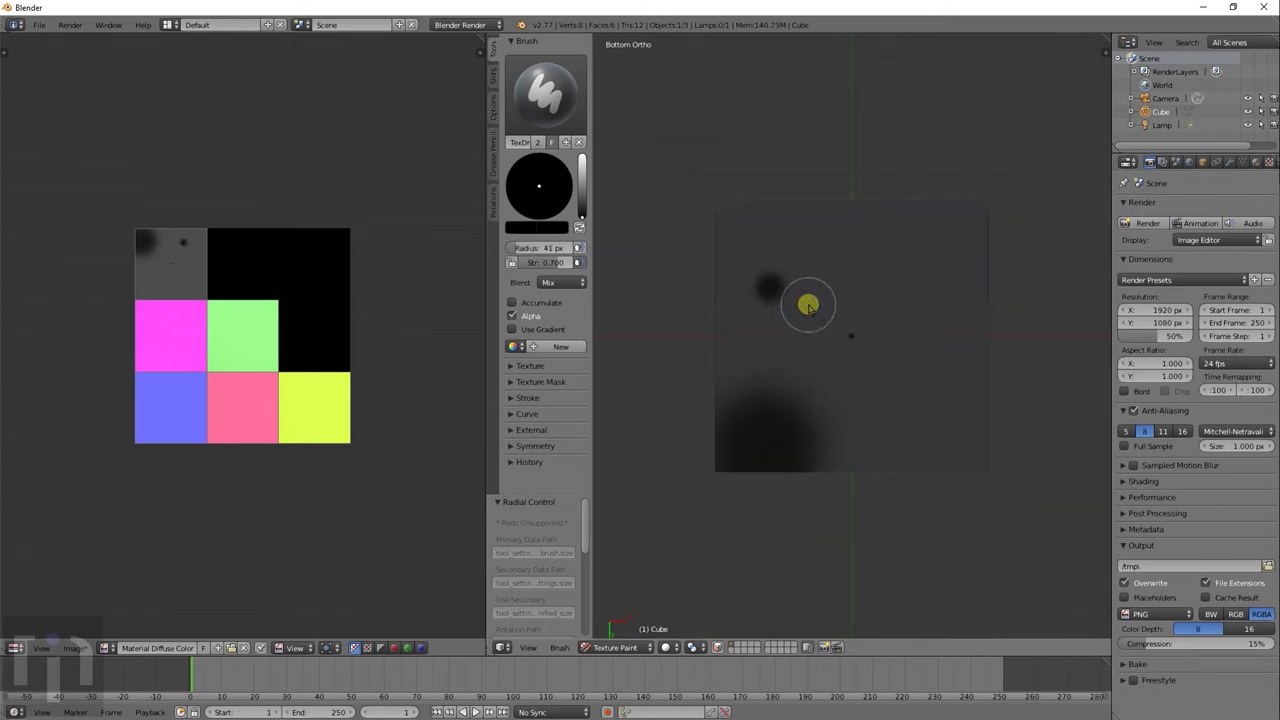
pyautogui.scroll(4, 808, 305)
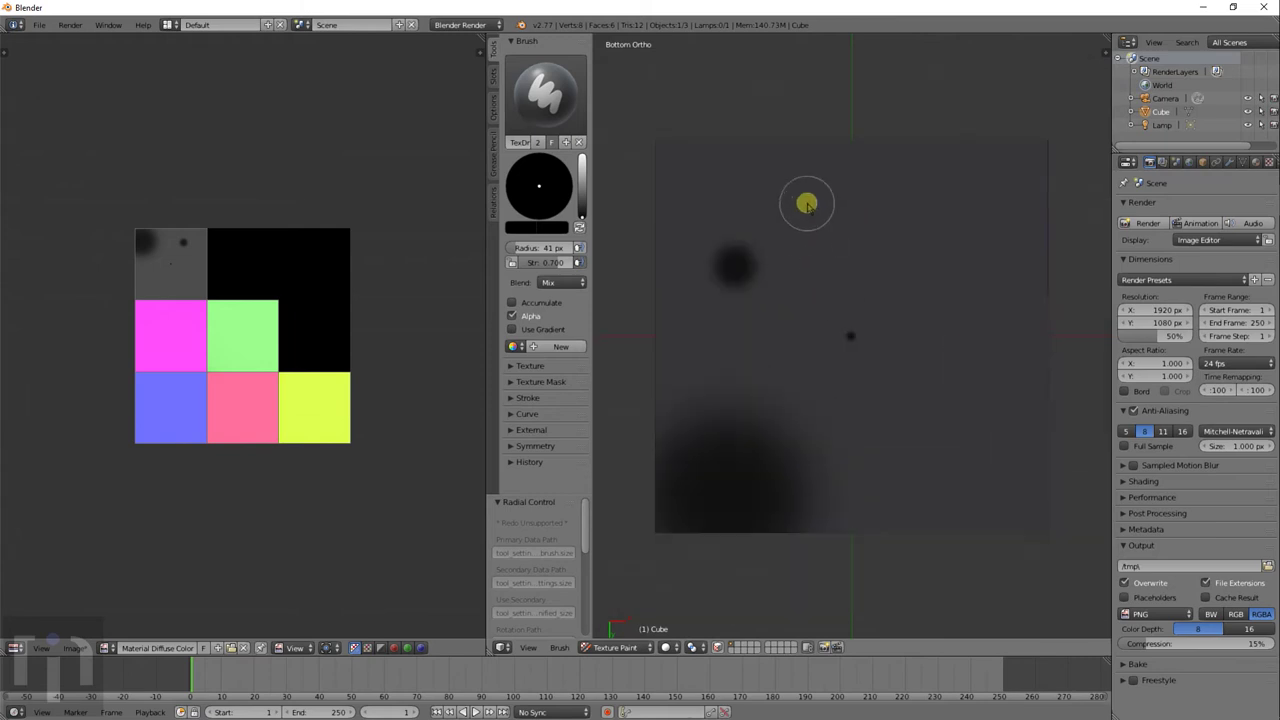
# - Scribble dark strokes on the blue and pink faces
pyautogui.moveTo(791, 149)
pyautogui.mouseDown()
pyautogui.moveTo(790, 232)
pyautogui.moveTo(883, 366)
pyautogui.moveTo(771, 334)
pyautogui.moveTo(903, 237)
pyautogui.moveTo(846, 121)
pyautogui.moveTo(966, 357)
pyautogui.moveTo(726, 429)
pyautogui.moveTo(851, 449)
pyautogui.moveTo(985, 503)
pyautogui.moveTo(666, 214)
pyautogui.moveTo(731, 297)
pyautogui.moveTo(1043, 200)
pyautogui.moveTo(742, 206)
pyautogui.mouseUp()
pyautogui.press('KP_1')
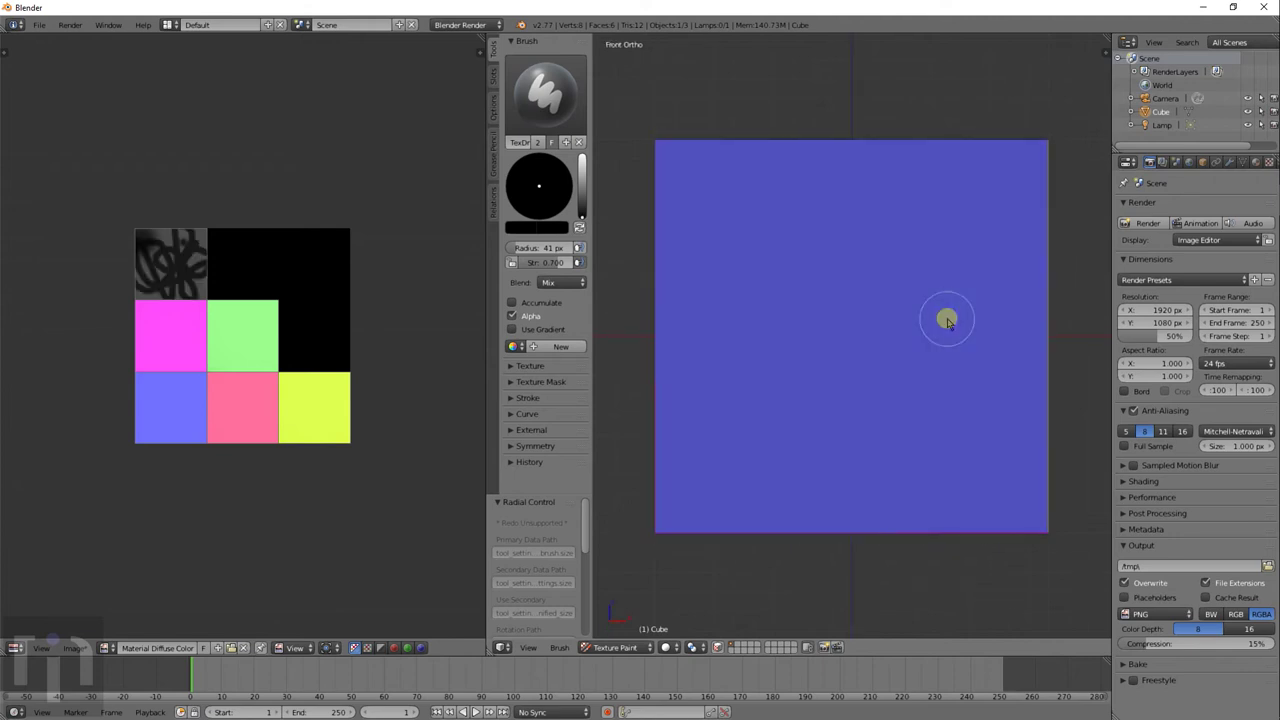
pyautogui.moveTo(814, 97)
pyautogui.mouseDown()
pyautogui.moveTo(885, 436)
pyautogui.moveTo(830, 580)
pyautogui.moveTo(790, 550)
pyautogui.moveTo(912, 328)
pyautogui.moveTo(904, 96)
pyautogui.moveTo(938, 144)
pyautogui.mouseUp()
pyautogui.press('KP_4')
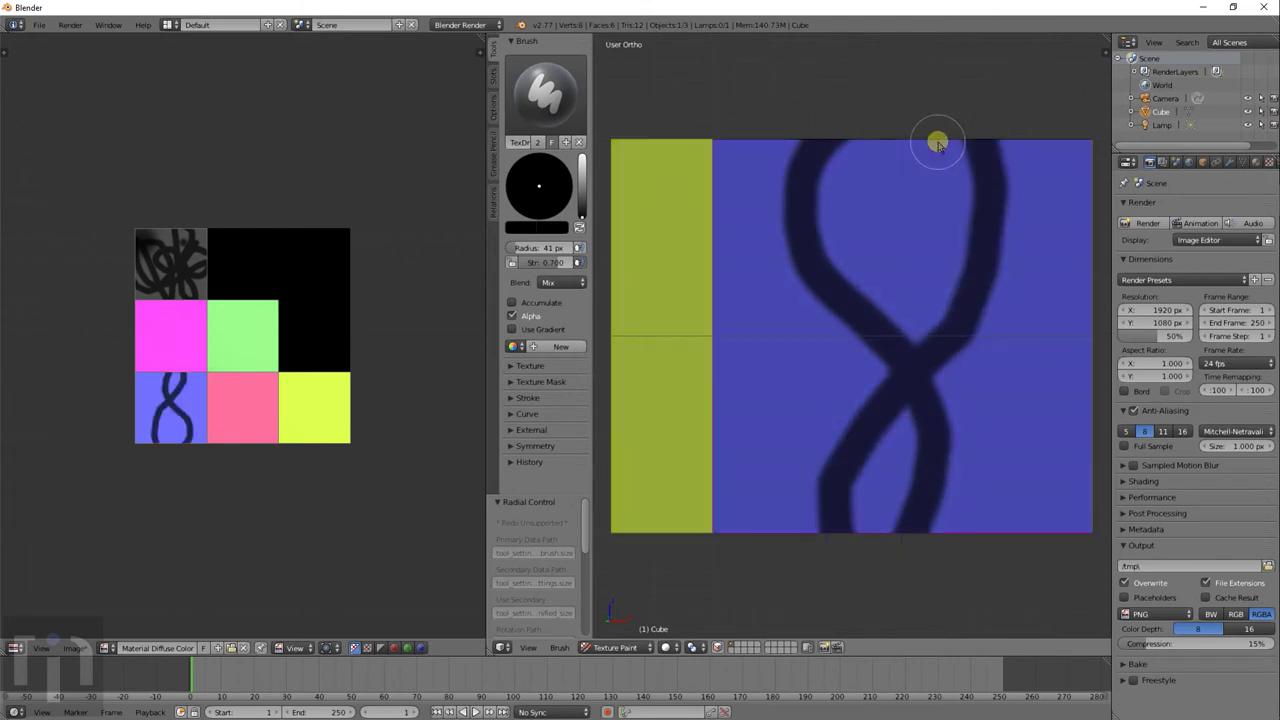
pyautogui.press('KP_5')
pyautogui.press('KP_3')
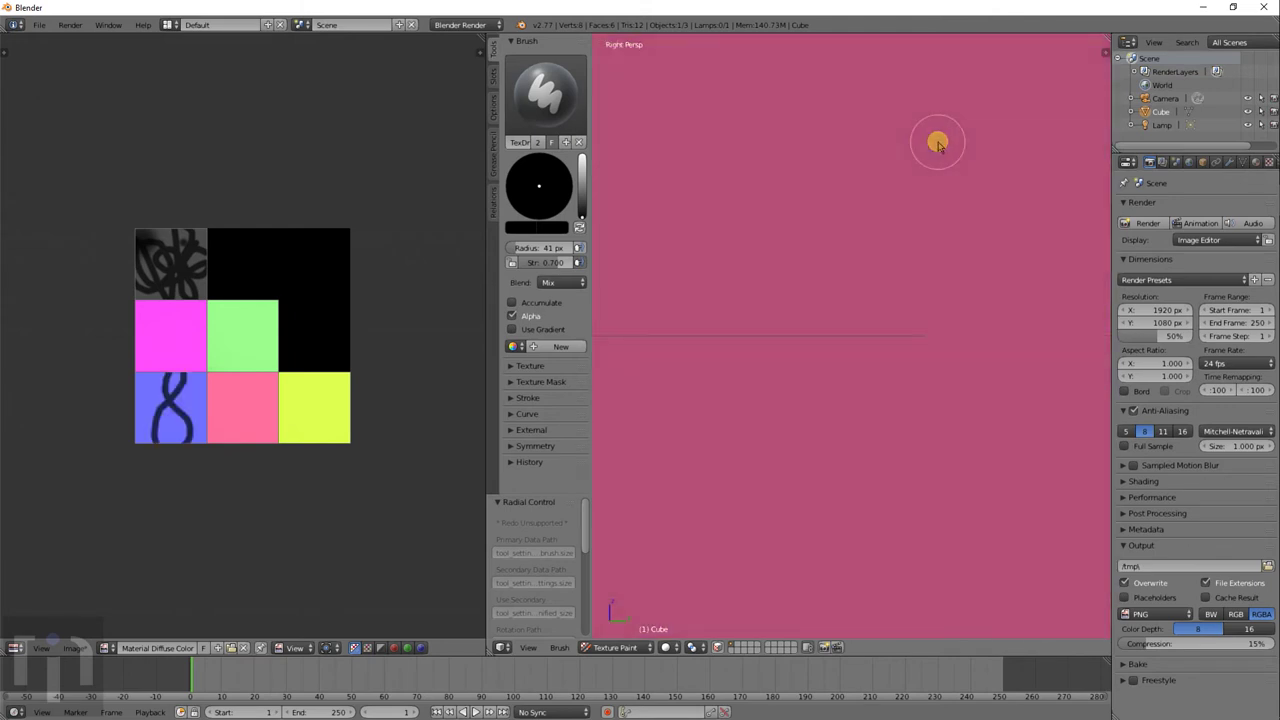
pyautogui.scroll(-6, 863, 249)
pyautogui.scroll(3, 851, 306)
pyautogui.moveTo(808, 280); pyautogui.dragTo(1014, 149)
pyautogui.moveTo(1020, 410); pyautogui.dragTo(705, 445)
pyautogui.moveTo(671, 305)
pyautogui.mouseDown()
pyautogui.moveTo(922, 334)
pyautogui.moveTo(750, 370)
pyautogui.mouseUp()
# - Scribble dark loops over the green, top and yellow faces, then widen the Properties editor
pyautogui.moveTo(983, 246); pyautogui.dragTo(857, 309, button='middle')
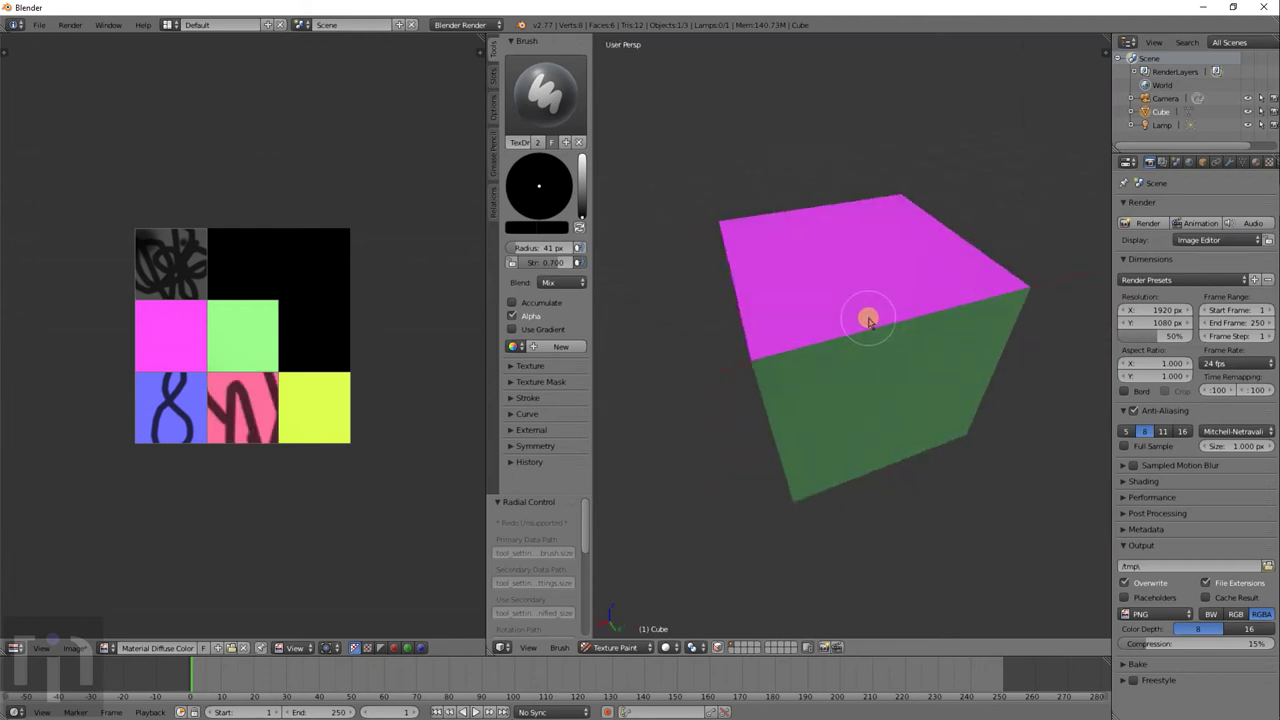
pyautogui.moveTo(678, 365)
pyautogui.mouseDown()
pyautogui.moveTo(937, 301)
pyautogui.moveTo(949, 409)
pyautogui.moveTo(803, 422)
pyautogui.moveTo(942, 267)
pyautogui.moveTo(1014, 334)
pyautogui.mouseUp()
pyautogui.moveTo(1014, 334); pyautogui.dragTo(851, 318, button='middle')
pyautogui.moveTo(925, 200)
pyautogui.mouseDown()
pyautogui.moveTo(923, 329)
pyautogui.moveTo(989, 346)
pyautogui.moveTo(1010, 330)
pyautogui.mouseUp()
pyautogui.moveTo(1010, 330)
pyautogui.mouseDown(button='middle')
pyautogui.moveTo(930, 367)
pyautogui.moveTo(674, 317)
pyautogui.mouseUp(button='middle')
pyautogui.moveTo(674, 317)
pyautogui.mouseDown()
pyautogui.moveTo(845, 407)
pyautogui.moveTo(956, 409)
pyautogui.moveTo(946, 471)
pyautogui.mouseUp()
pyautogui.moveTo(946, 471); pyautogui.dragTo(887, 475, button='middle')
pyautogui.moveTo(887, 475)
pyautogui.mouseDown()
pyautogui.moveTo(870, 448)
pyautogui.moveTo(898, 324)
pyautogui.moveTo(975, 290)
pyautogui.mouseUp()
pyautogui.moveTo(975, 290); pyautogui.dragTo(950, 375, button='middle')
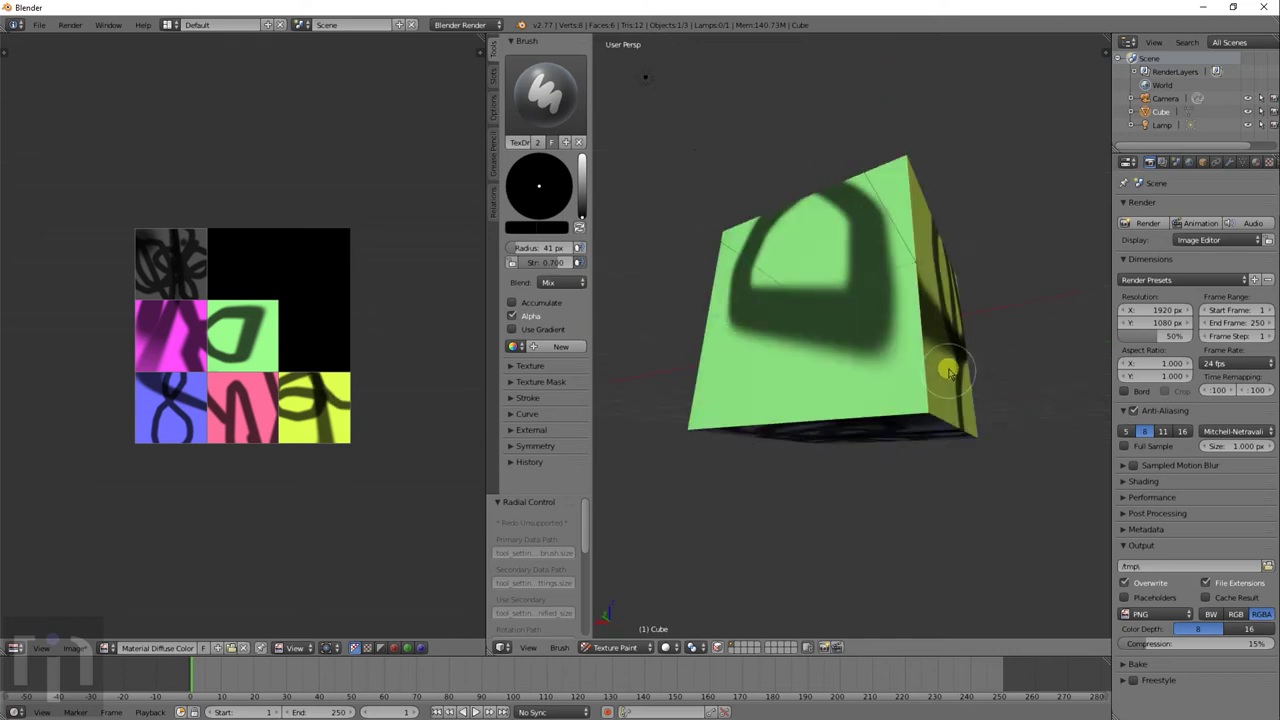
pyautogui.moveTo(950, 375)
pyautogui.mouseDown()
pyautogui.moveTo(847, 365)
pyautogui.moveTo(797, 437)
pyautogui.mouseUp()
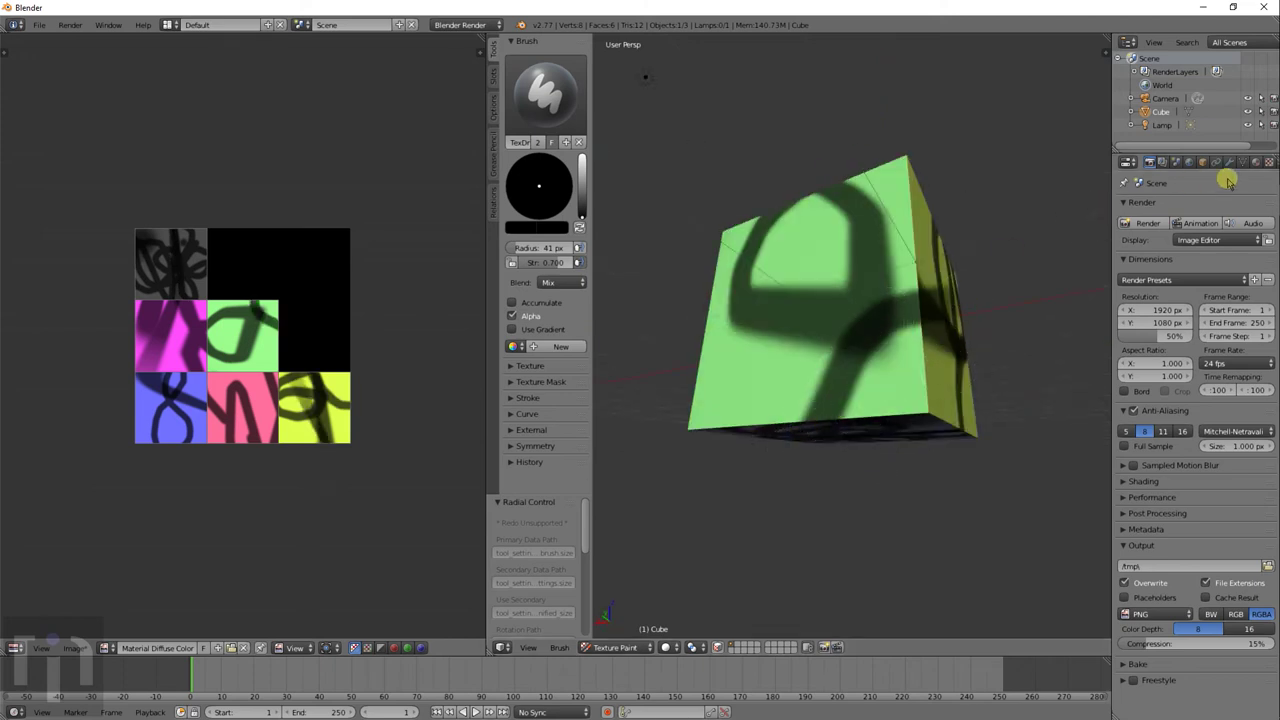
pyautogui.moveTo(1113, 175); pyautogui.dragTo(1046, 191)
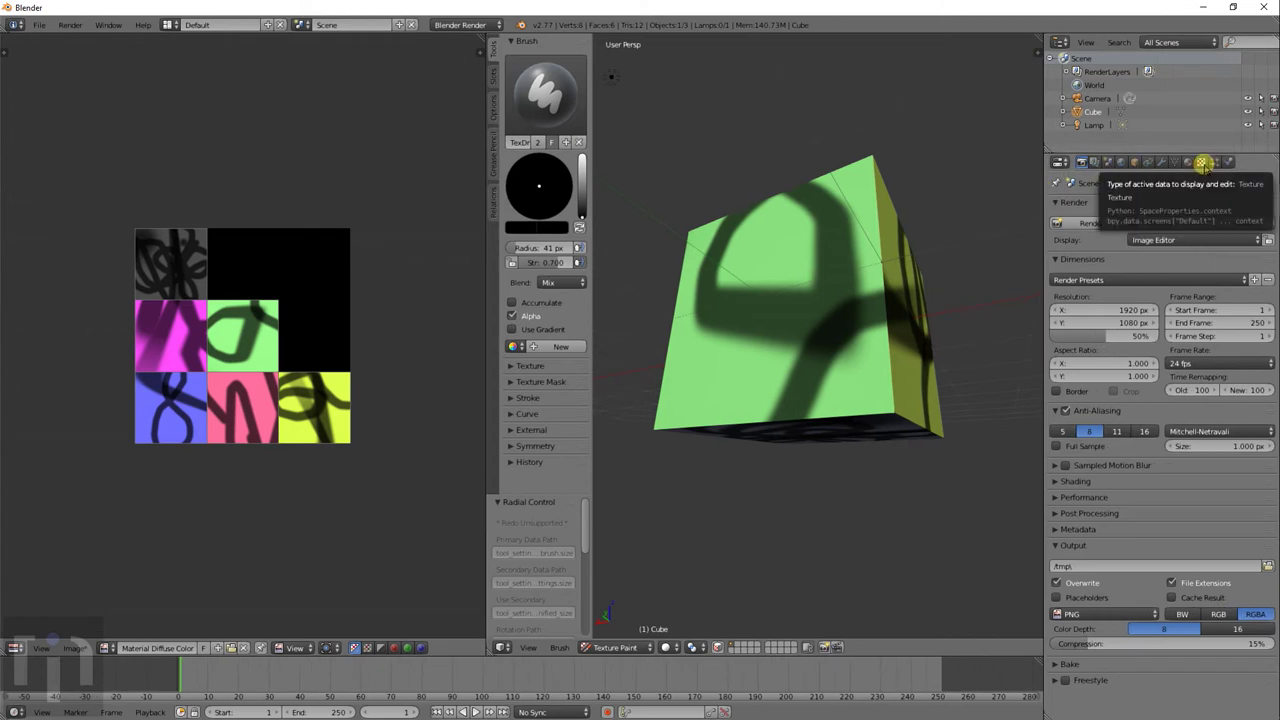
# - Map the Diffuse Color texture slot with UVMap and enable its Normal influence
pyautogui.click(1201, 163)
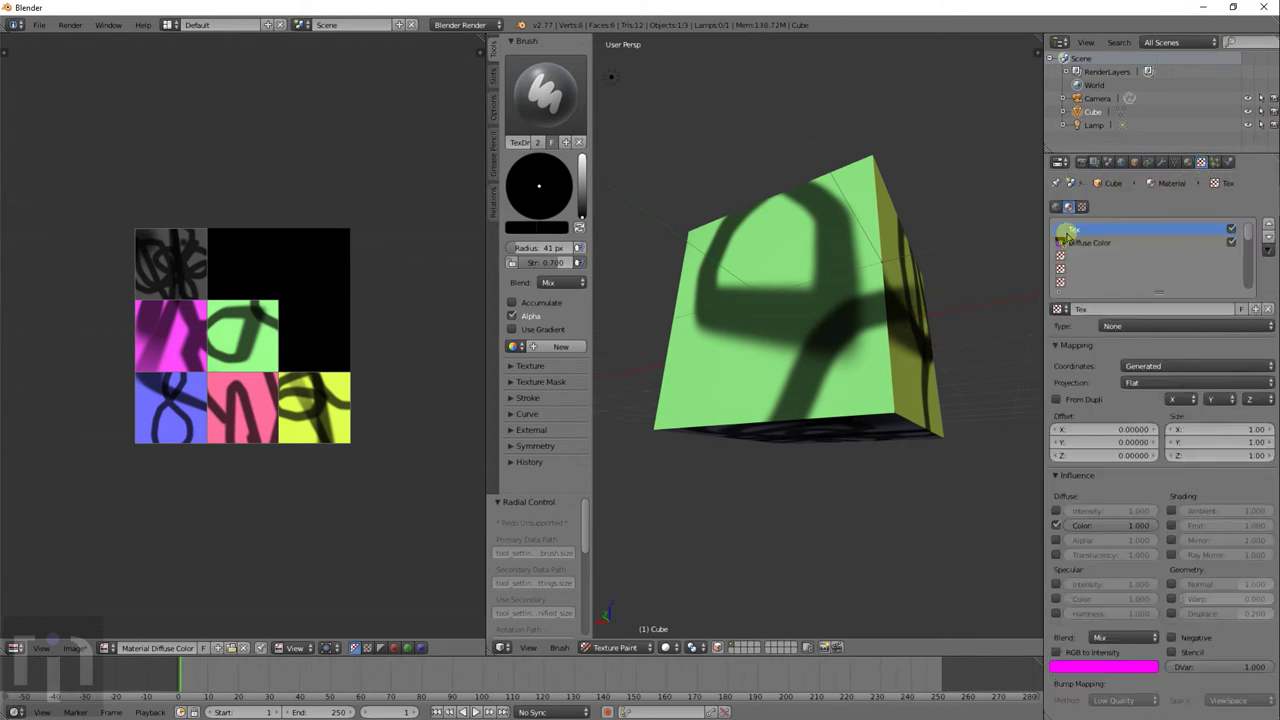
pyautogui.click(1081, 245)
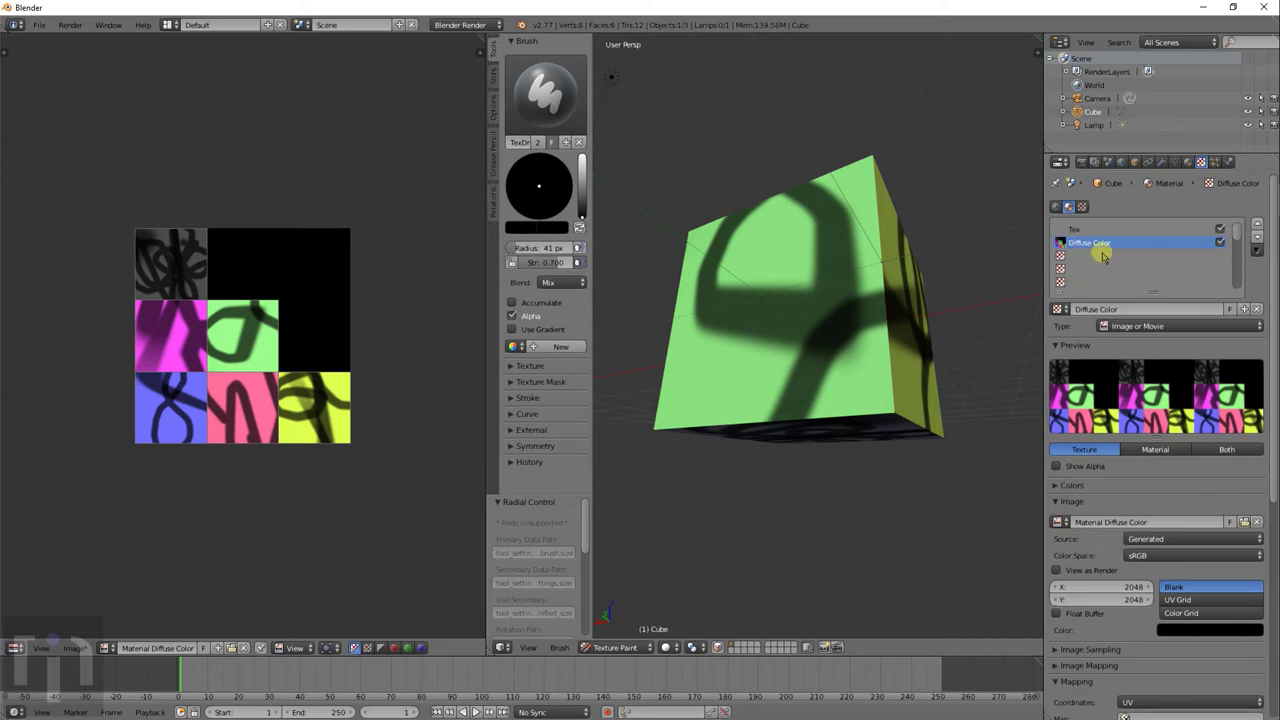
pyautogui.click(1166, 540)
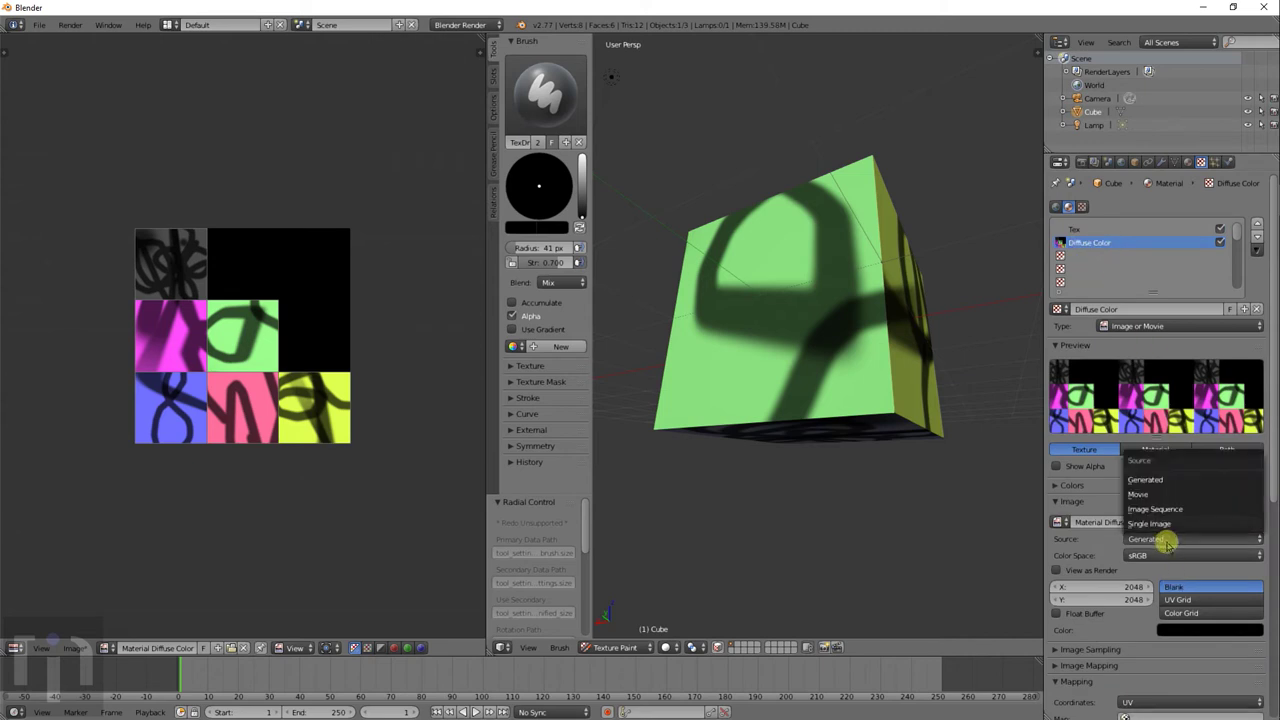
pyautogui.scroll(-7, 1107, 540)
pyautogui.click(1153, 430)
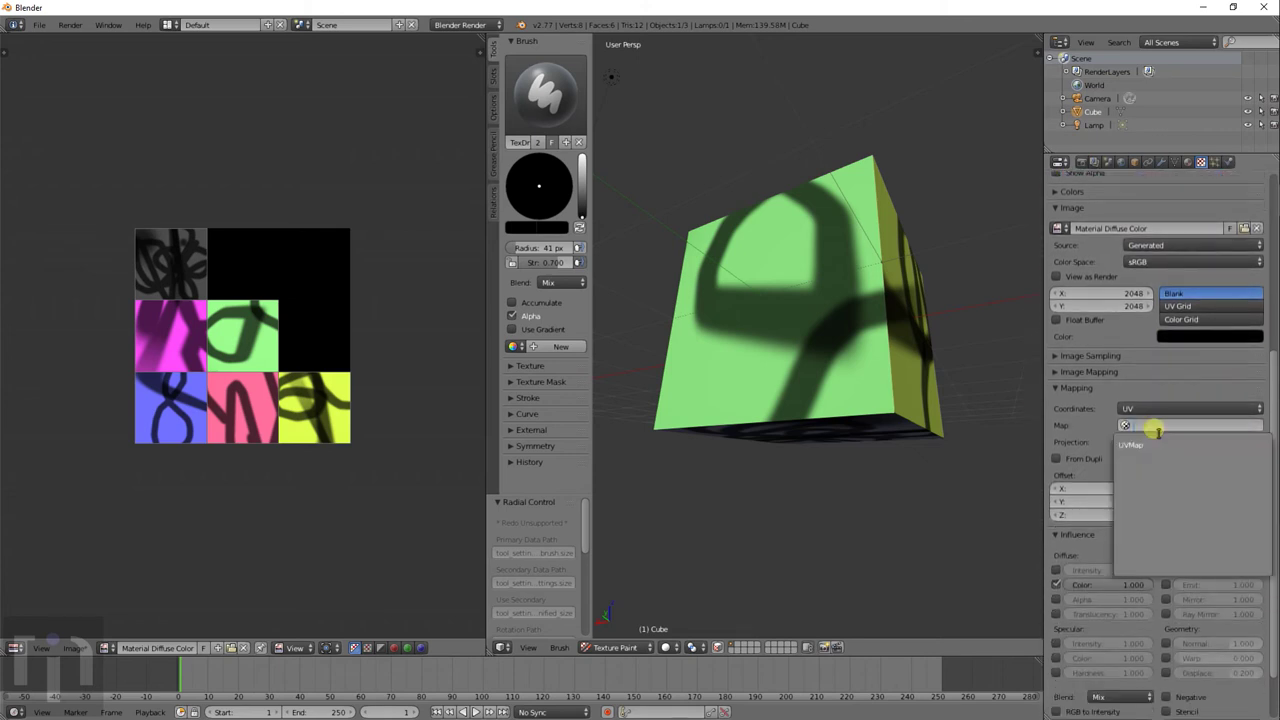
pyautogui.click(1151, 436)
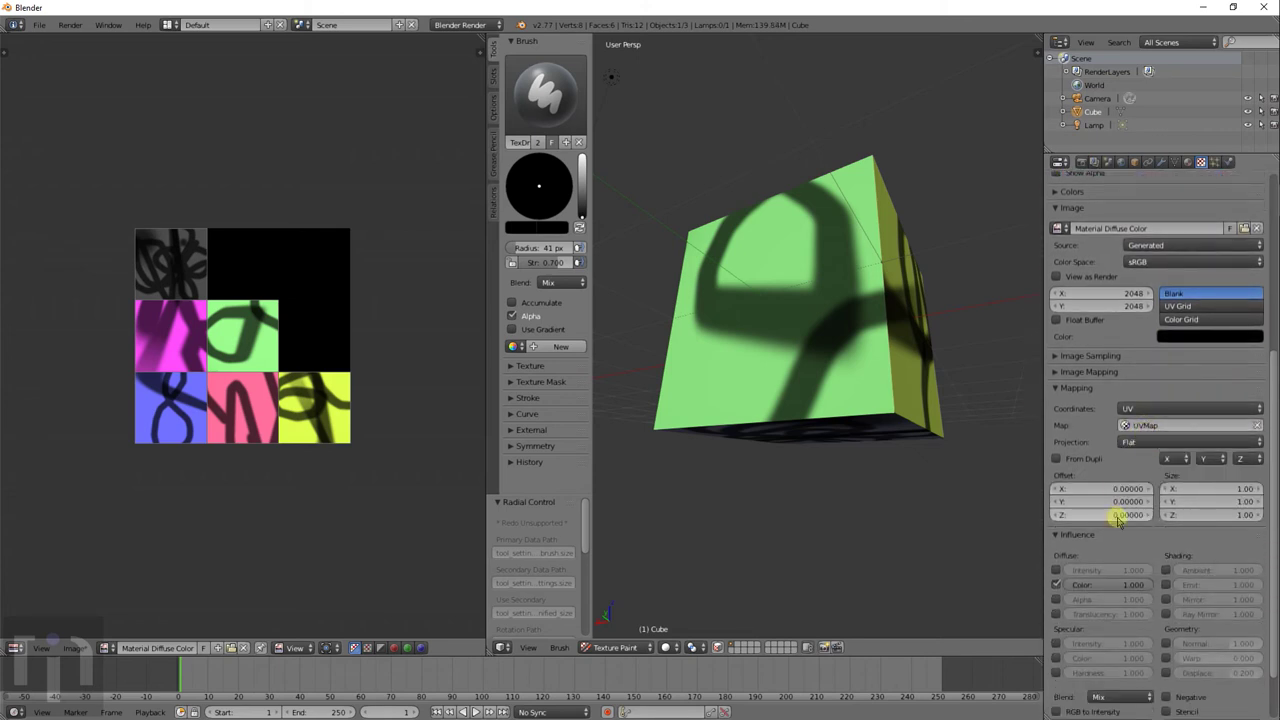
pyautogui.scroll(-2, 1120, 518)
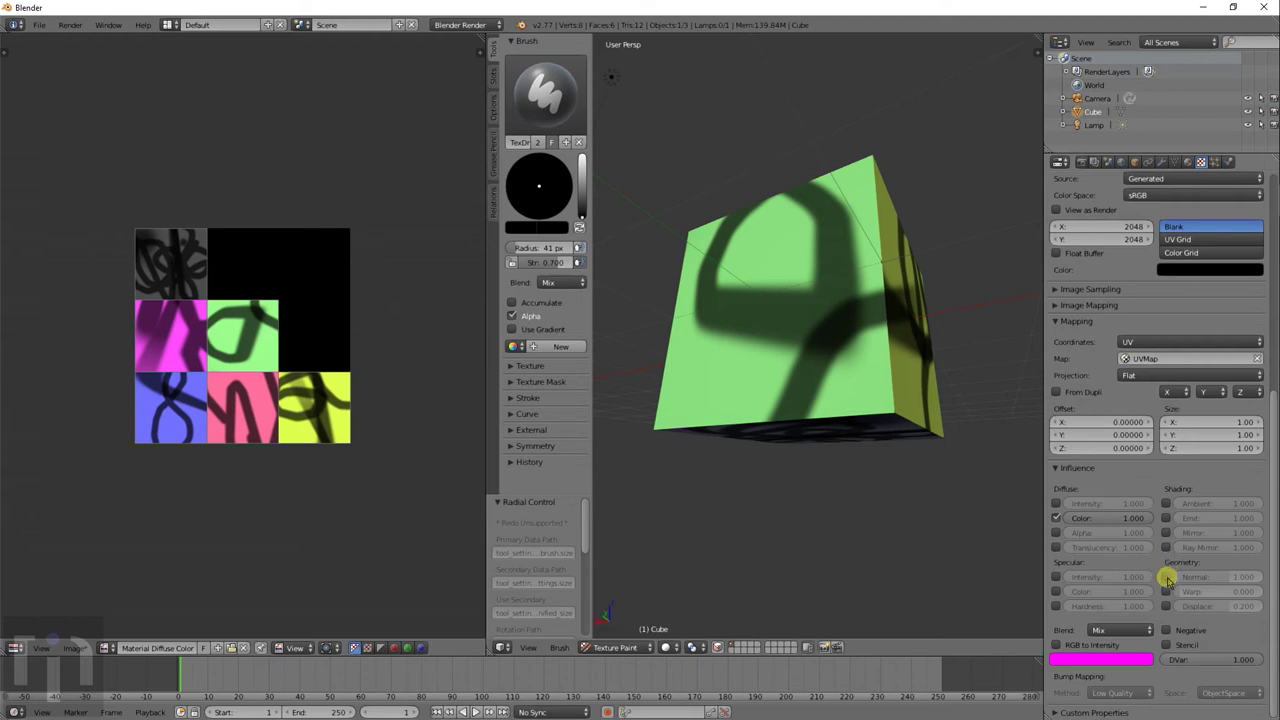
pyautogui.click(1167, 577)
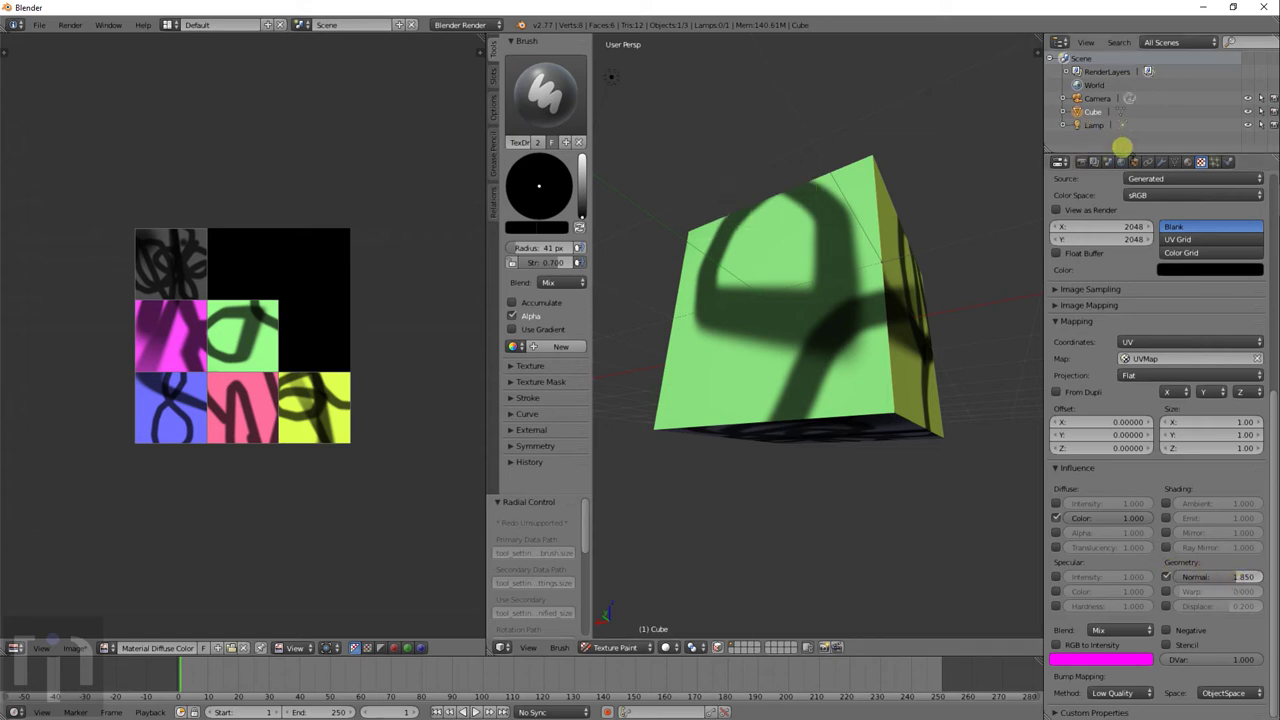
pyautogui.click(1083, 162)
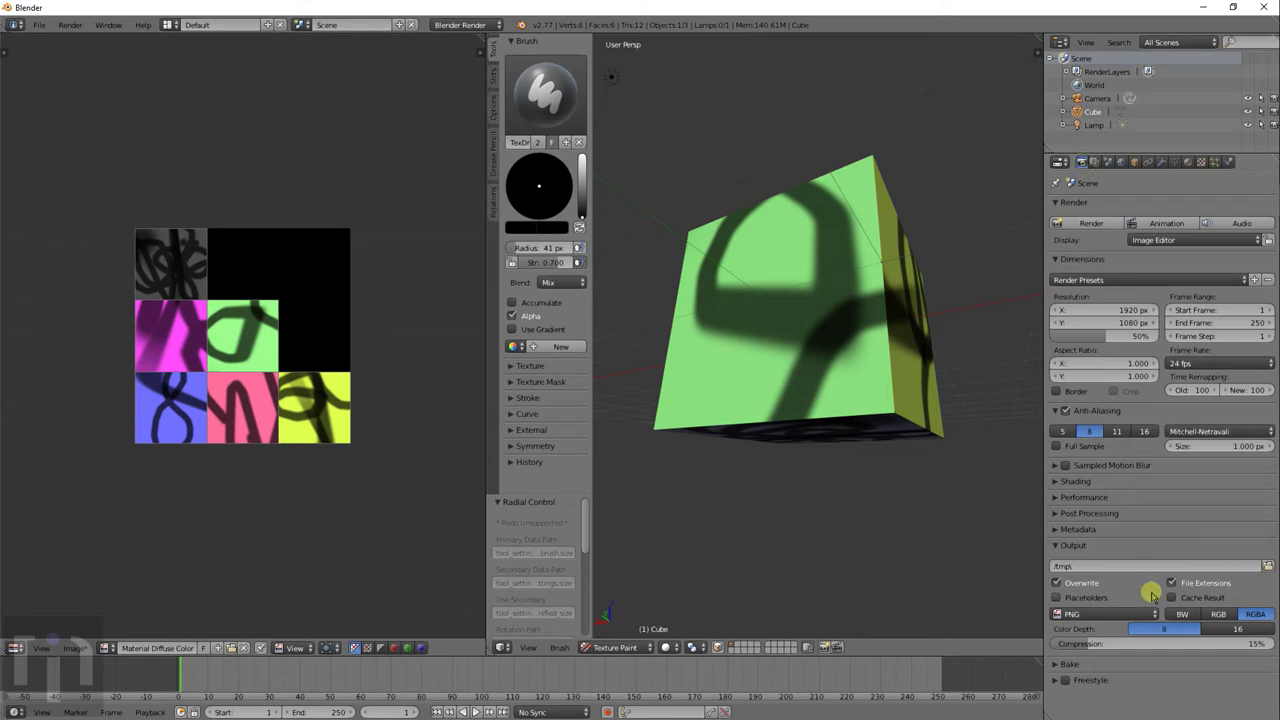
# - Set Bake Mode to Textures and run Bake, which finds no objects or images to bake to
pyautogui.click(1065, 665)
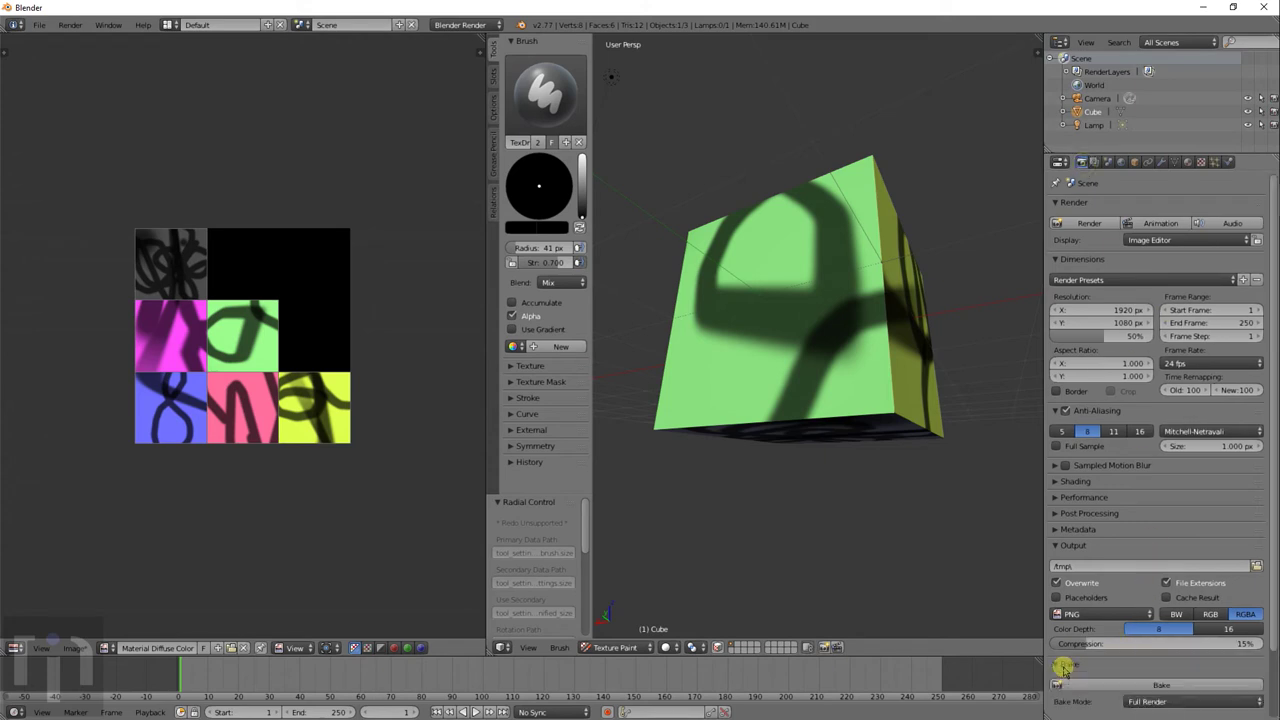
pyautogui.scroll(-2, 1192, 674)
pyautogui.click(1155, 624)
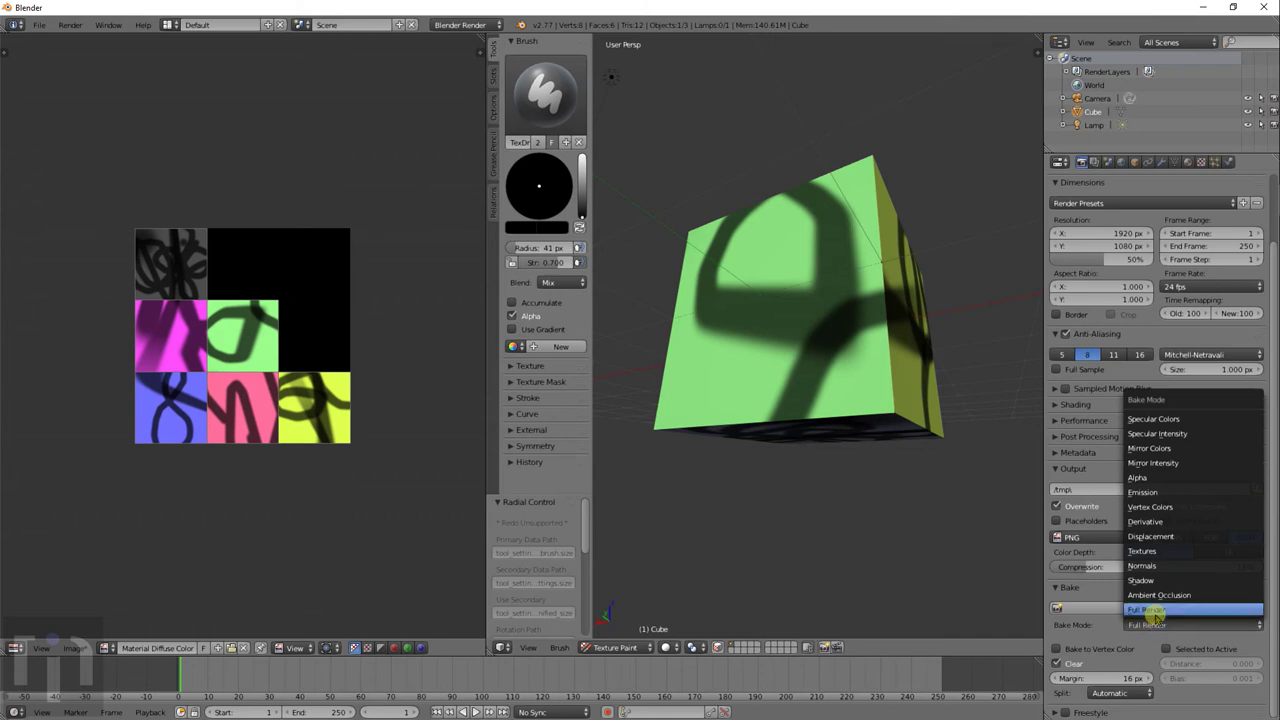
pyautogui.click(1150, 551)
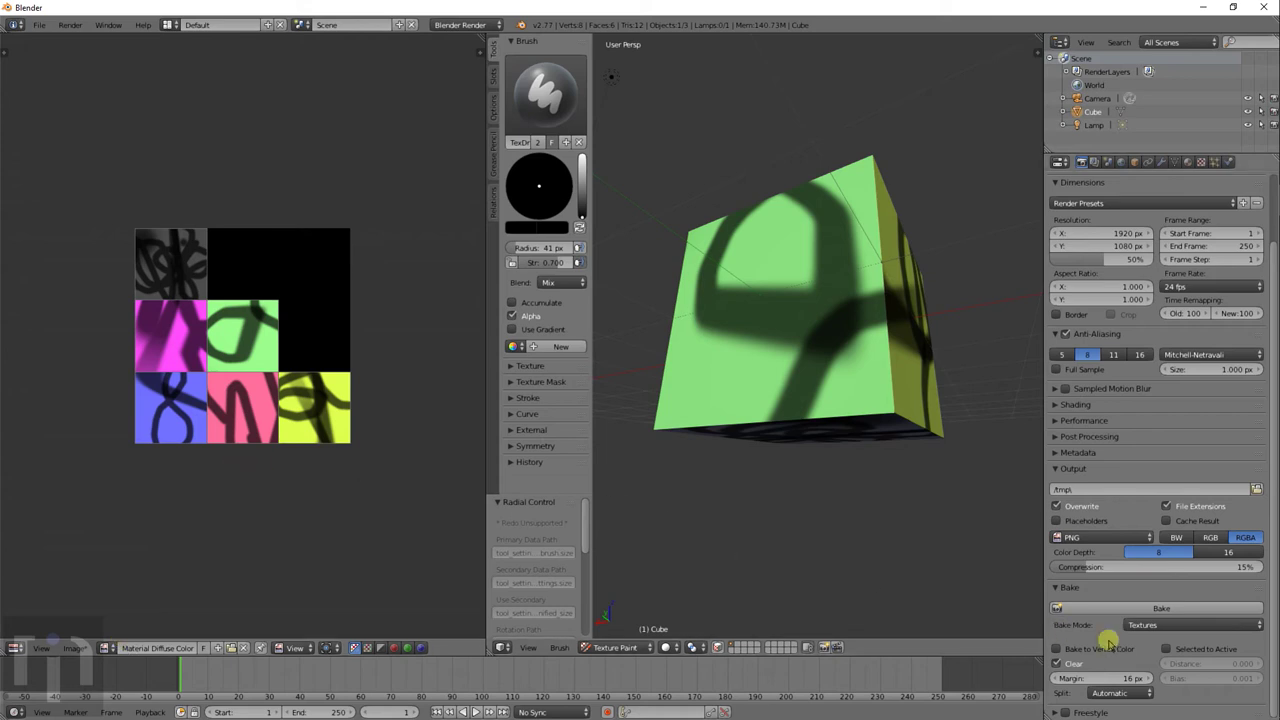
pyautogui.click(1157, 609)
pyautogui.scroll(8, 200, 386)
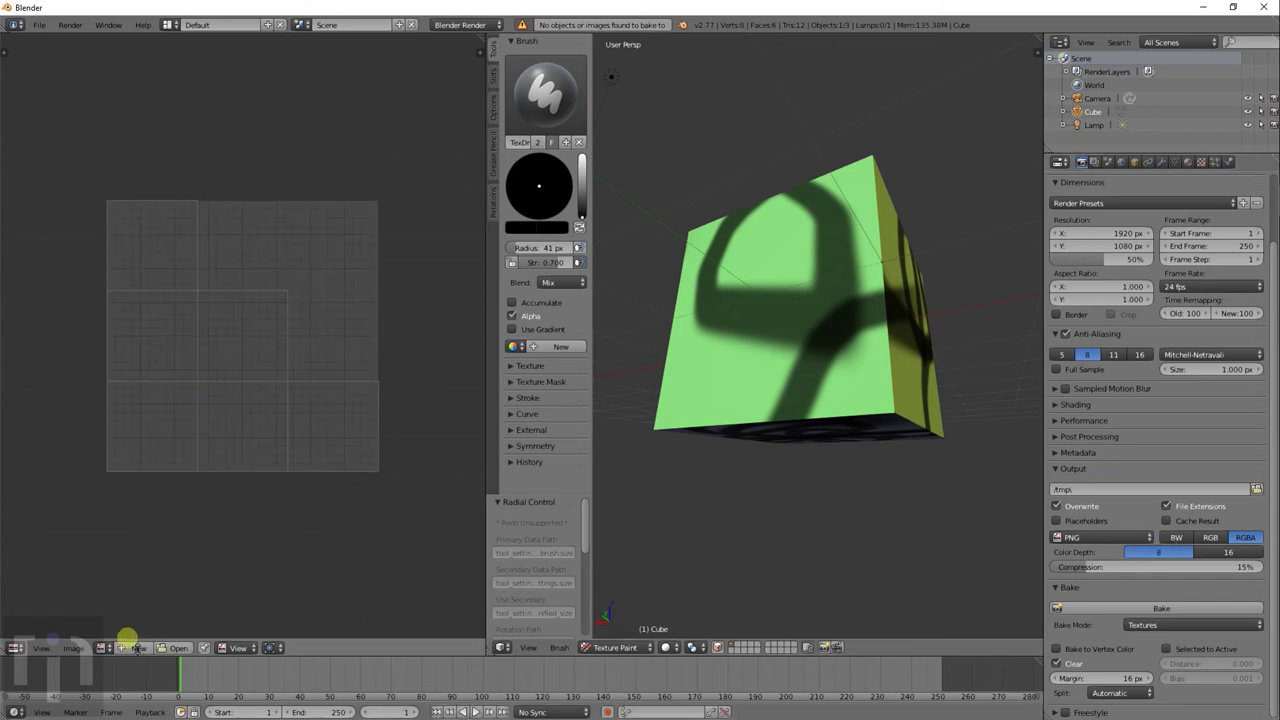
# - Create a new Untitled image in the image editor to bake into
pyautogui.click(106, 648)
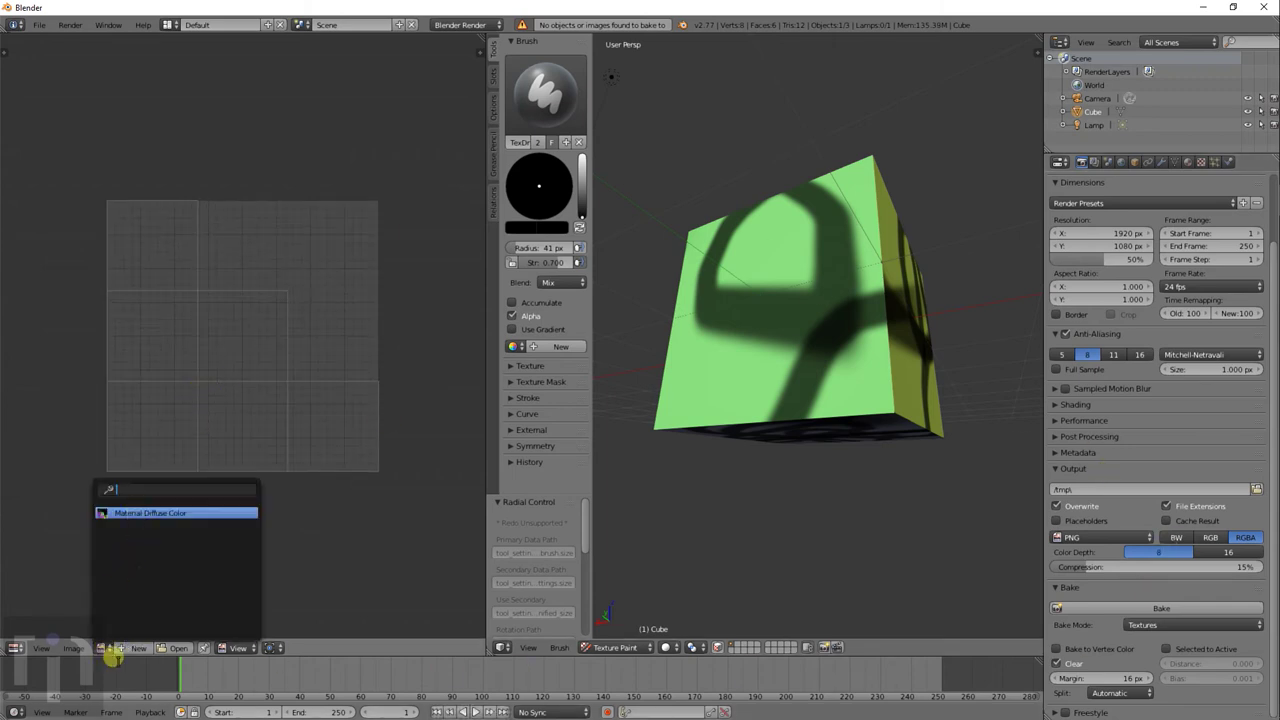
pyautogui.click(138, 648)
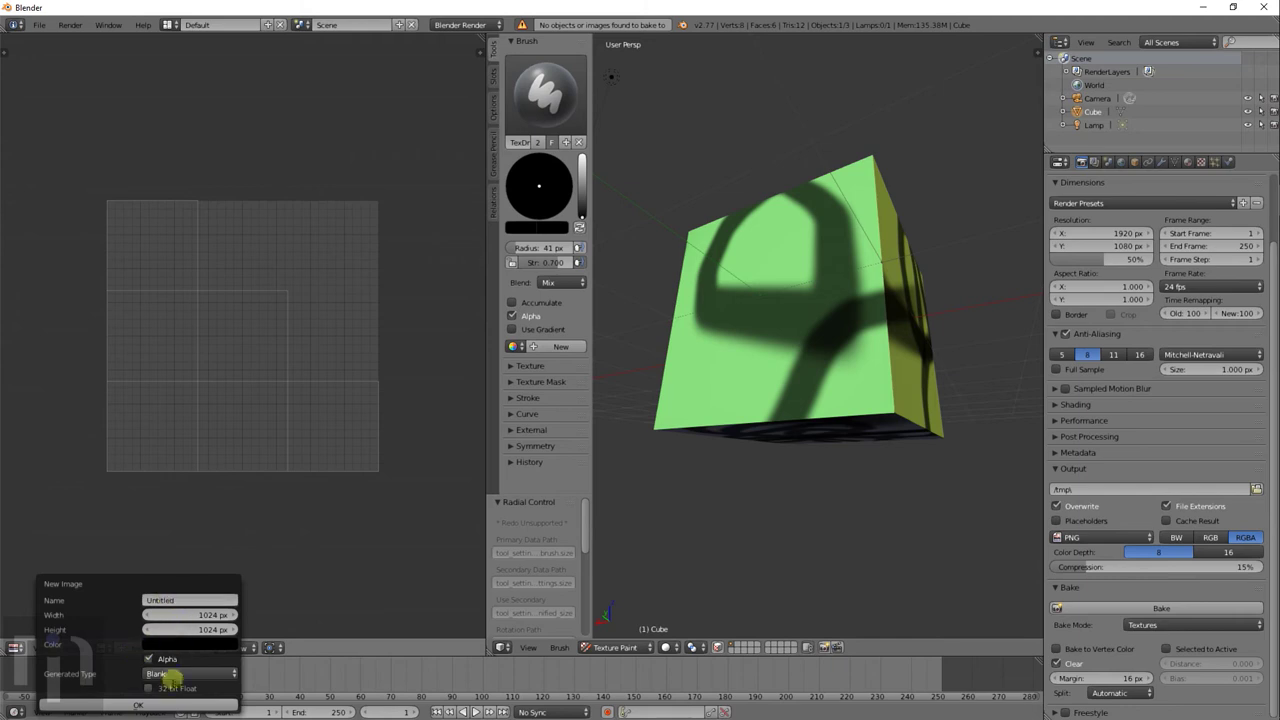
pyautogui.click(162, 703)
pyautogui.scroll(-2, 260, 423)
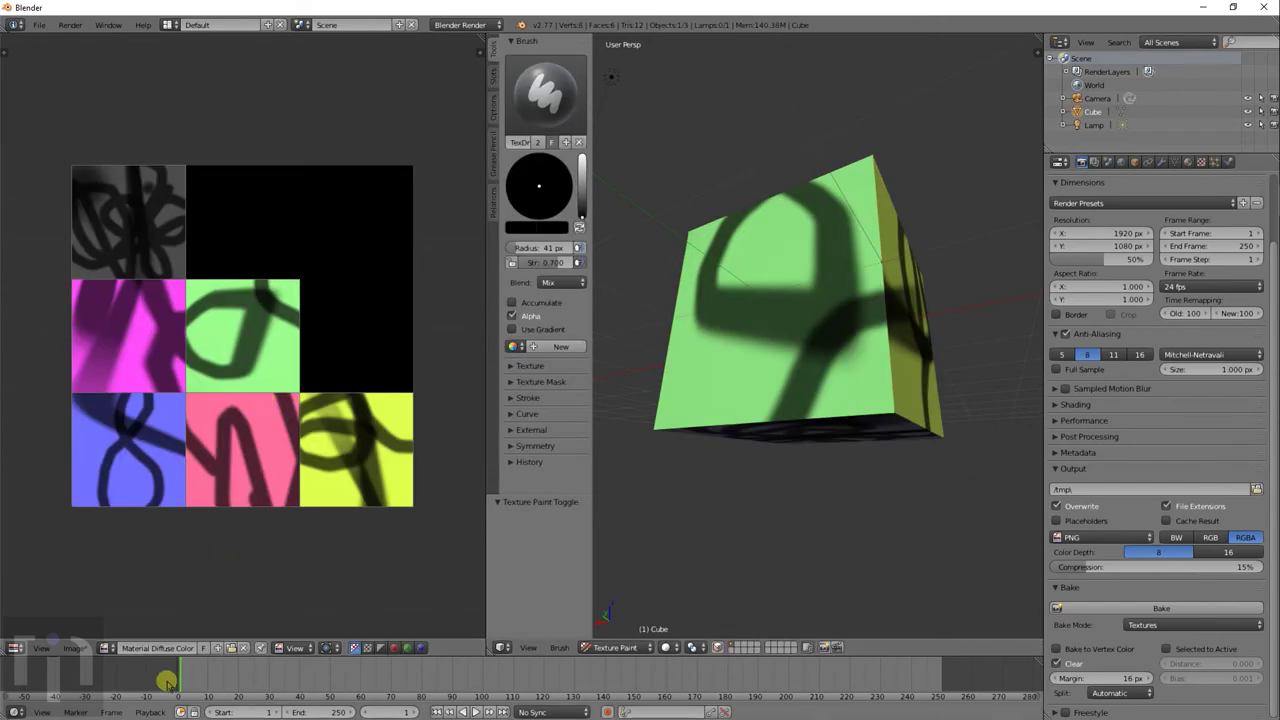
# - Load the Untitled image and try baking the painted colours into it, which fails
pyautogui.click(107, 648)
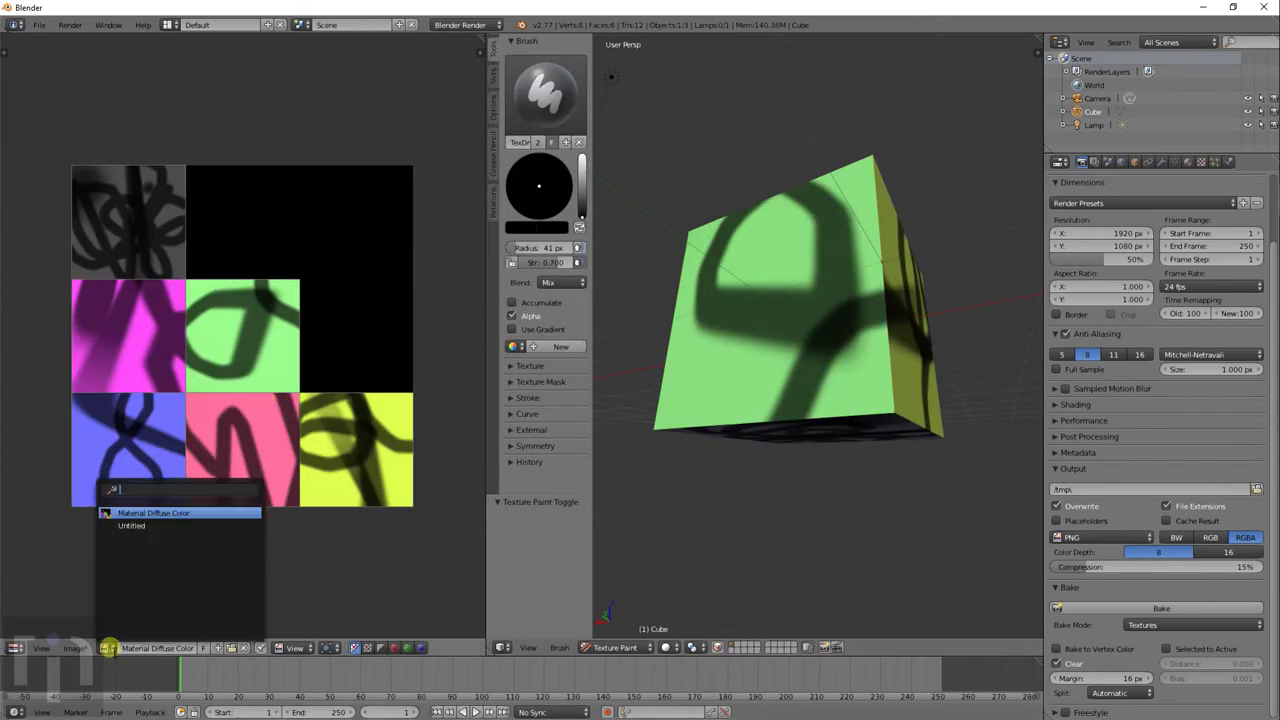
pyautogui.click(124, 533)
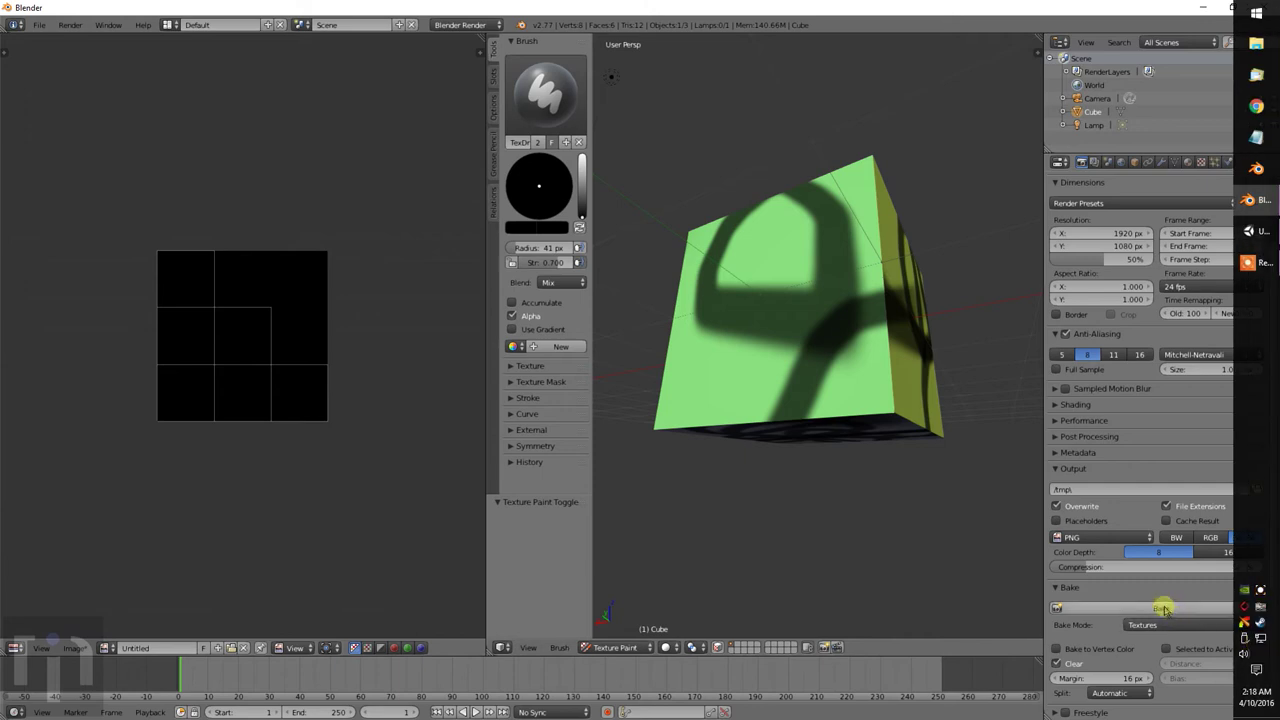
pyautogui.click(1163, 608)
pyautogui.click(243, 648)
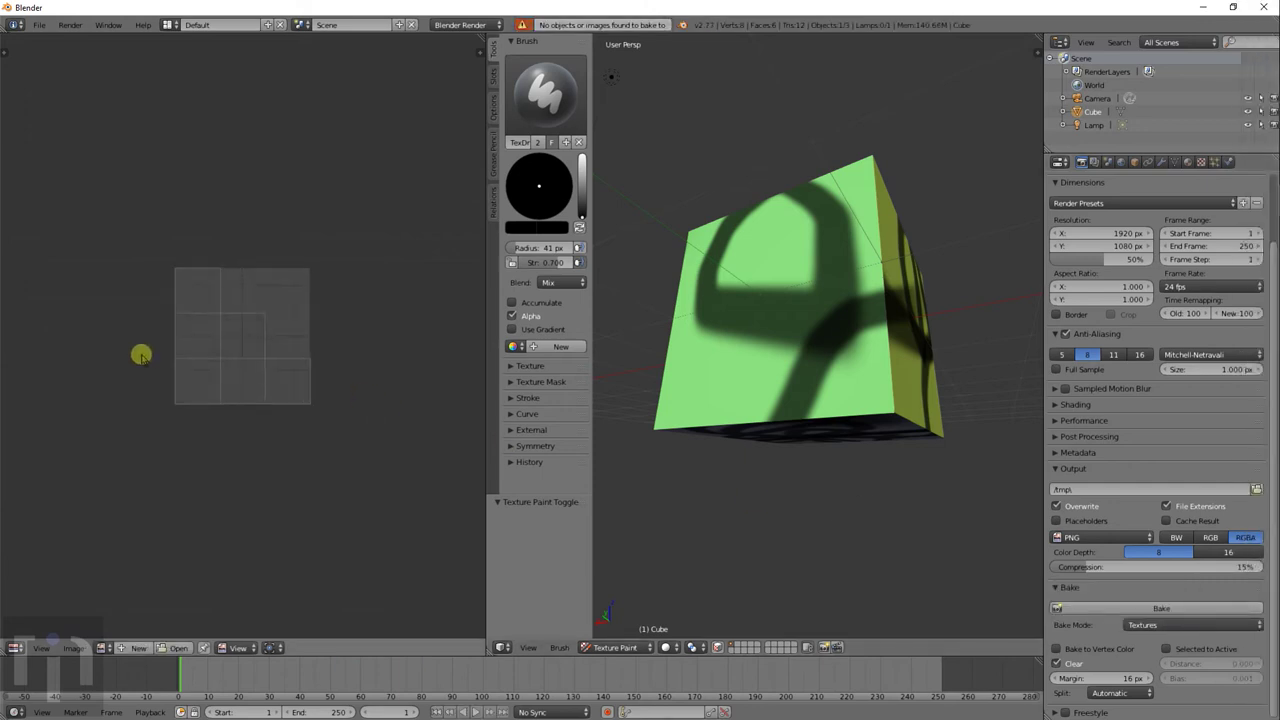
# - Reload the black Untitled image in the image editor
pyautogui.scroll(4, 141, 356)
pyautogui.click(107, 648)
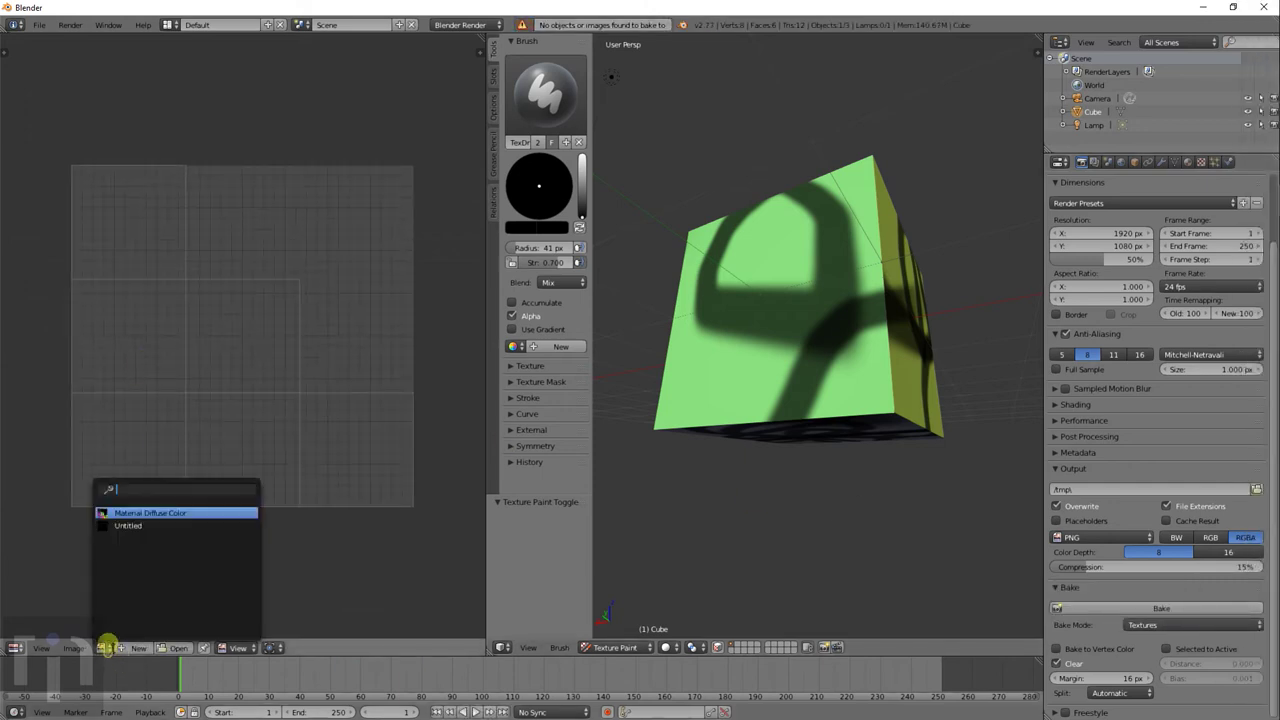
pyautogui.click(128, 526)
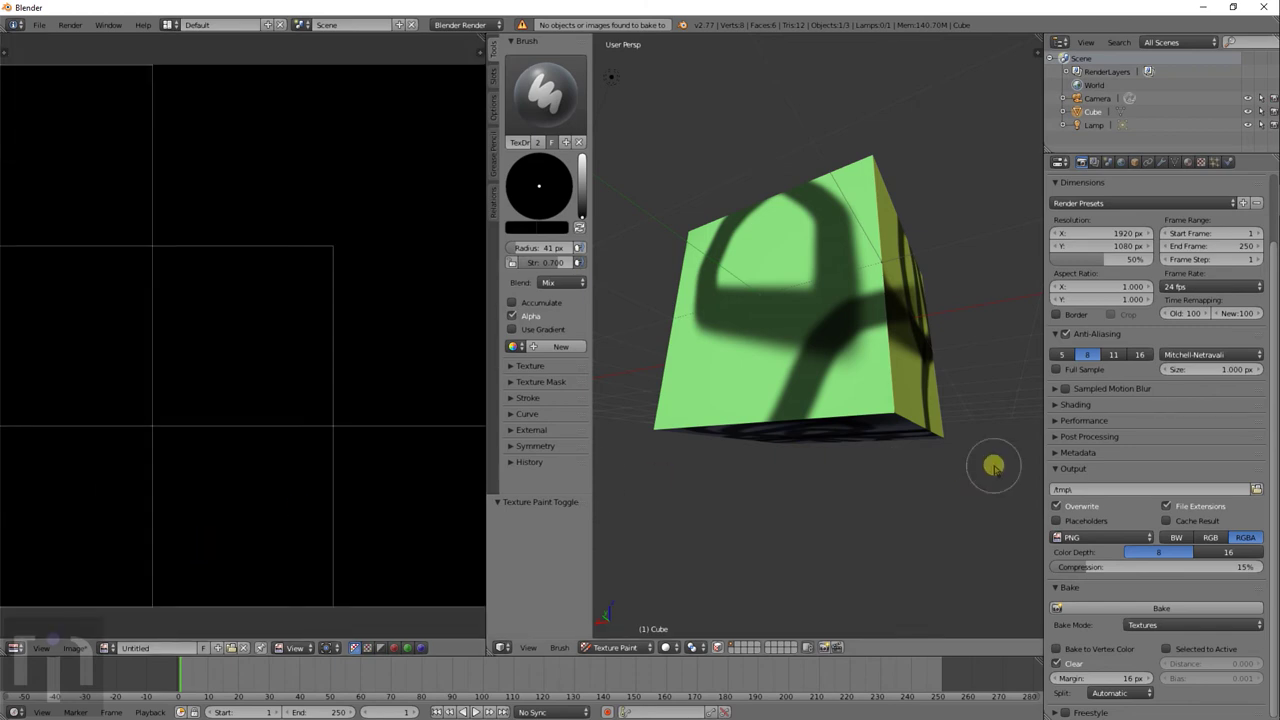
pyautogui.scroll(-4, 271, 437)
# - Enter Edit Mode, assign the Untitled image to the UV layout, and bake the painted colours into it
pyautogui.press('Tab')
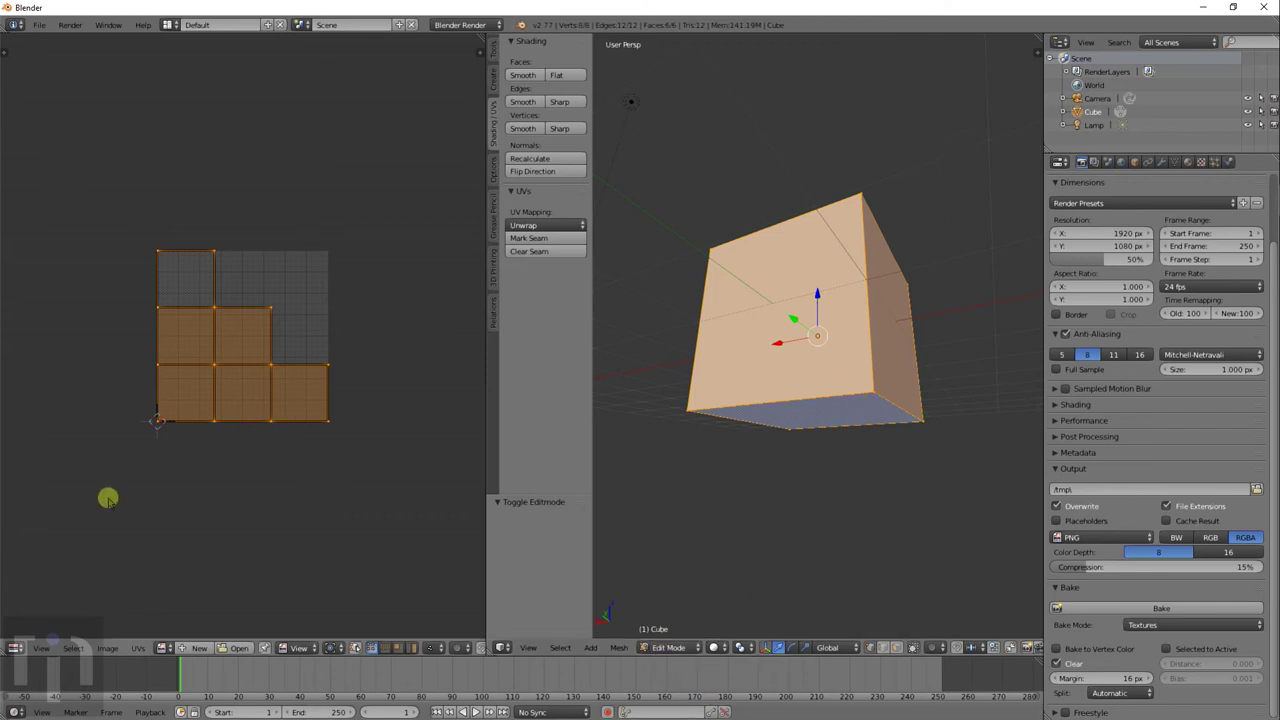
pyautogui.scroll(2, 155, 457)
pyautogui.click(172, 650)
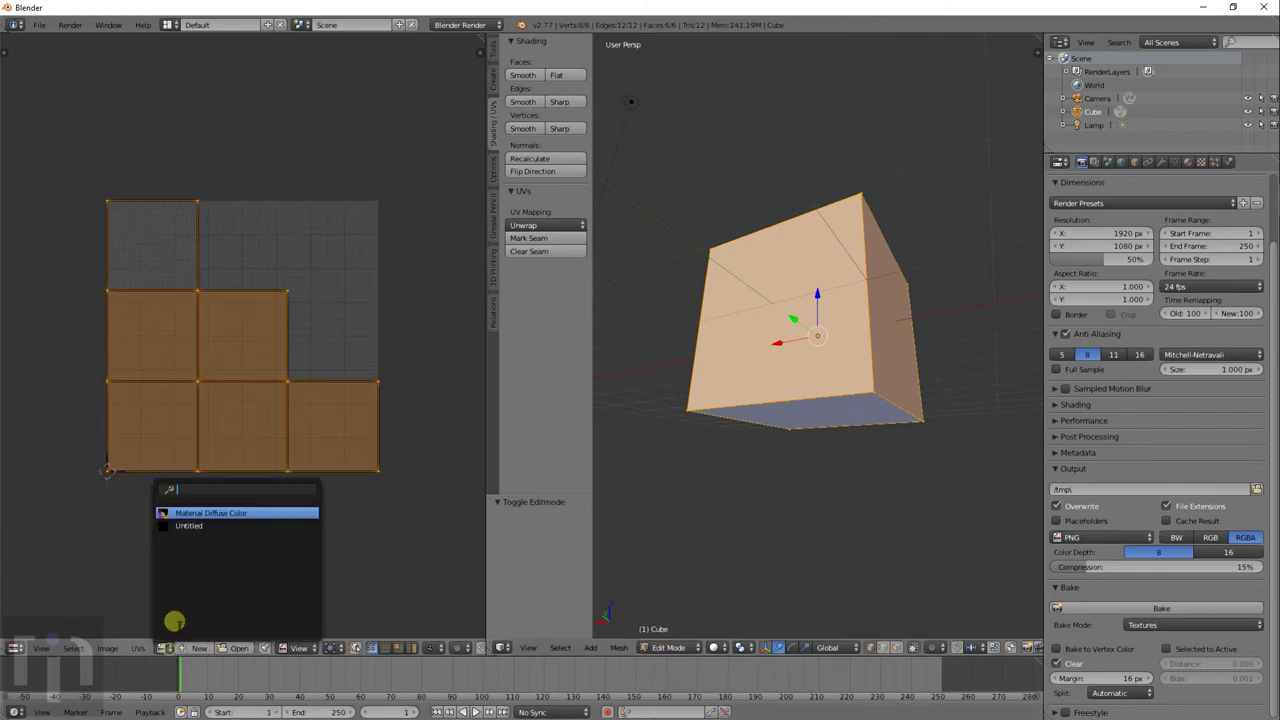
pyautogui.click(200, 526)
pyautogui.scroll(-2, 244, 455)
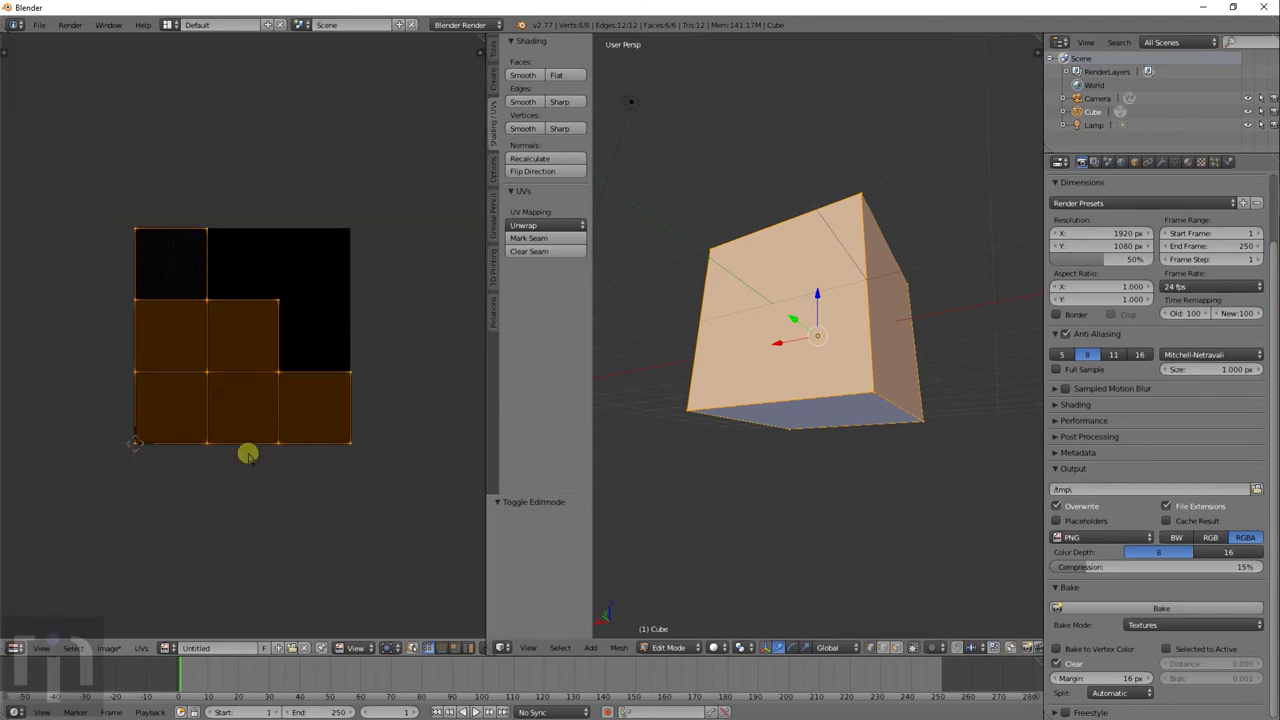
pyautogui.click(1160, 609)
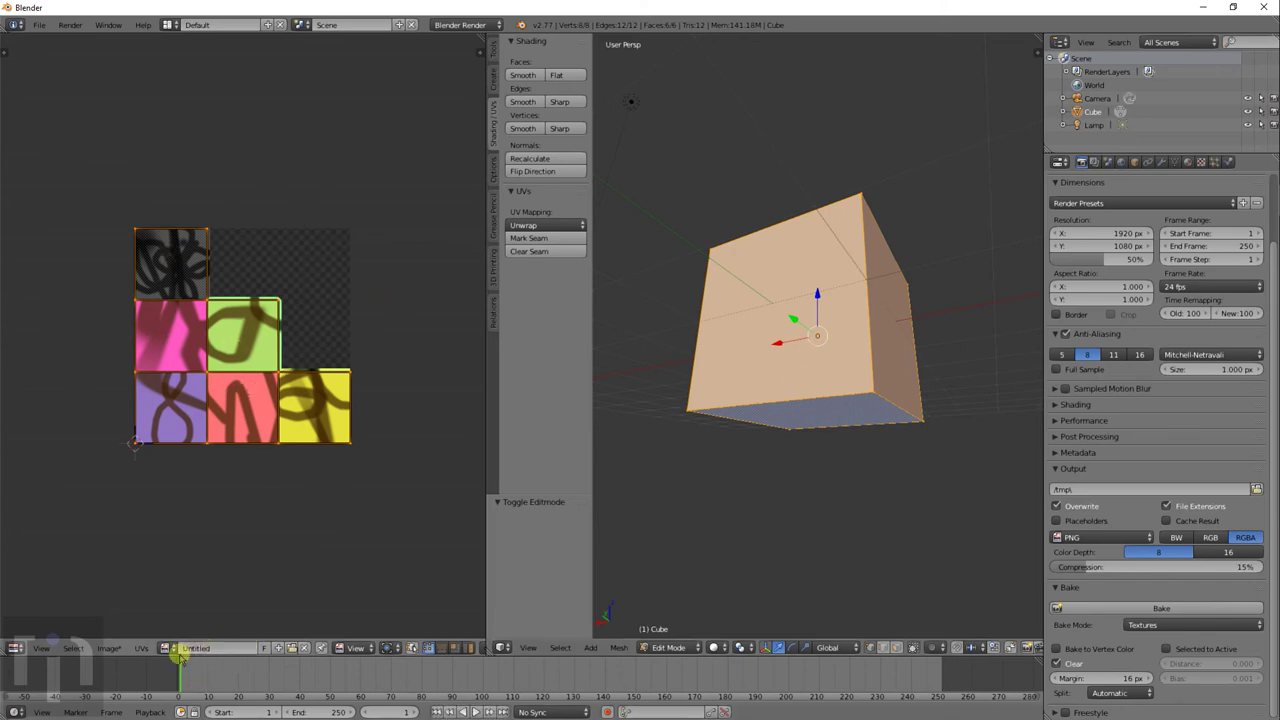
# - Save the baked colour texture as MainTexture.png in the G:\Tutorials folder
pyautogui.click(110, 648)
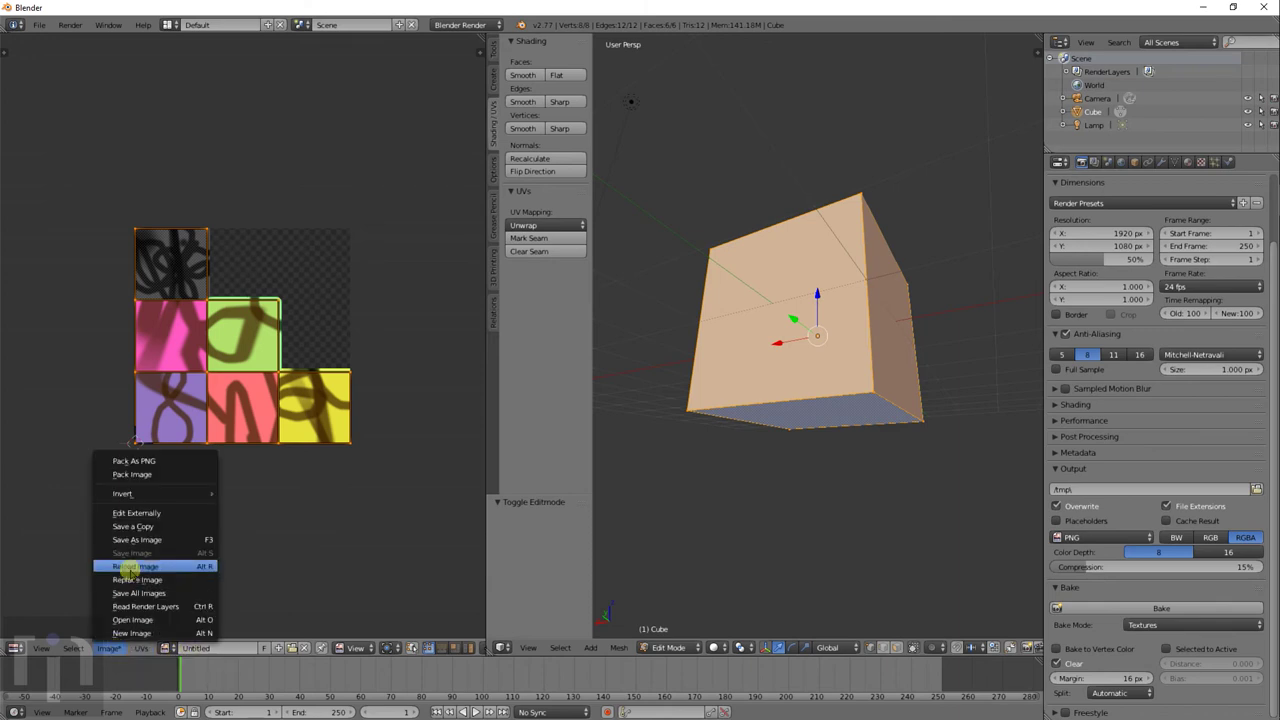
pyautogui.click(160, 539)
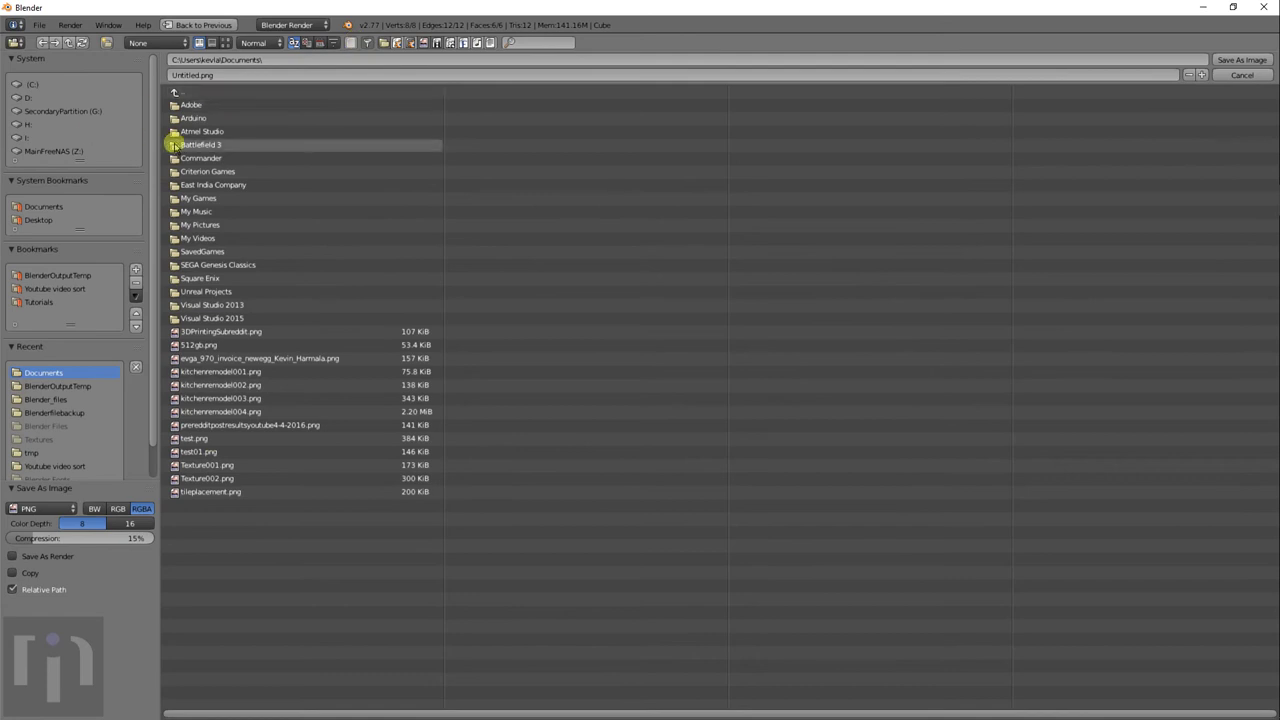
pyautogui.click(40, 301)
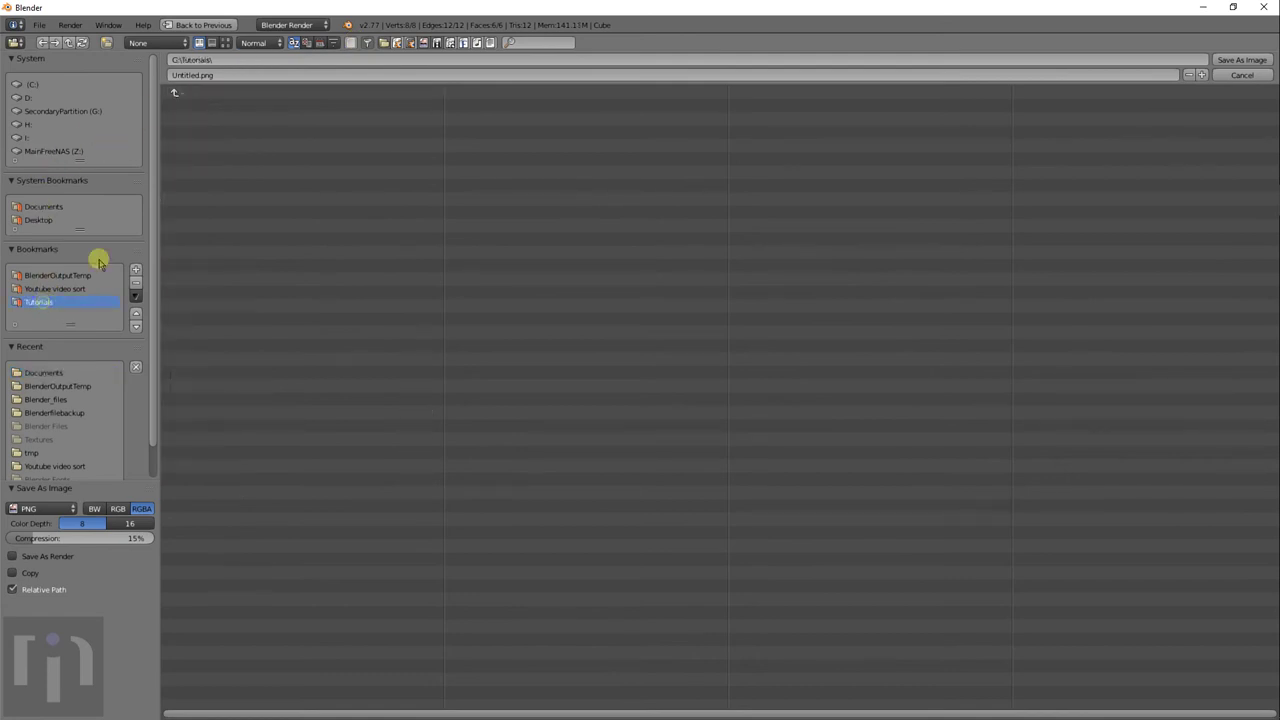
pyautogui.click(217, 76)
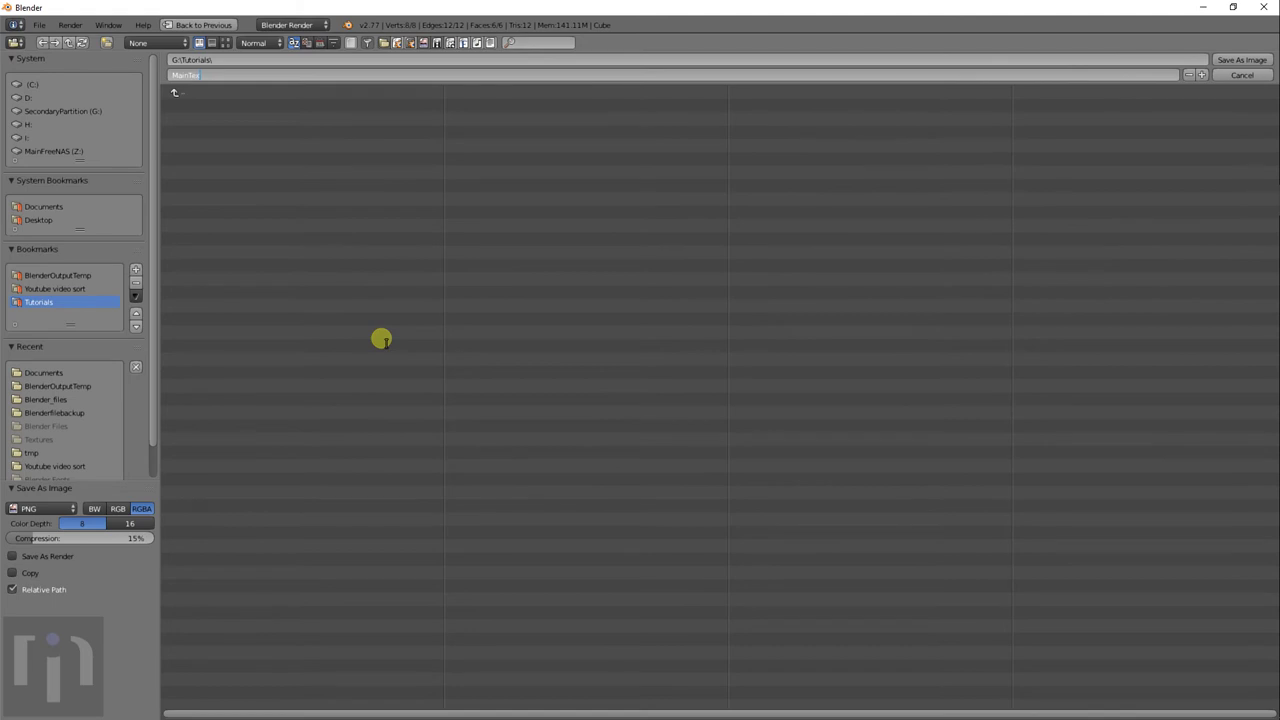
pyautogui.press('Return')
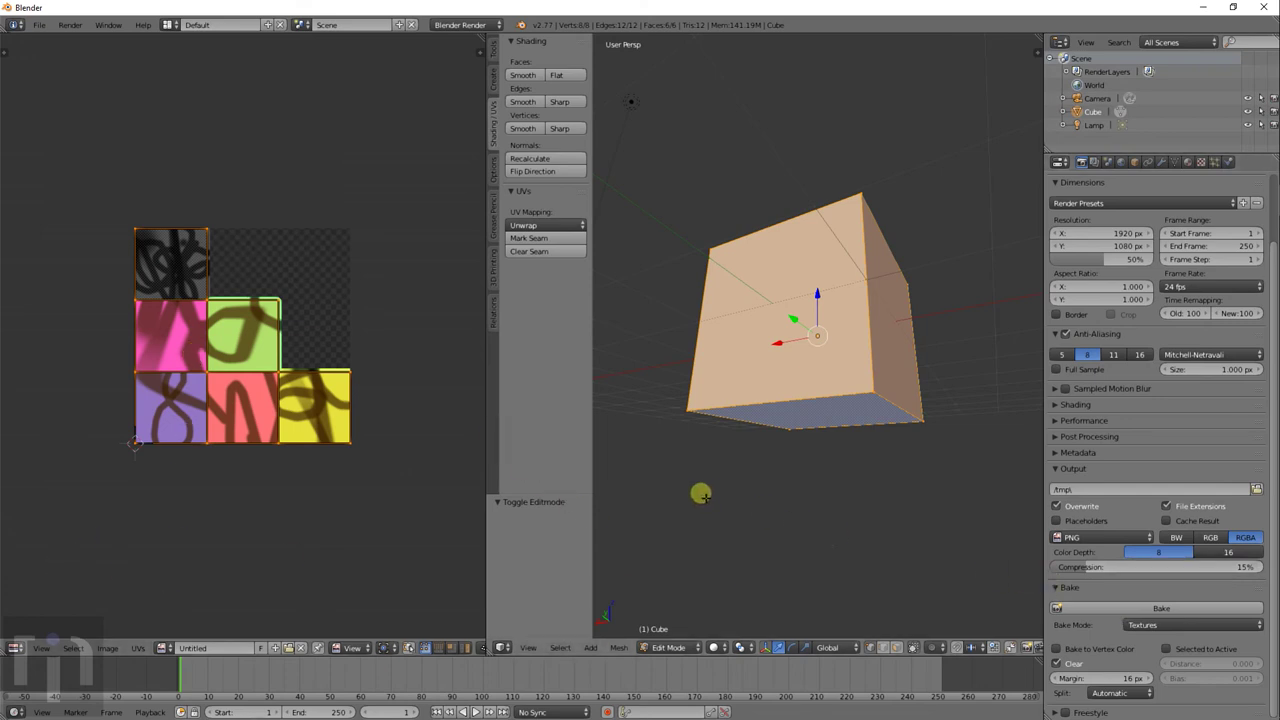
# - Switch Bake Mode to Normals and bake a normal map of the cube into the image
pyautogui.click(1166, 628)
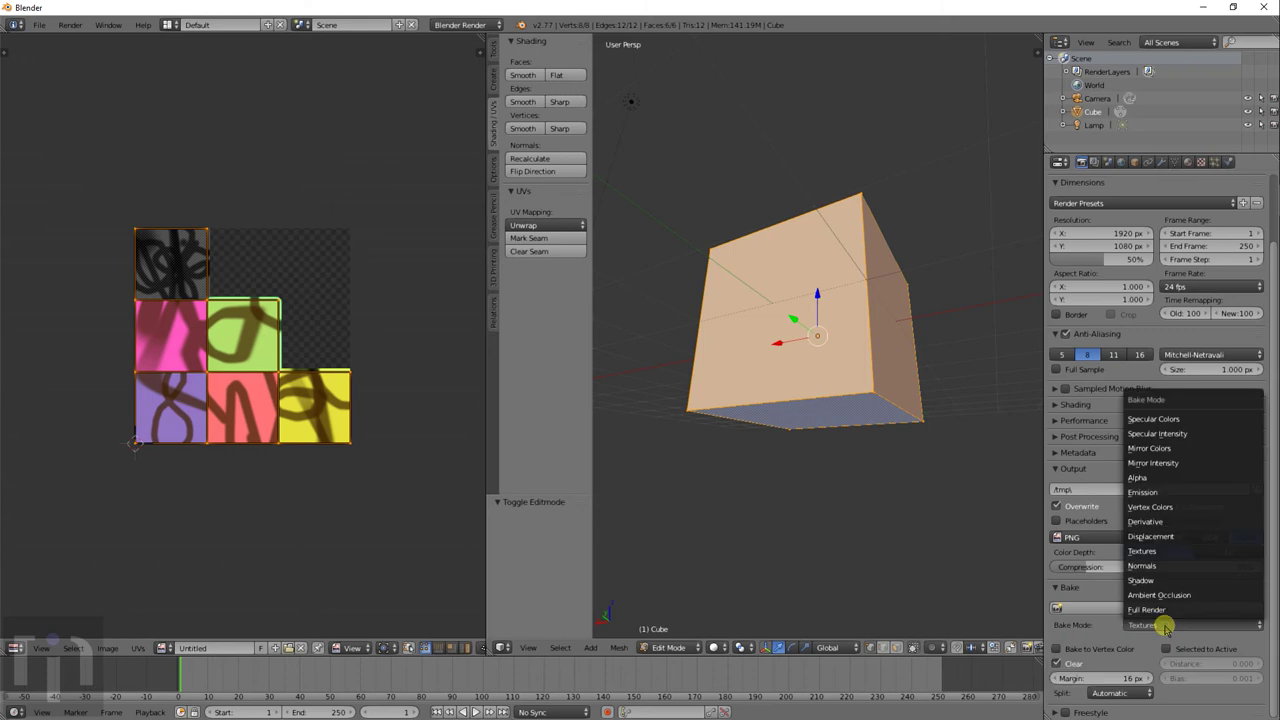
pyautogui.click(1148, 565)
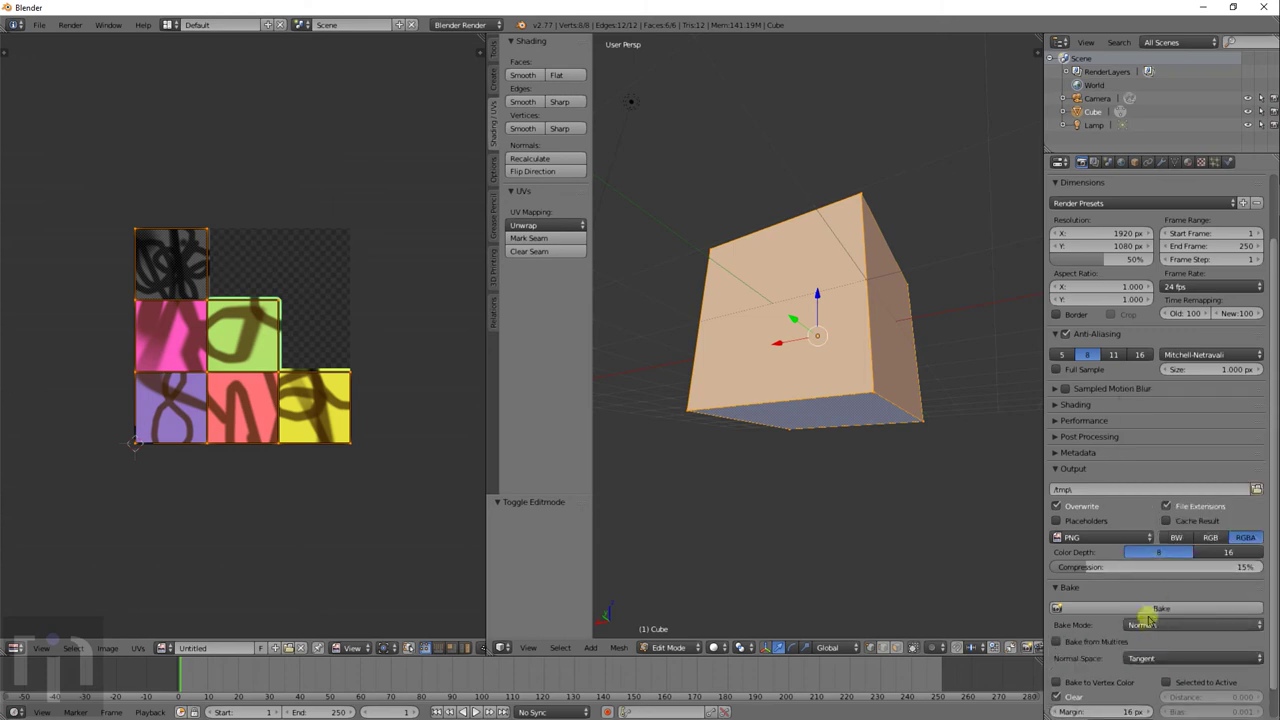
pyautogui.click(1150, 609)
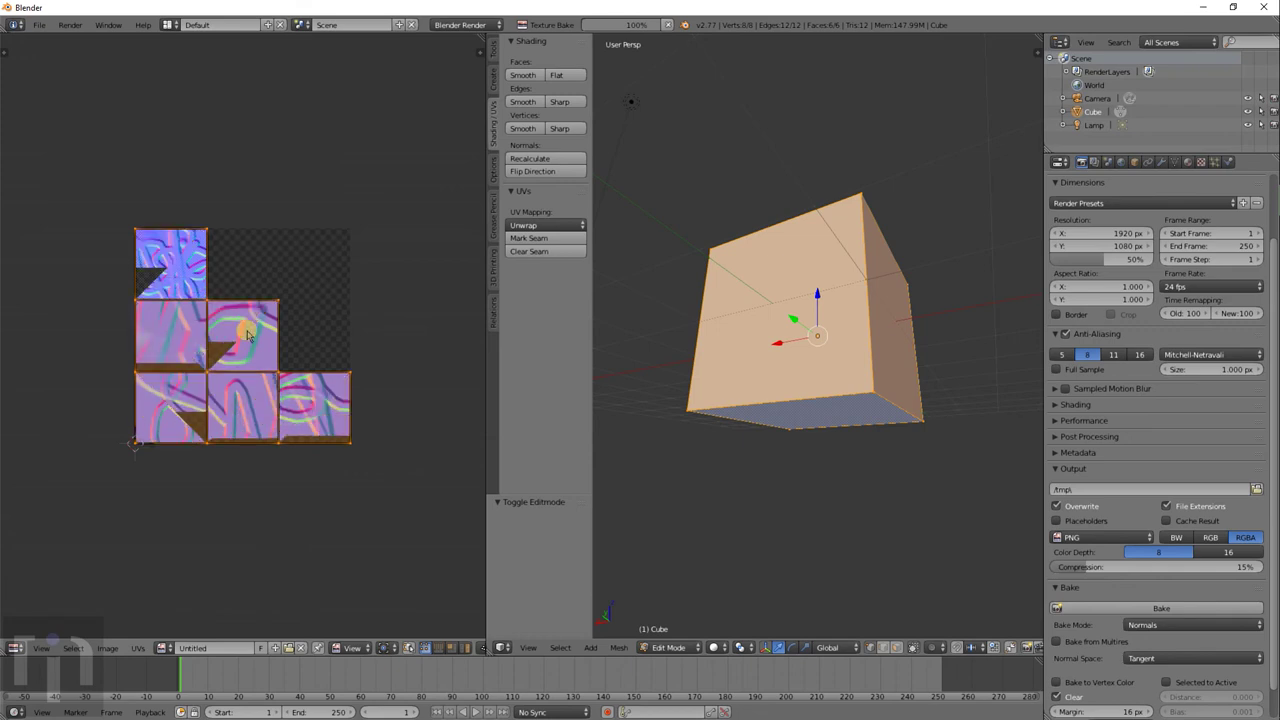
# - Save the normal map as MainTextureNormals.png in G:\Tutorials
pyautogui.click(112, 649)
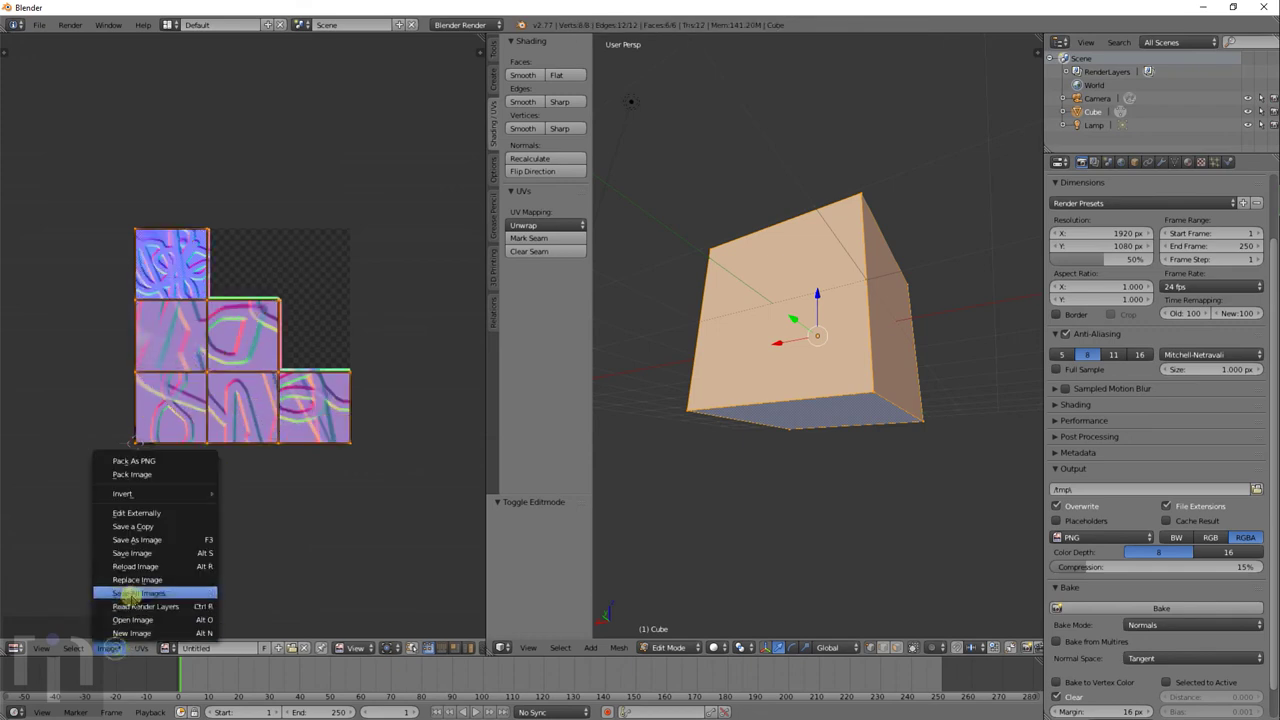
pyautogui.click(145, 553)
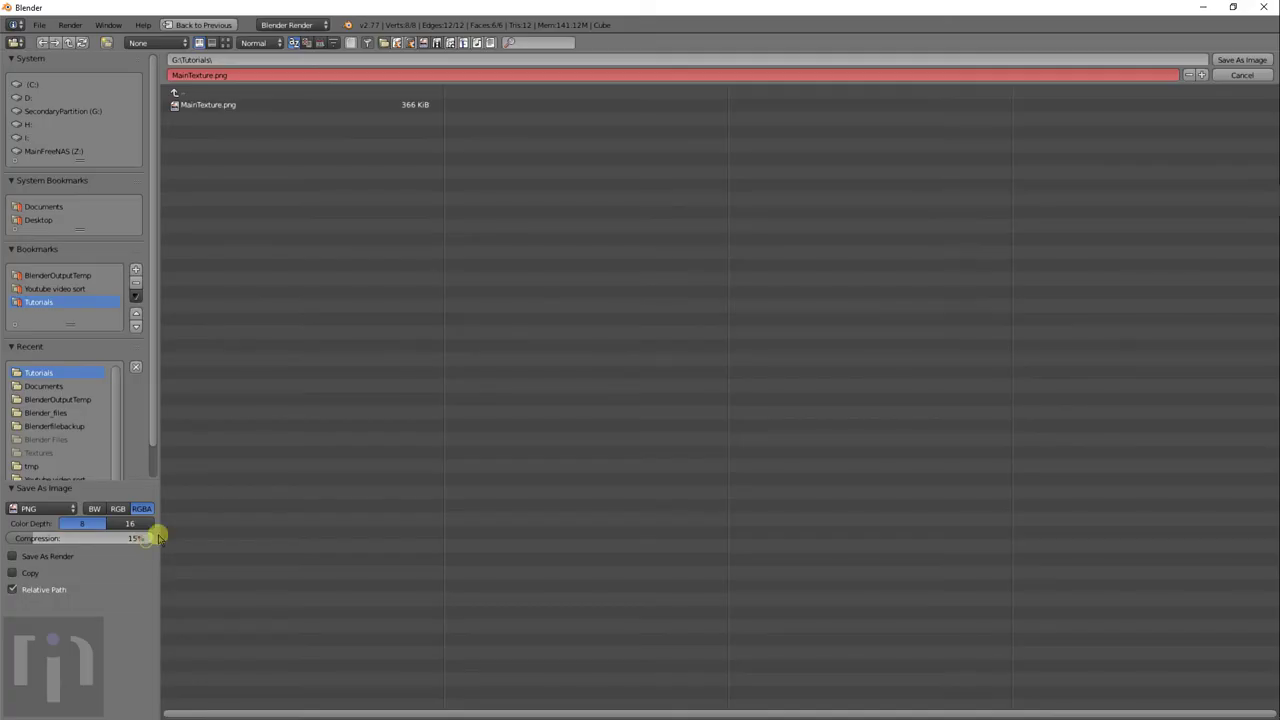
pyautogui.click(218, 76)
pyautogui.press('Return')
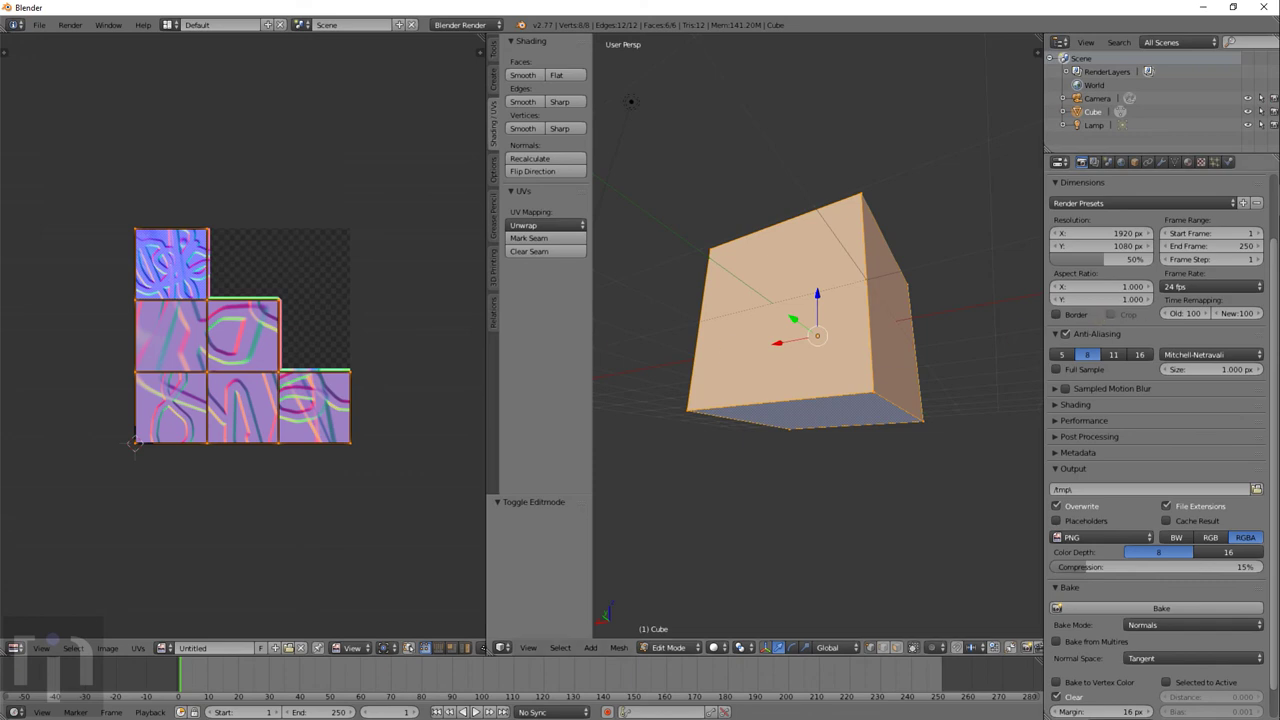
pyautogui.moveTo(1276, 240)
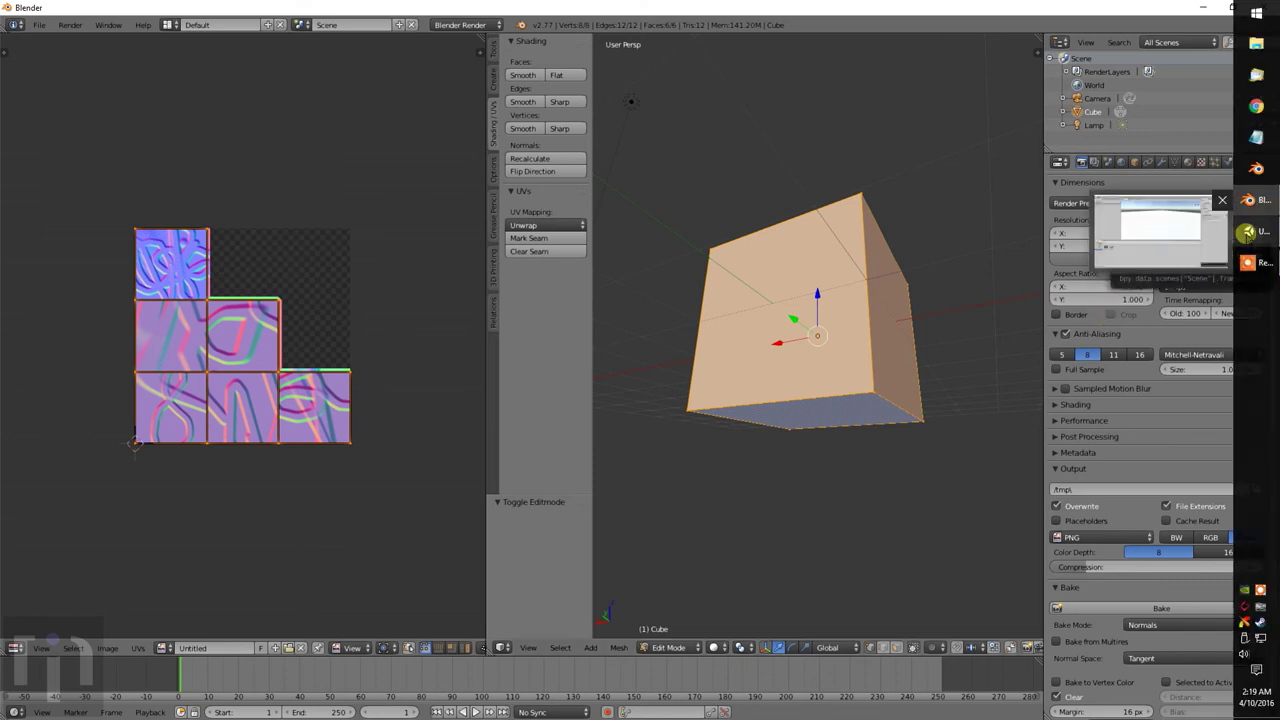
pyautogui.click(1247, 233)
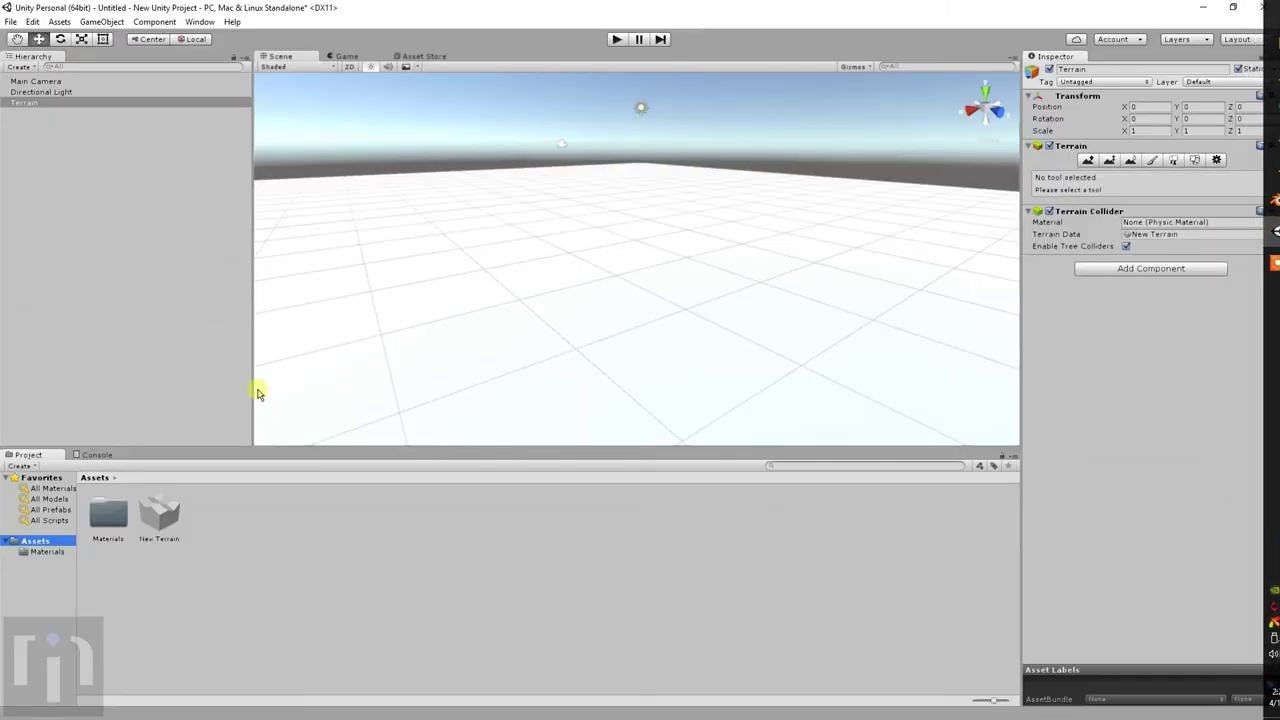
pyautogui.click(19, 66)
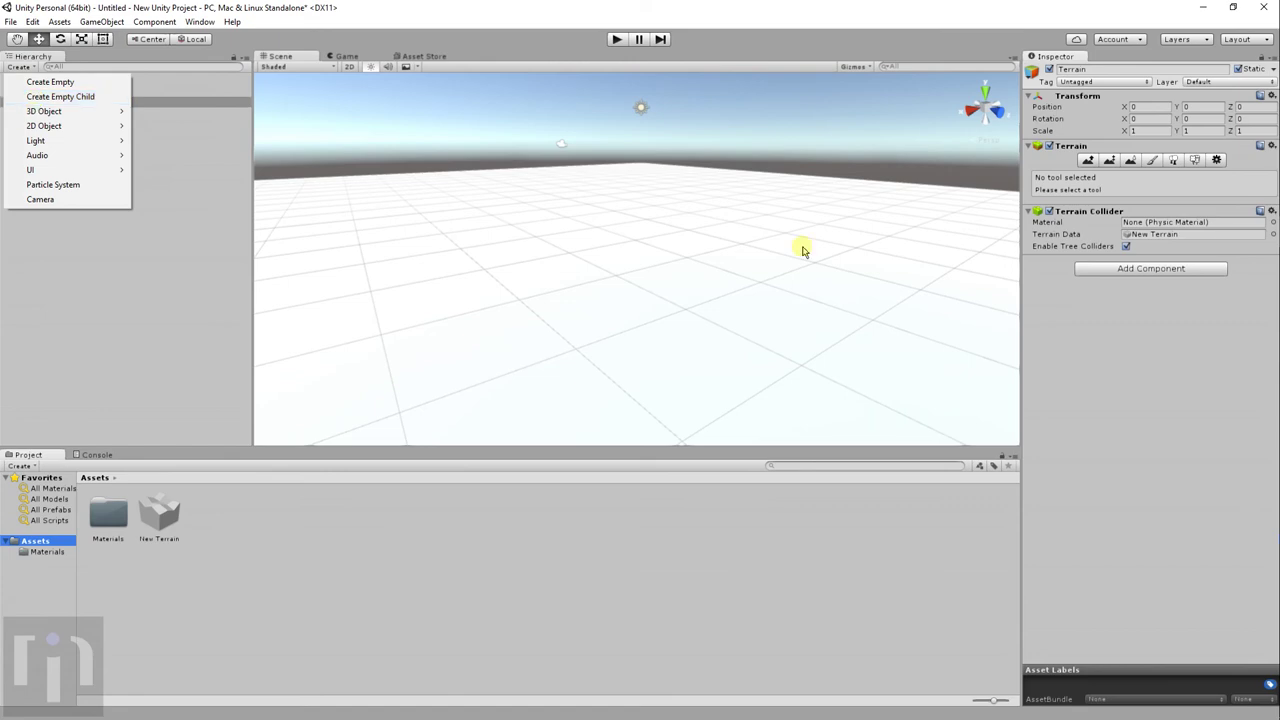
pyautogui.moveTo(1273, 233)
pyautogui.click(1258, 200)
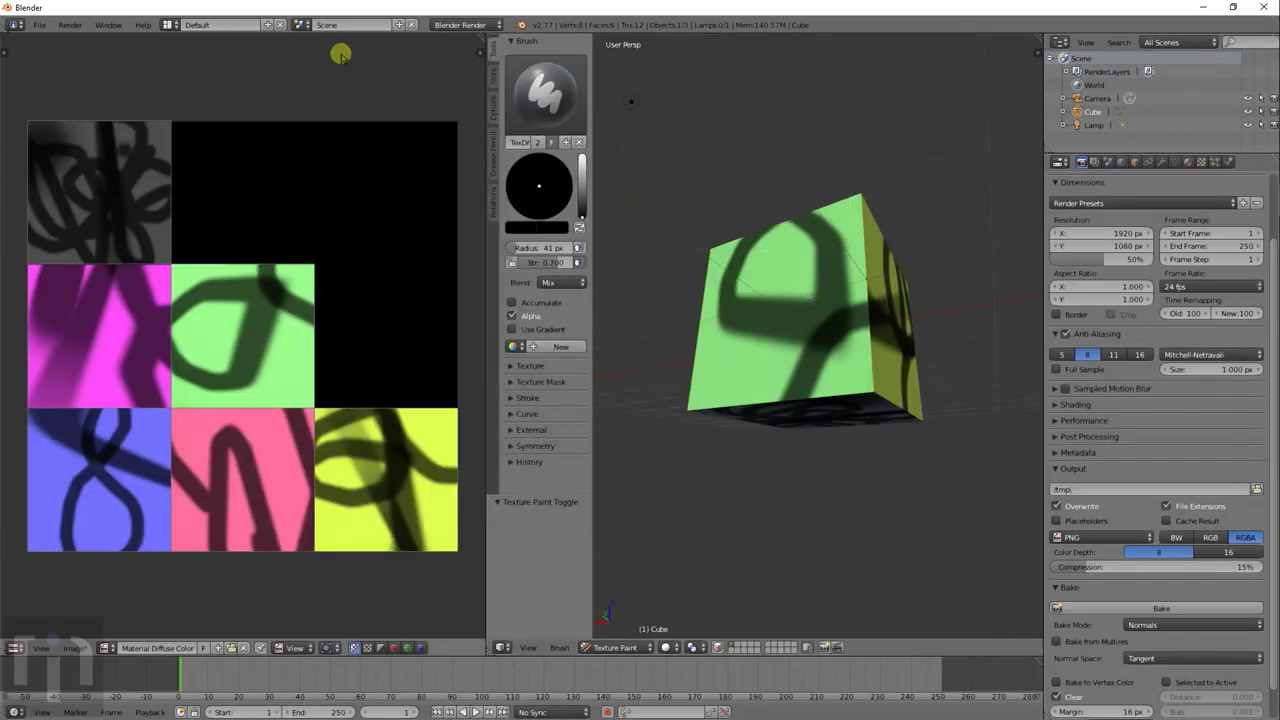
# - Save the project as cubetutorialtexturemap.blend in G:\Tutorials
pyautogui.click(40, 24)
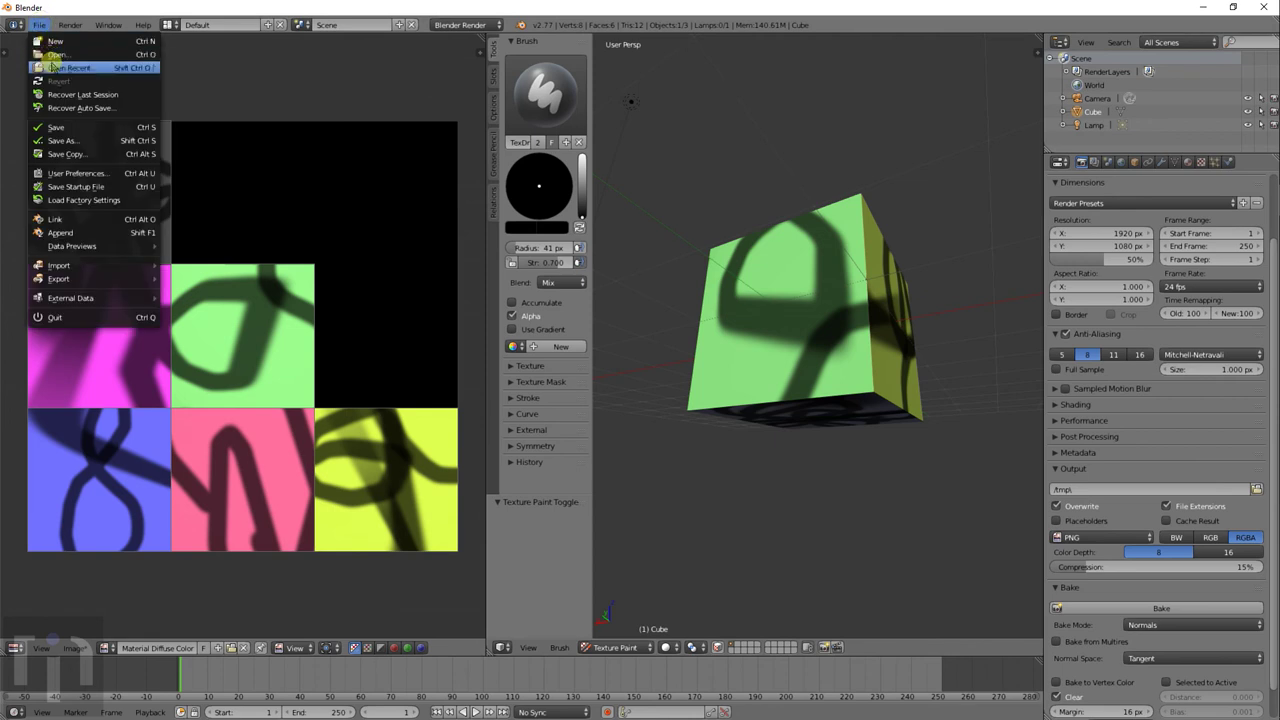
pyautogui.click(63, 130)
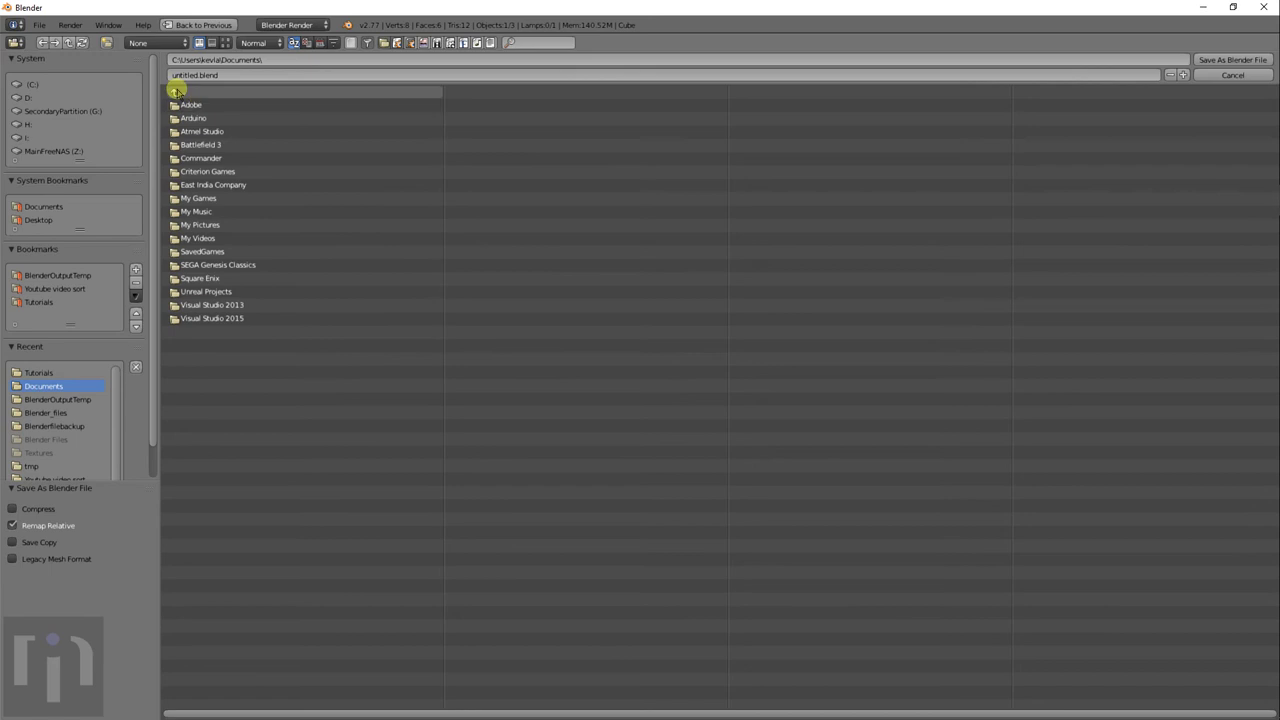
pyautogui.click(33, 305)
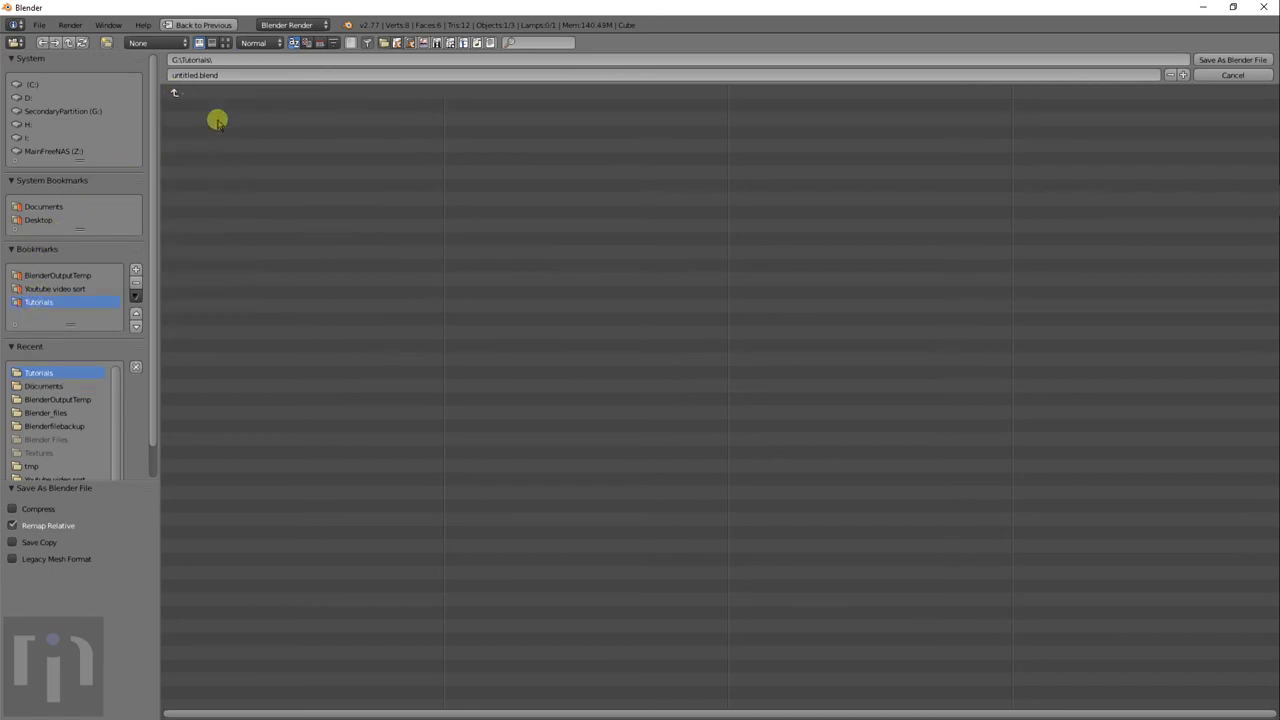
pyautogui.click(214, 75)
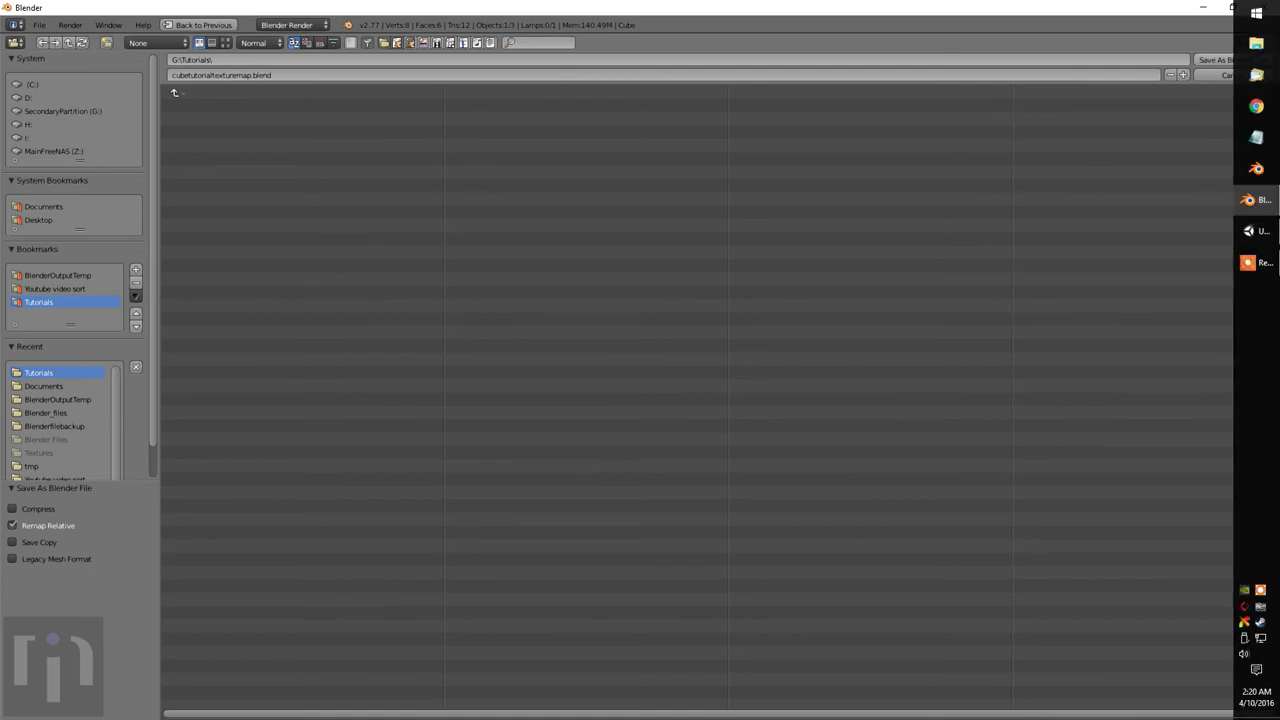
pyautogui.click(1210, 60)
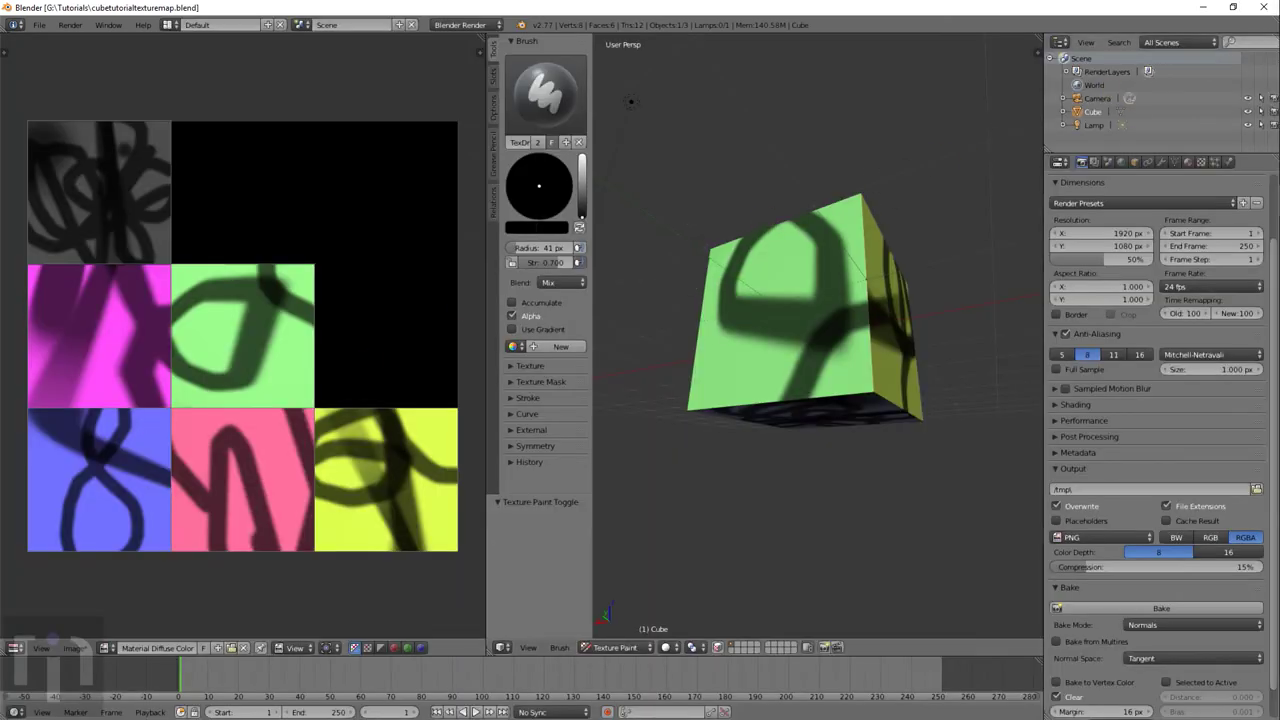
# - Open a File Explorer window on the G:\Tutorials folder beside Unity
pyautogui.click(1262, 50)
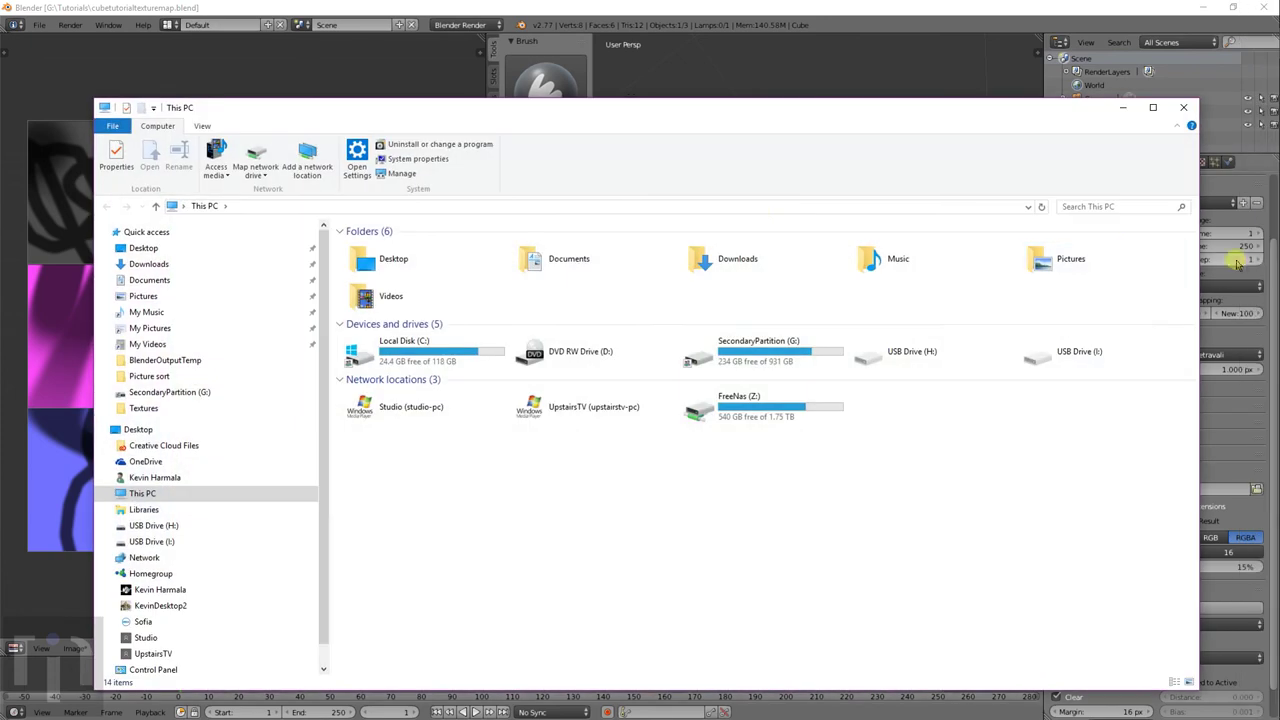
pyautogui.click(1256, 234)
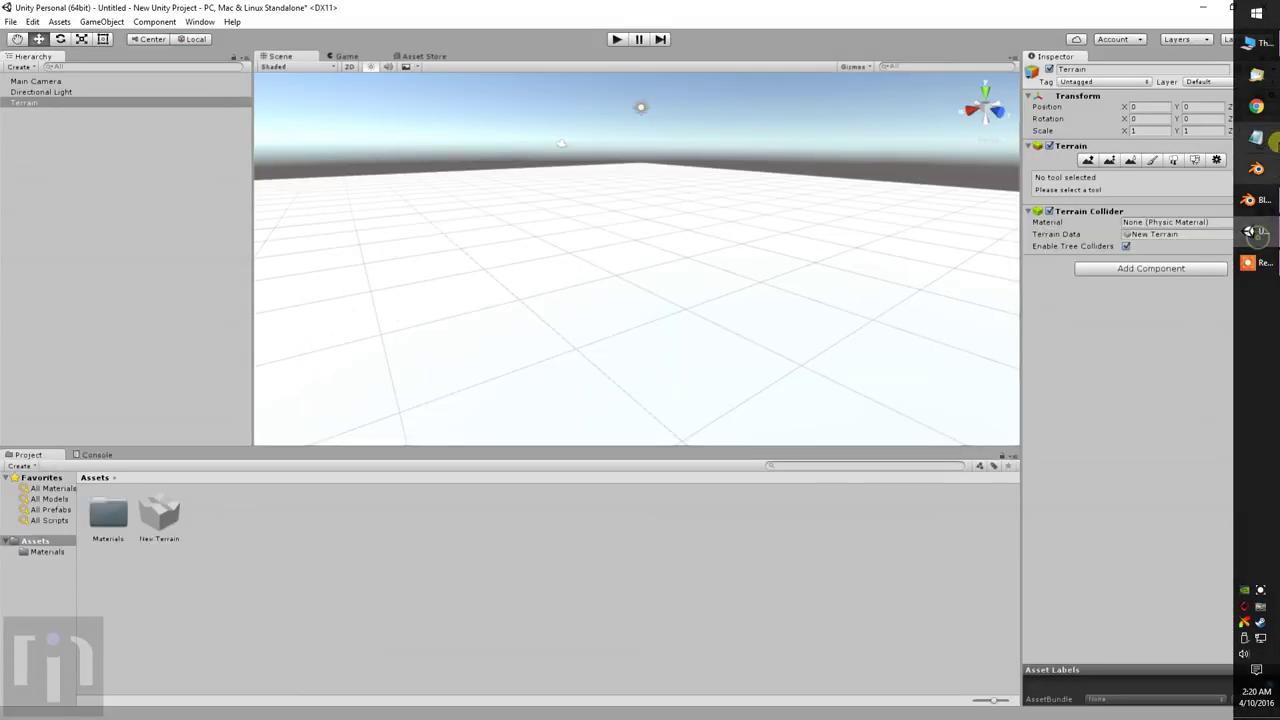
pyautogui.click(1262, 73)
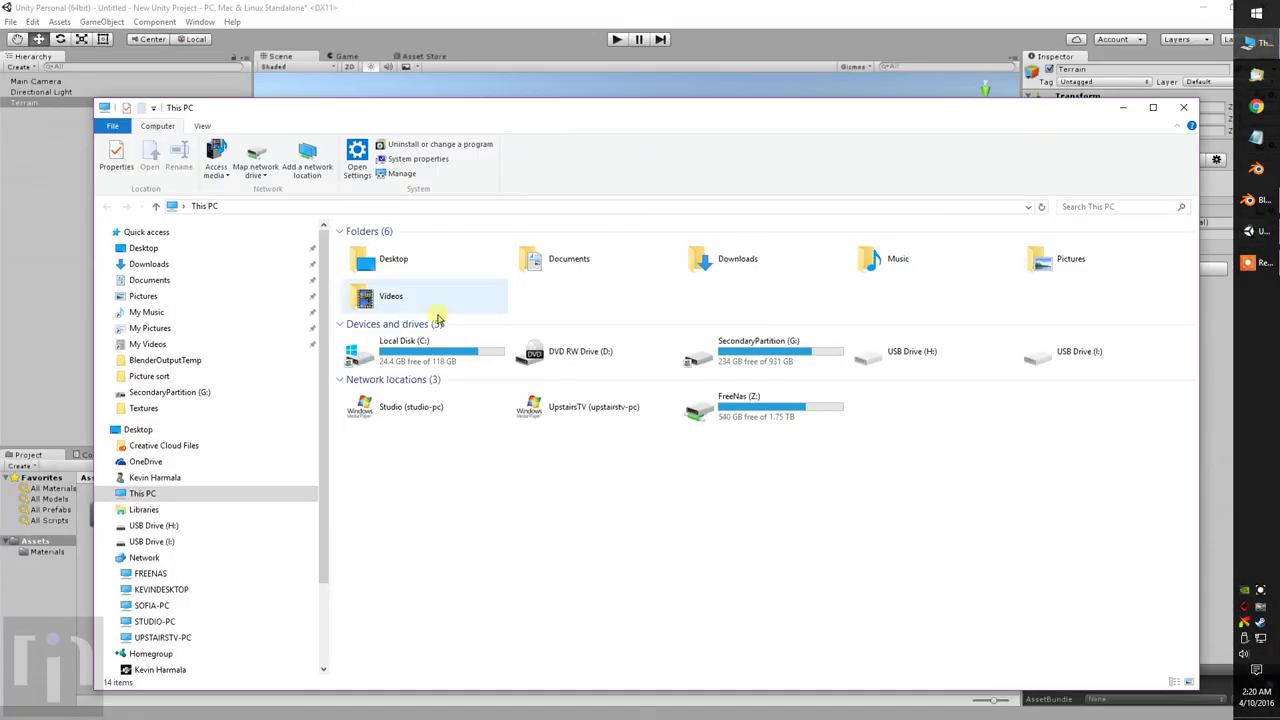
pyautogui.scroll(-3, 165, 560)
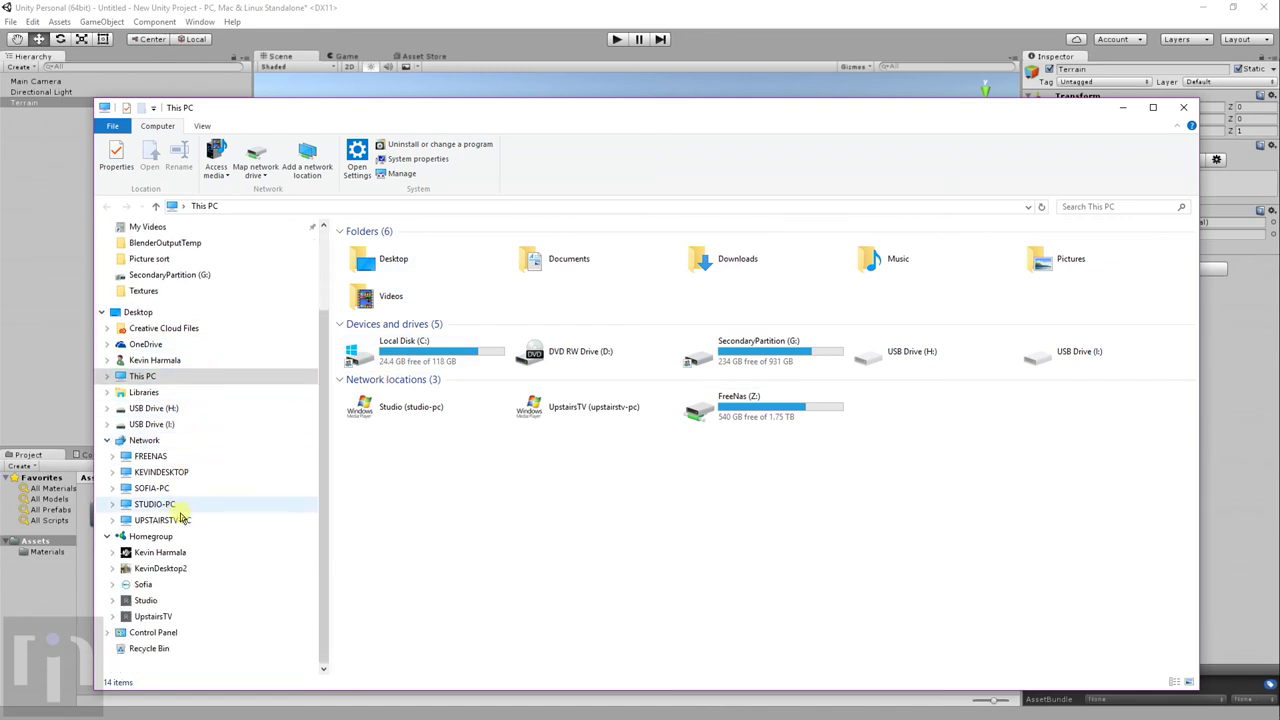
pyautogui.doubleClick(752, 352)
pyautogui.scroll(-10, 385, 477)
pyautogui.doubleClick(375, 414)
# - Drag cubetutorialtexturemap.blend, MainTexture.png and MainTextureNormals.png into Unity's Assets folder
pyautogui.moveTo(365, 108); pyautogui.dragTo(737, 120)
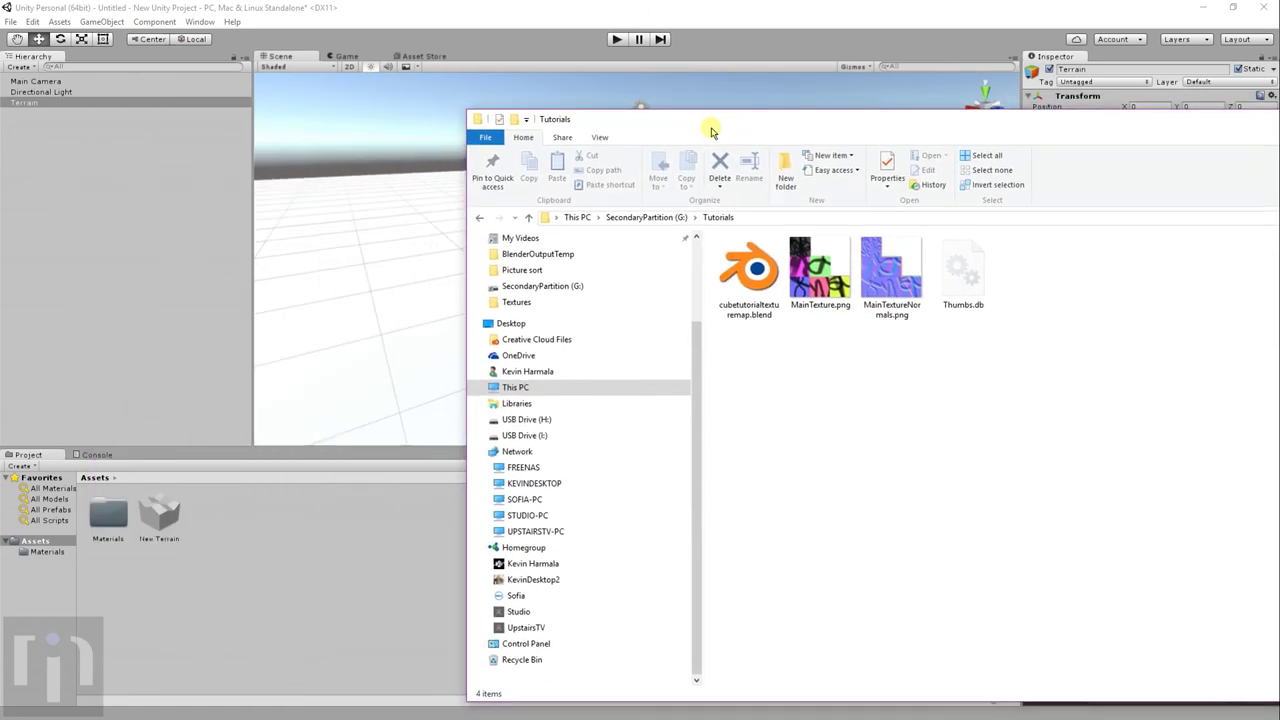
pyautogui.click(888, 280)
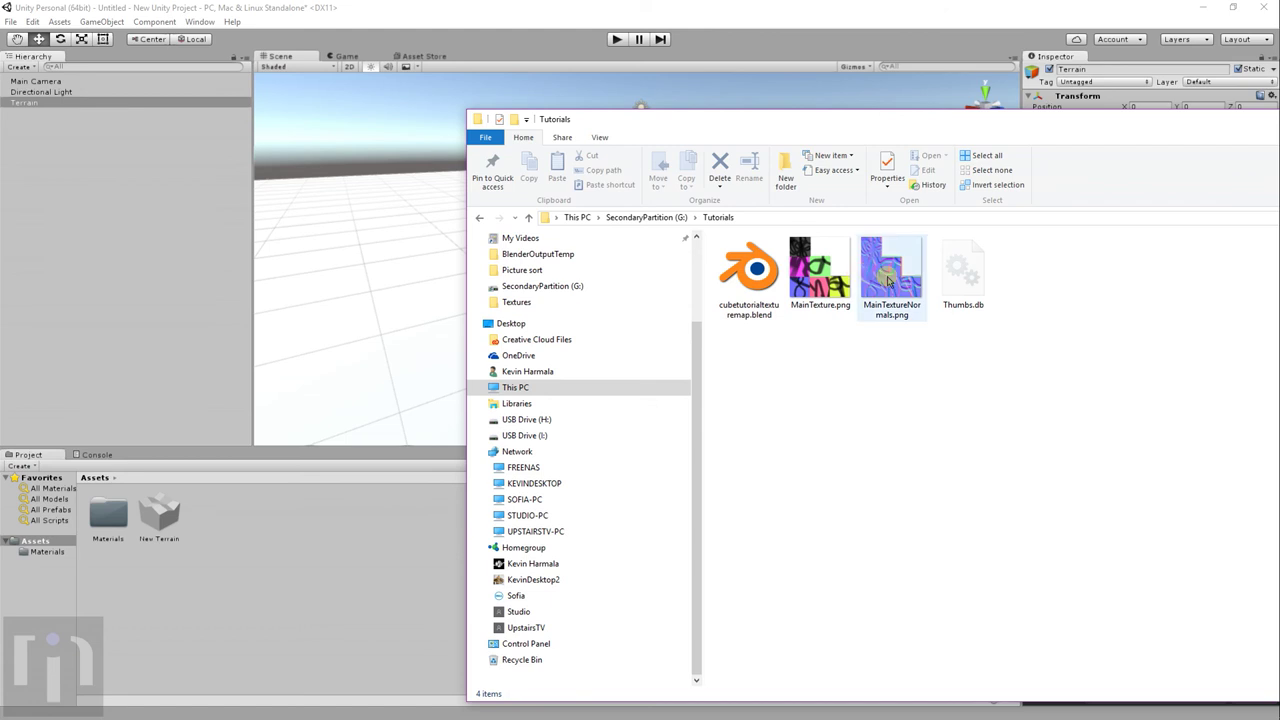
pyautogui.click(772, 282)
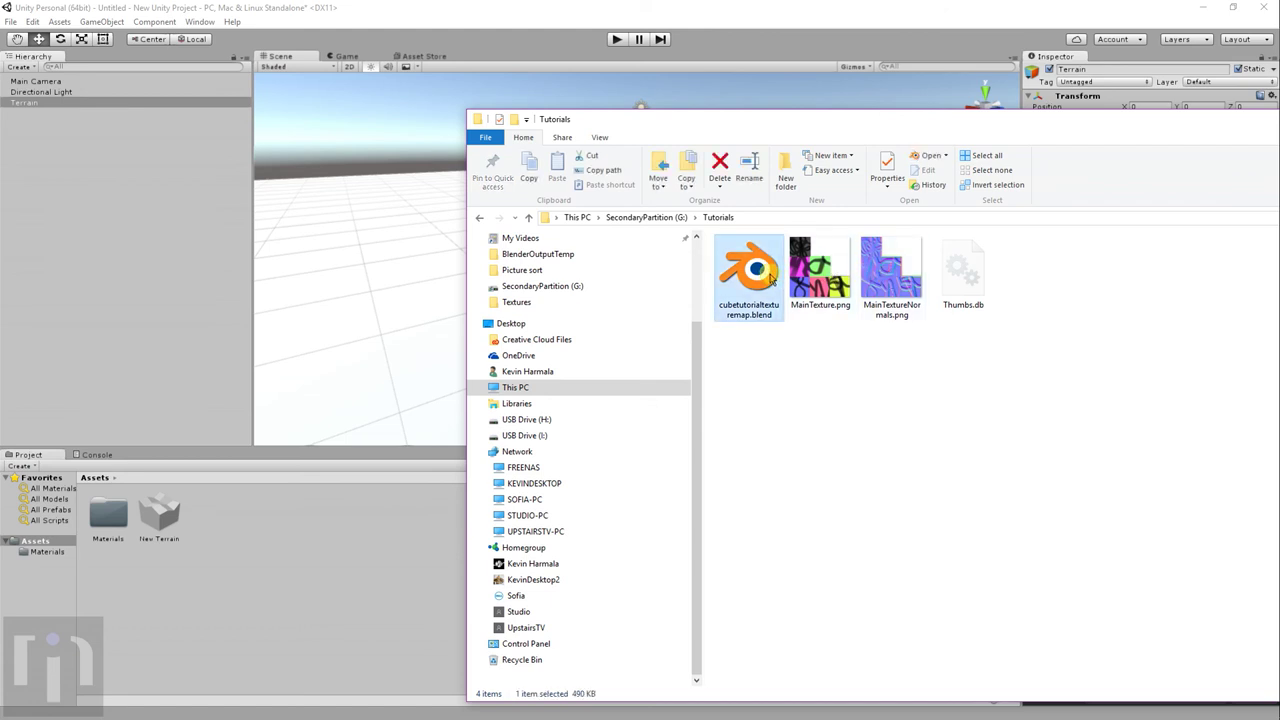
pyautogui.moveTo(772, 280); pyautogui.dragTo(427, 477)
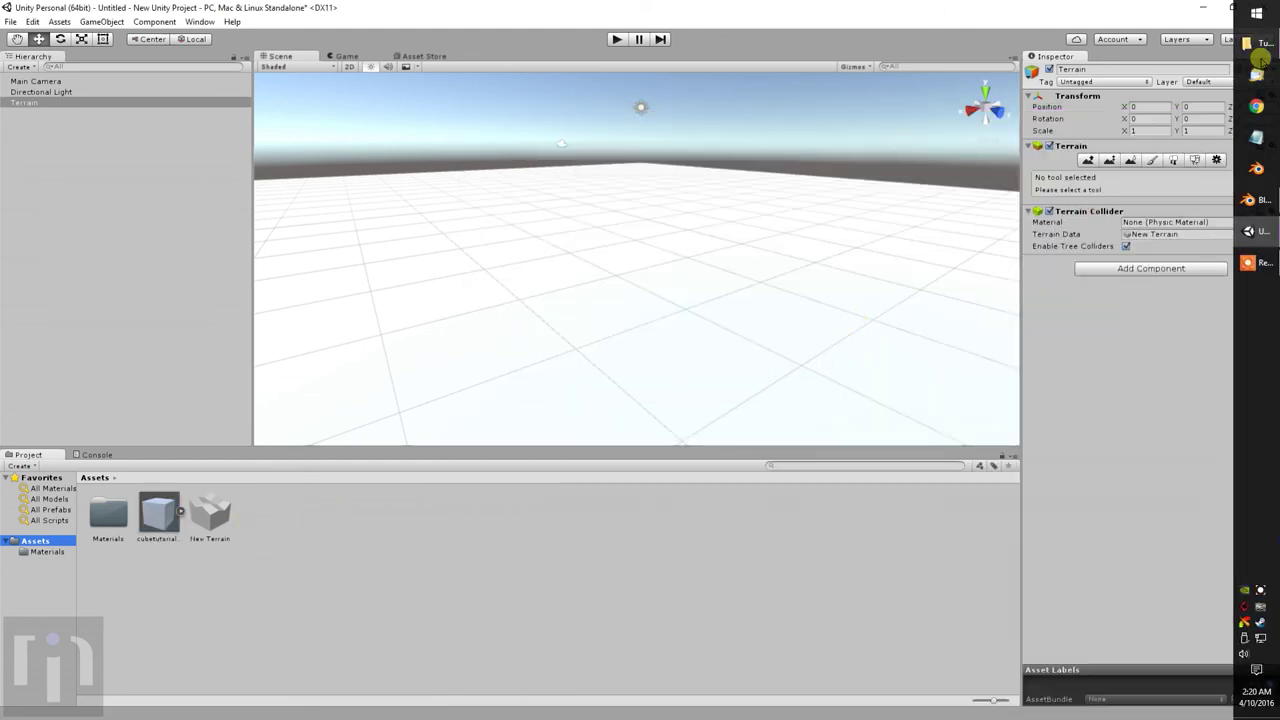
pyautogui.click(1264, 45)
pyautogui.moveTo(900, 362); pyautogui.dragTo(329, 521)
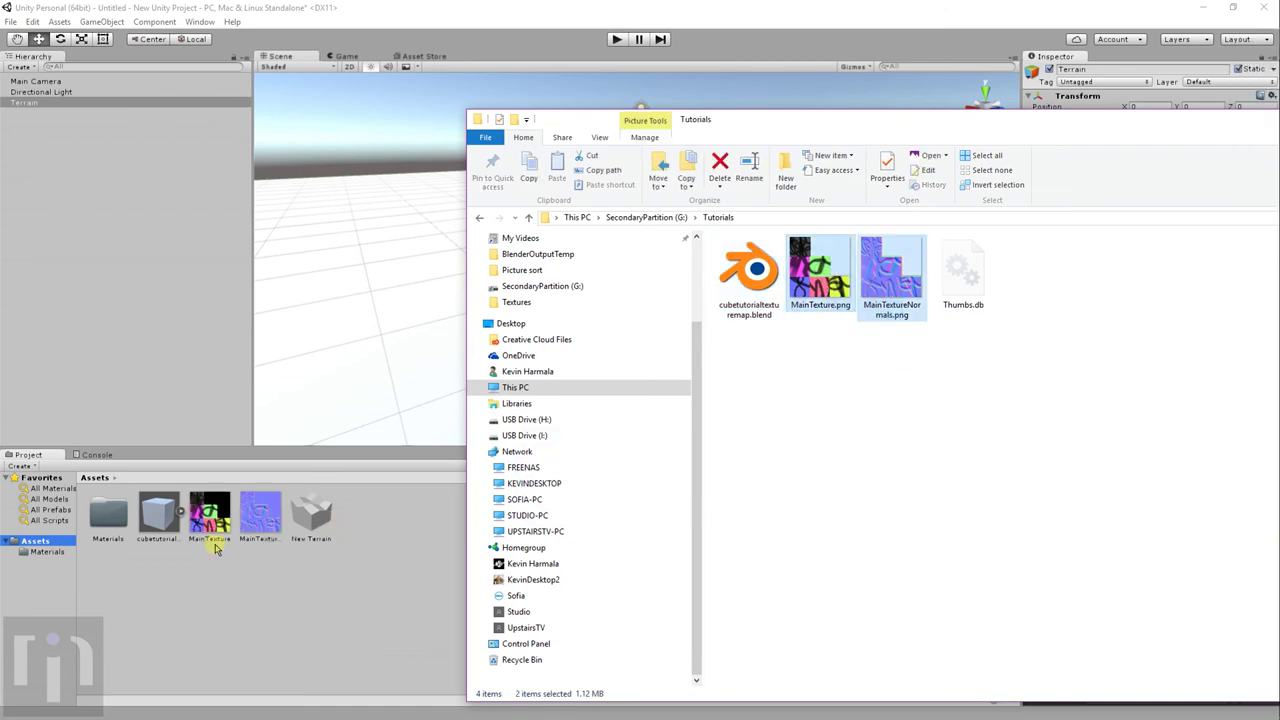
pyautogui.click(363, 531)
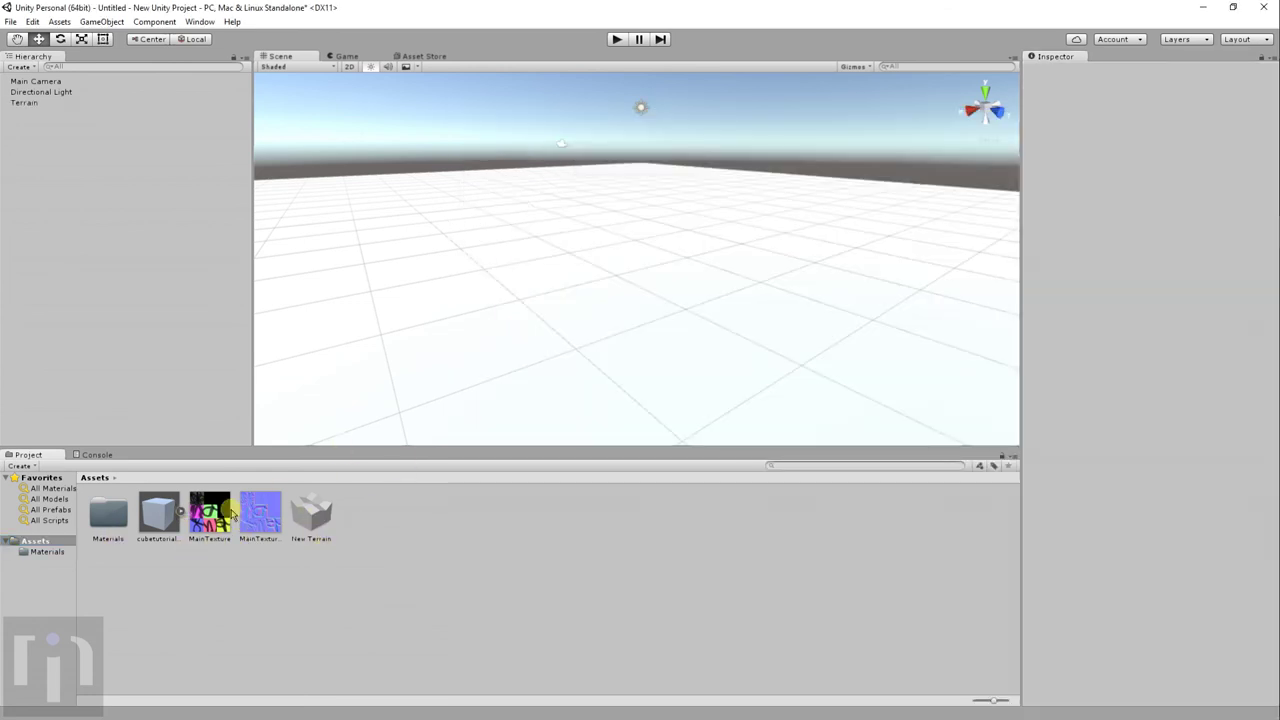
# - Place the imported cube model into the scene and zoom in on it
pyautogui.moveTo(167, 514); pyautogui.dragTo(566, 297)
pyautogui.scroll(-5, 613, 245)
pyautogui.moveTo(608, 169); pyautogui.dragTo(610, 348, button='right')
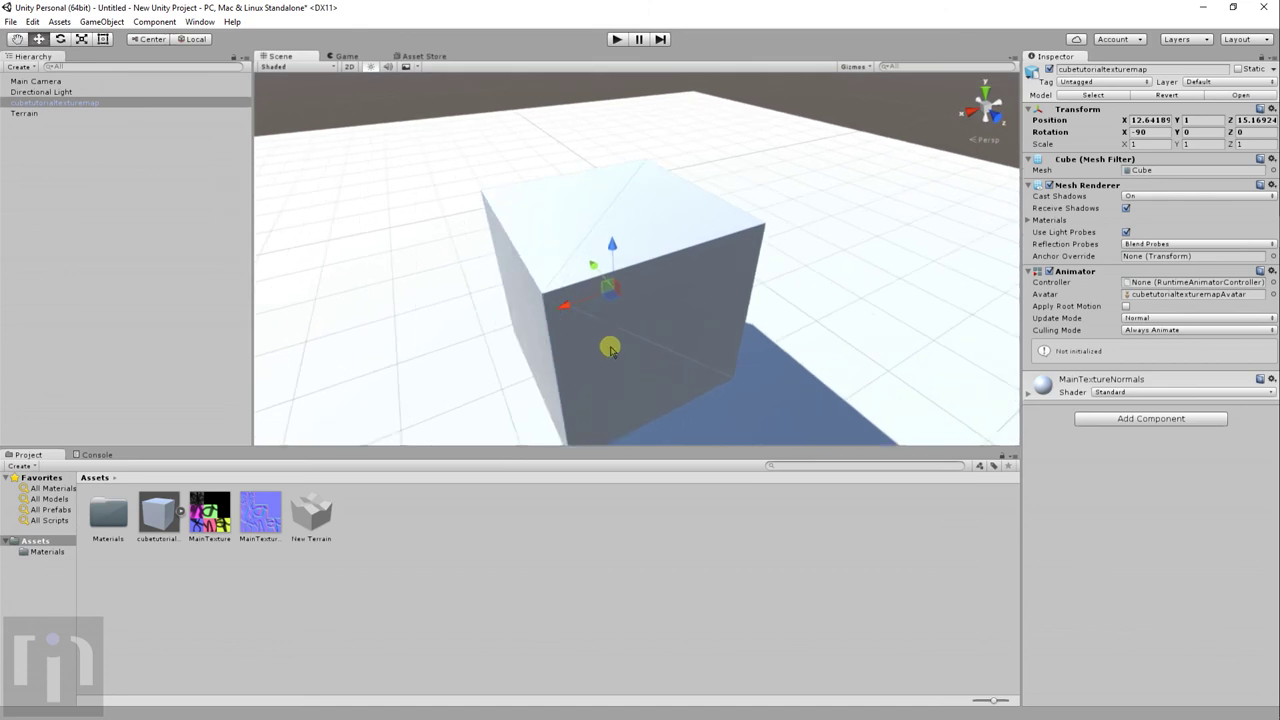
# - Set the material's shader to Legacy Shaders/Bumped Diffuse and assign MainTexture as its base texture
pyautogui.click(1113, 393)
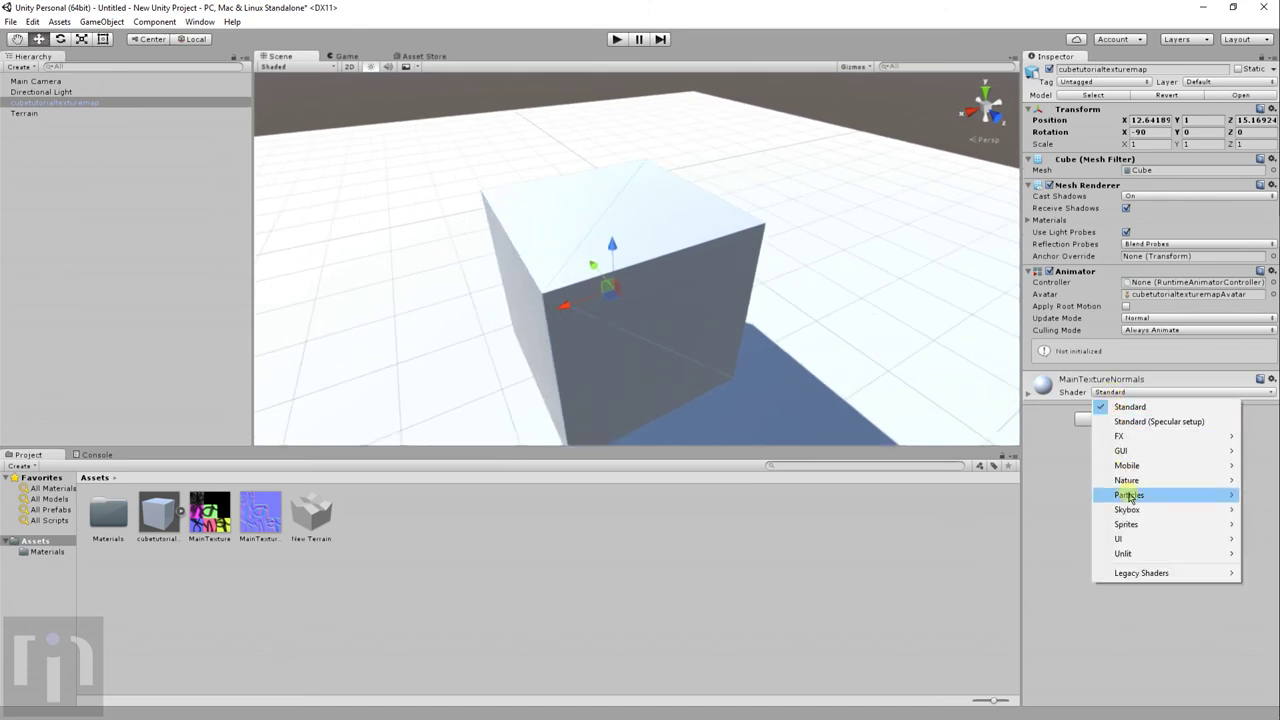
pyautogui.moveTo(1141, 574)
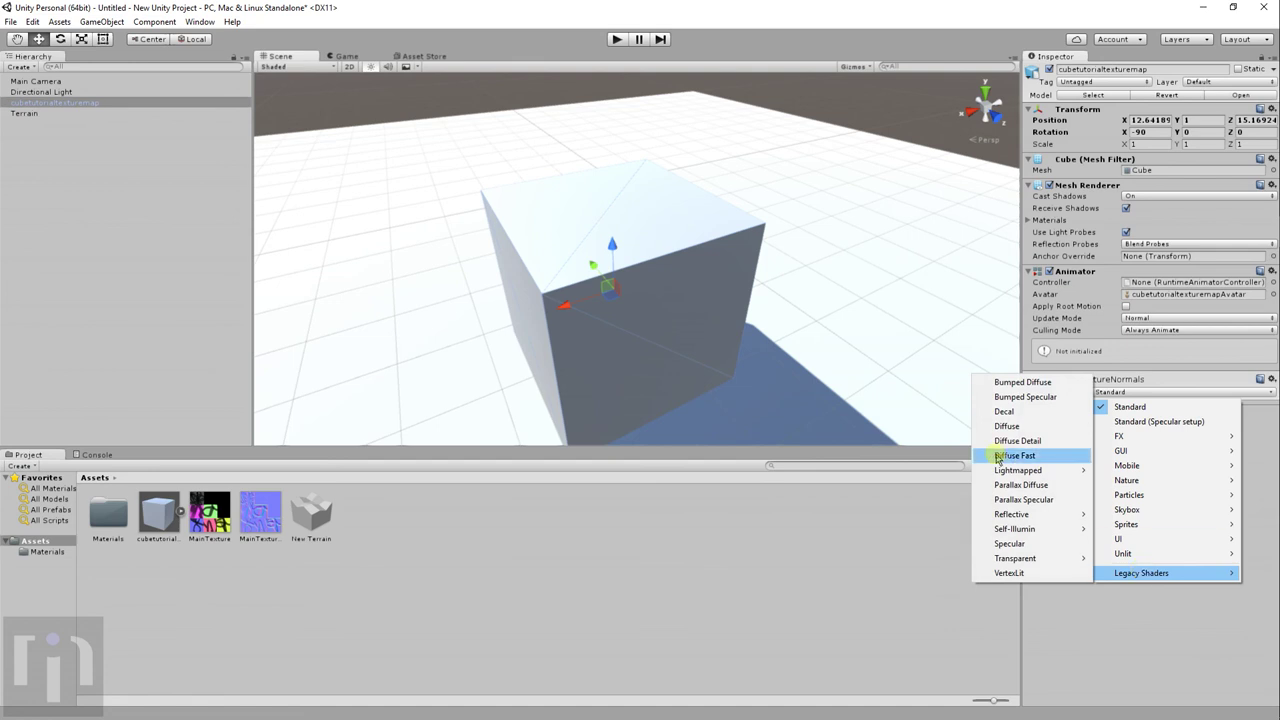
pyautogui.click(1024, 383)
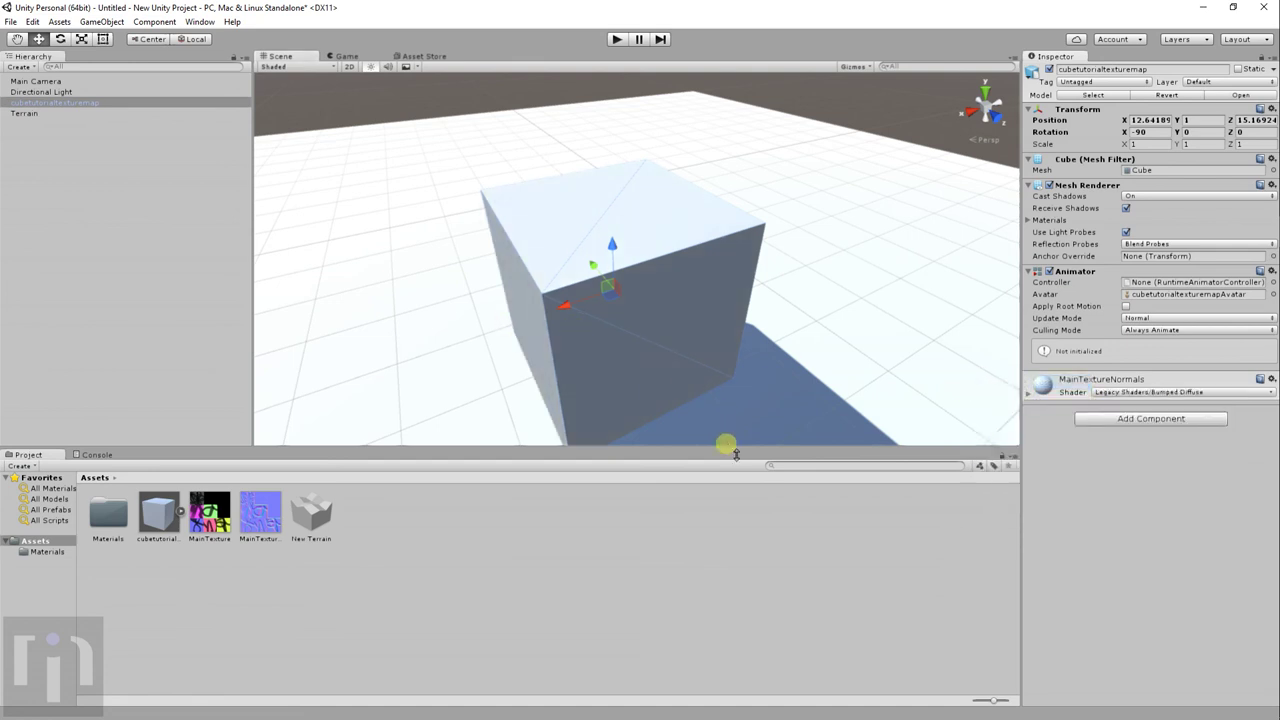
pyautogui.click(1030, 394)
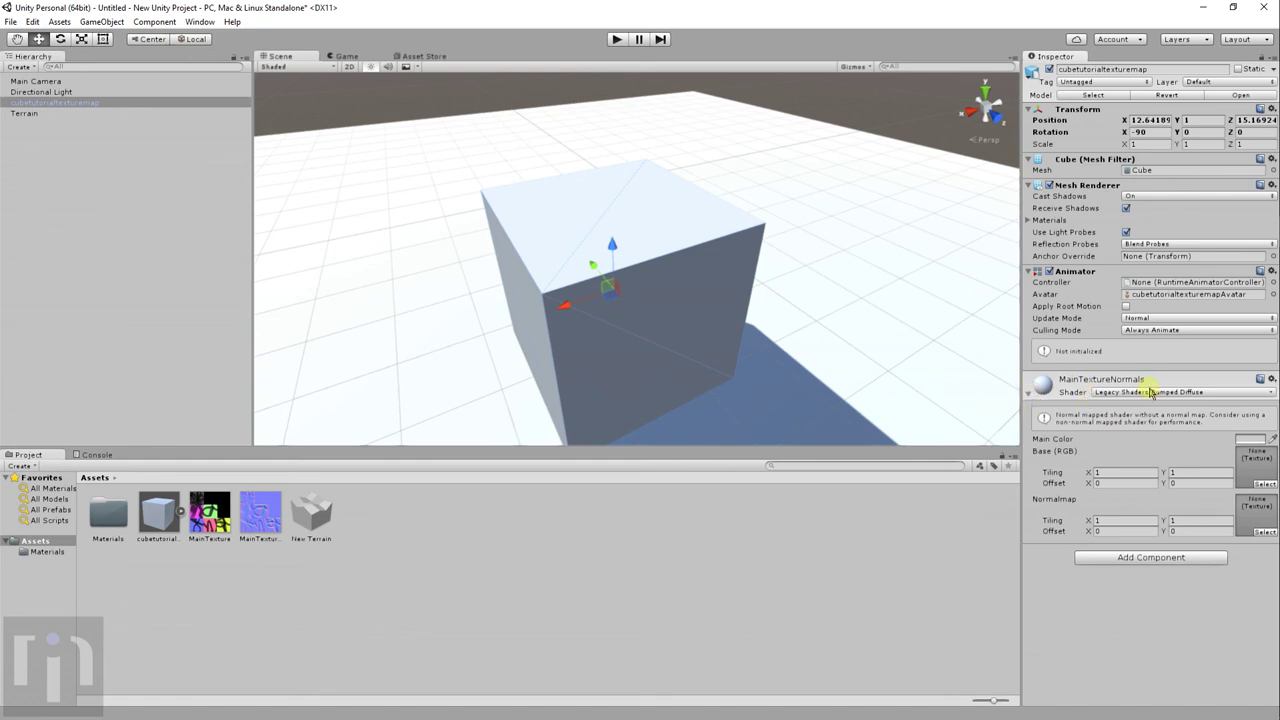
pyautogui.moveTo(209, 515); pyautogui.dragTo(1244, 470)
# - Assign MainTextureNormals to the material's Normalmap slot
pyautogui.moveTo(276, 533); pyautogui.dragTo(1244, 512)
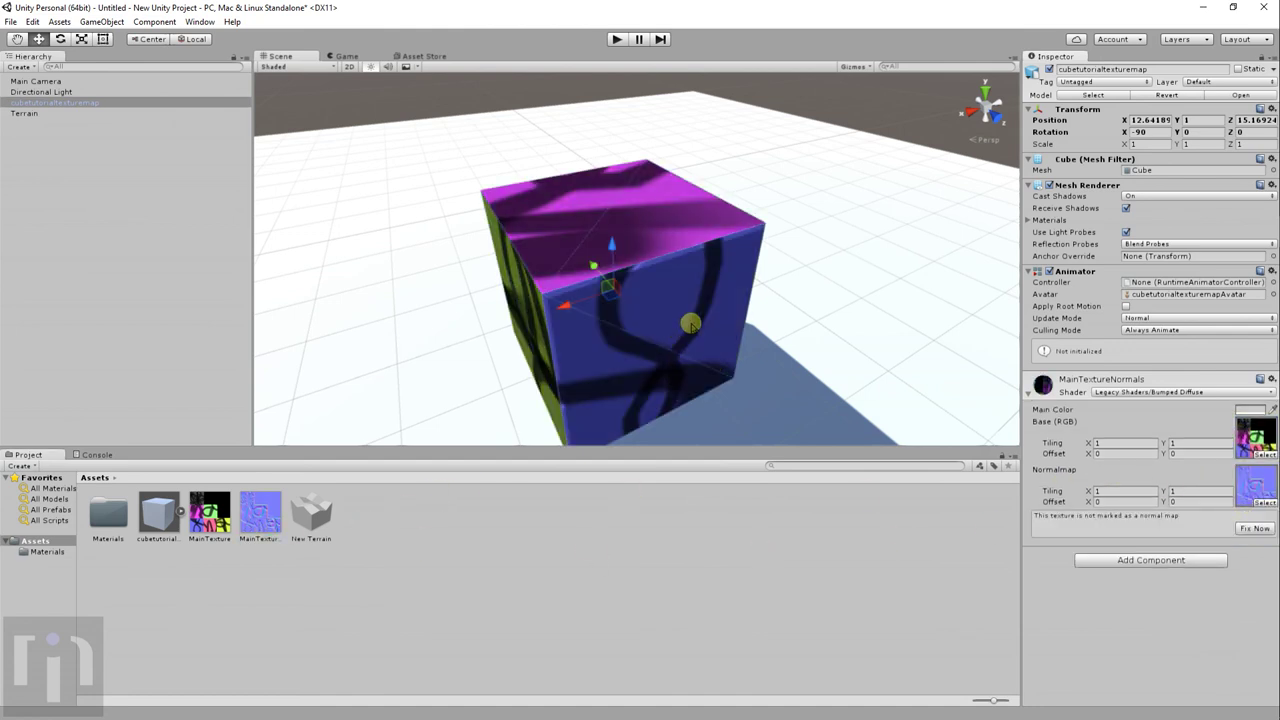
pyautogui.keyDown('alt'); pyautogui.moveTo(695, 320); pyautogui.dragTo(757, 346); pyautogui.keyUp('alt')
pyautogui.scroll(5, 354, 298)
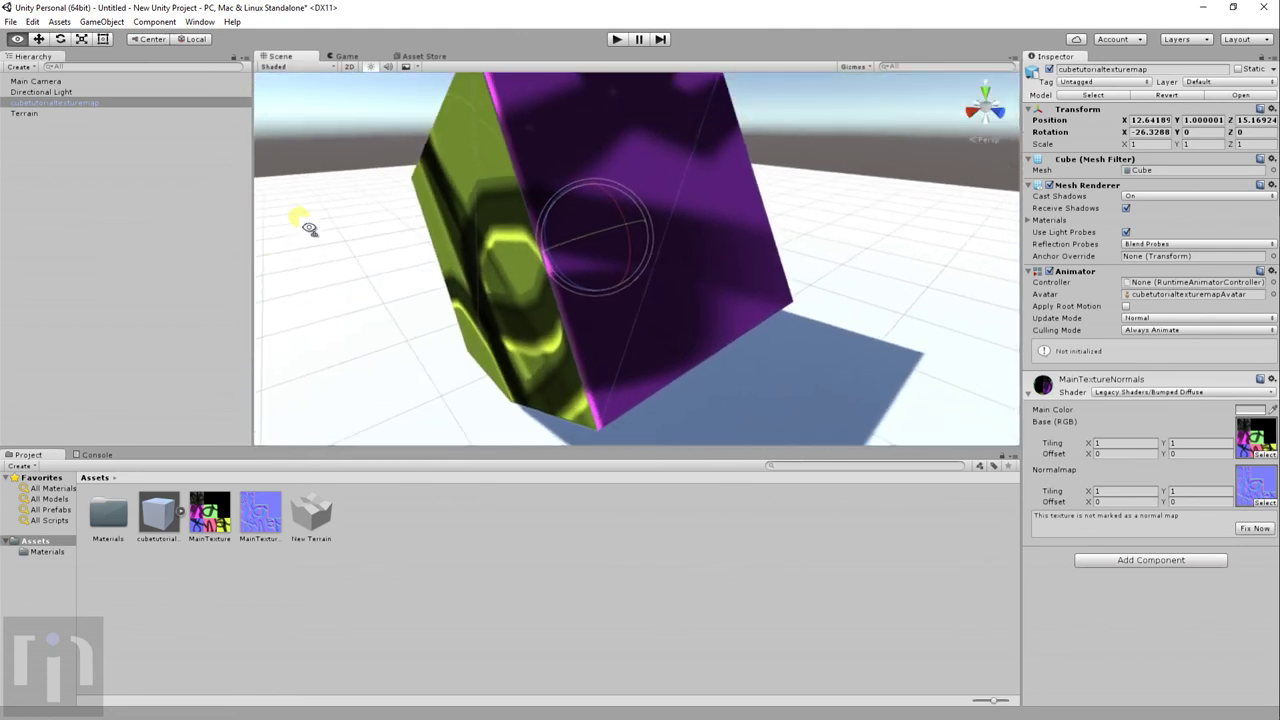
# - Raise the cube along its Y axis and orbit around to inspect its bumpy faces
pyautogui.keyDown('alt'); pyautogui.moveTo(309, 228); pyautogui.dragTo(1129, 271); pyautogui.keyUp('alt')
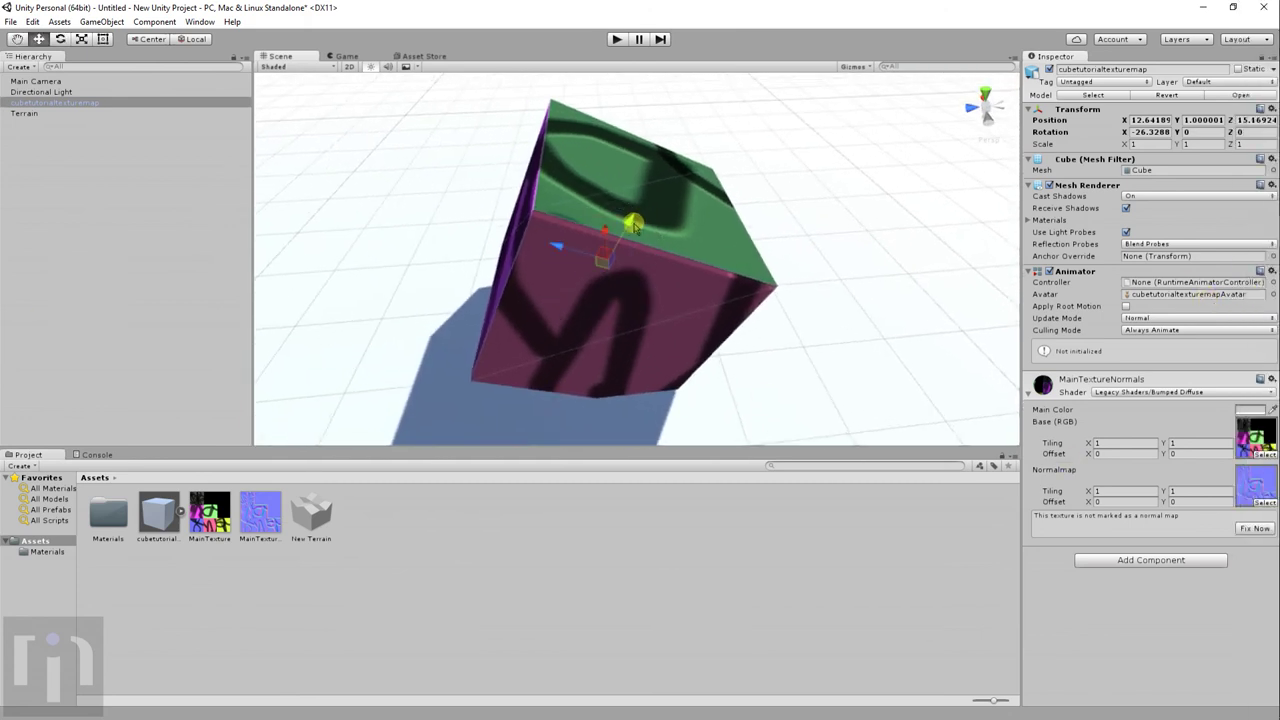
pyautogui.moveTo(649, 199); pyautogui.dragTo(1100, 150)
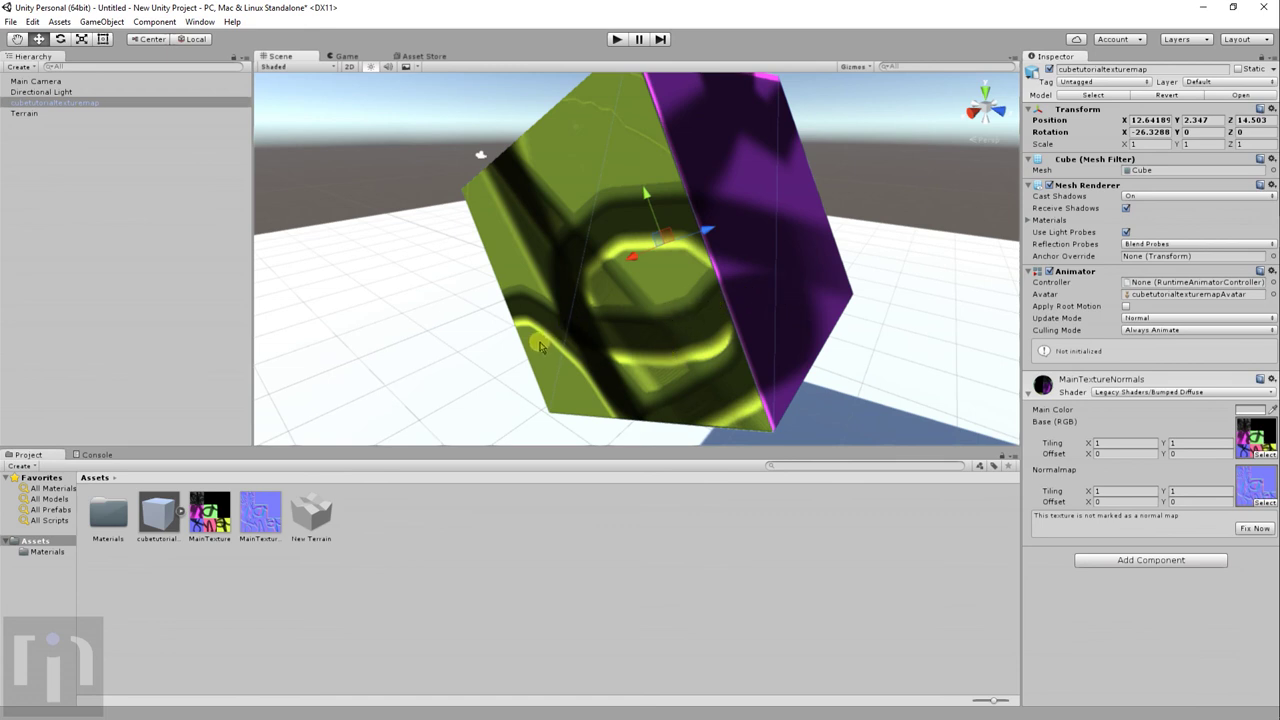
pyautogui.keyDown('alt'); pyautogui.moveTo(600, 337); pyautogui.dragTo(183, 291); pyautogui.keyUp('alt')
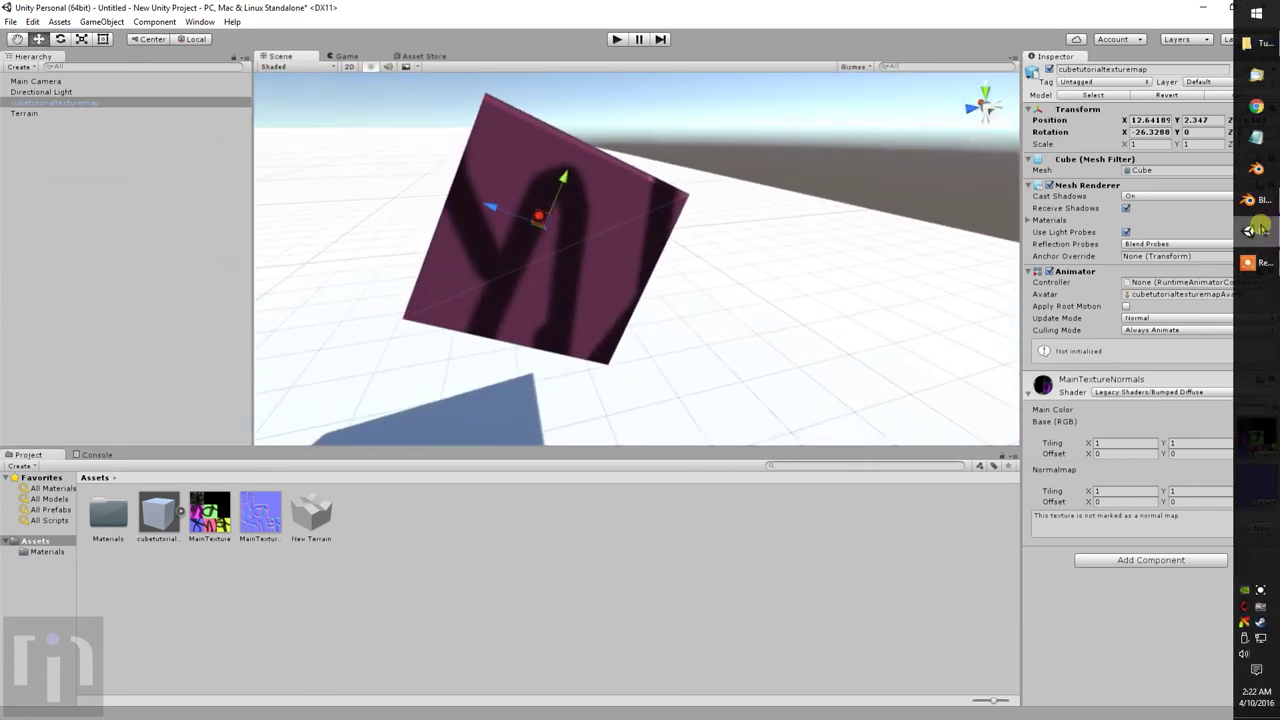
pyautogui.click(1262, 200)
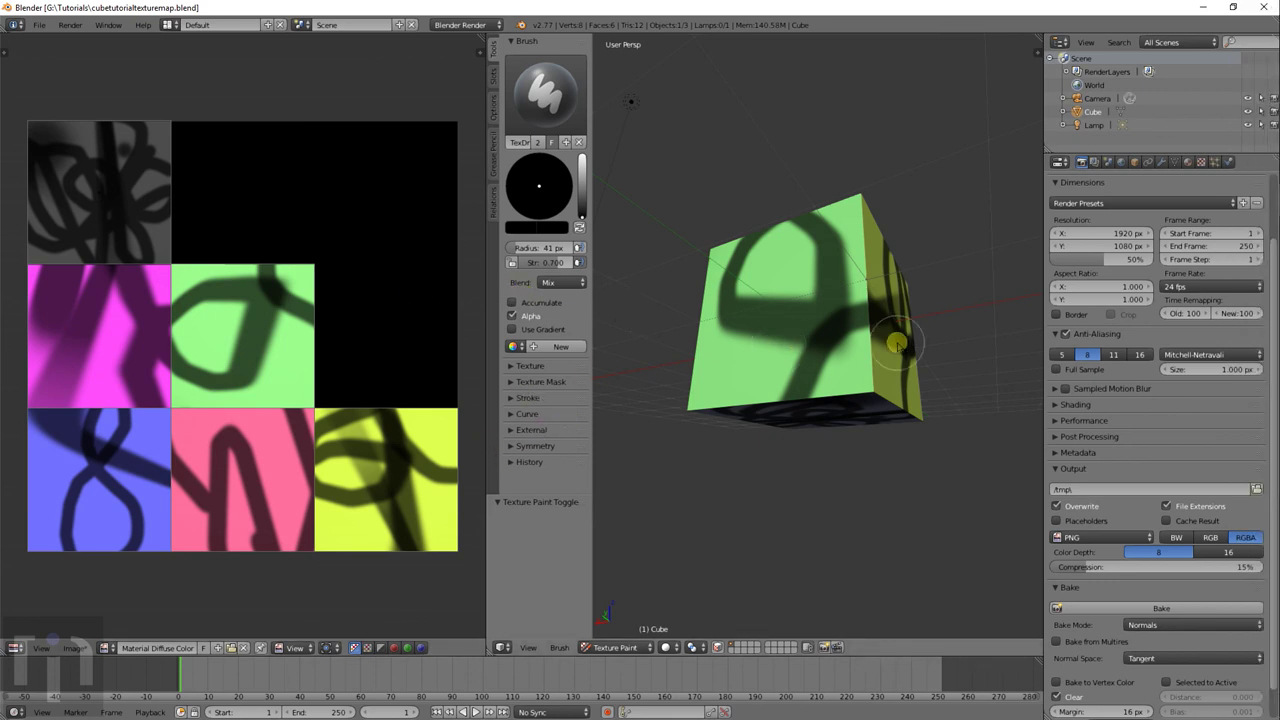
pyautogui.moveTo(898, 294); pyautogui.dragTo(770, 435, button='middle')
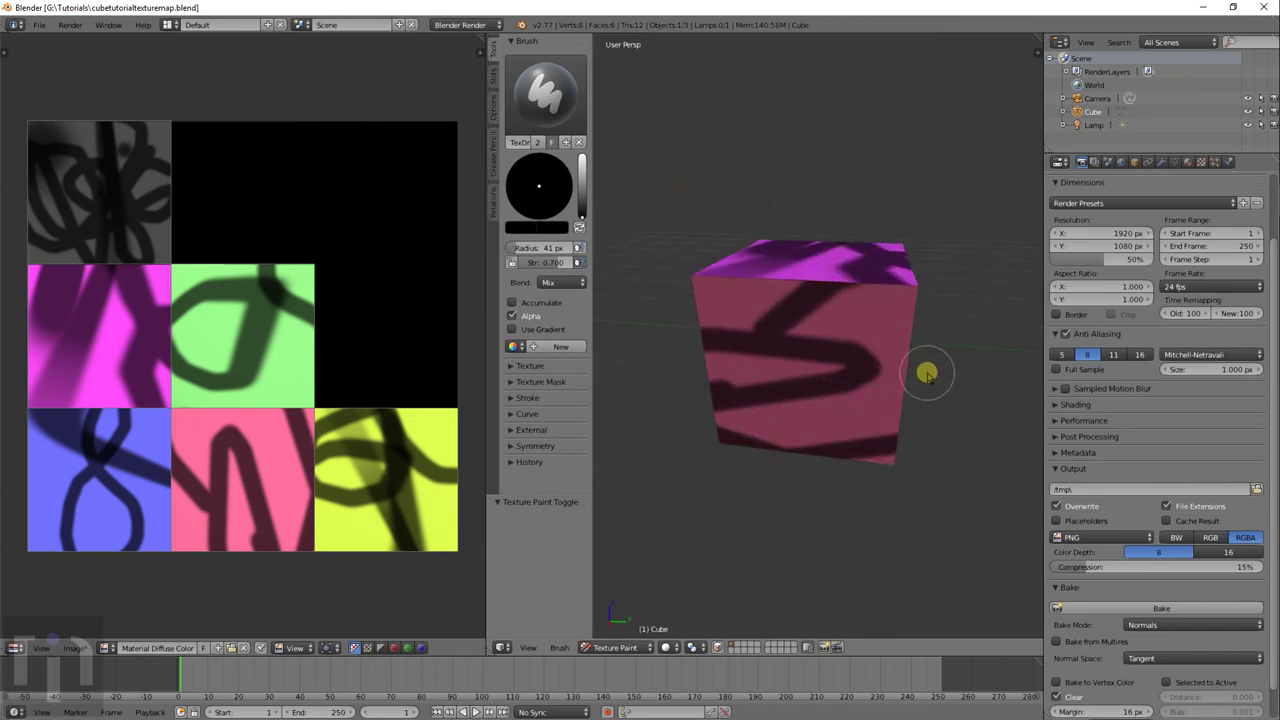
pyautogui.moveTo(927, 376); pyautogui.dragTo(743, 370, button='middle')
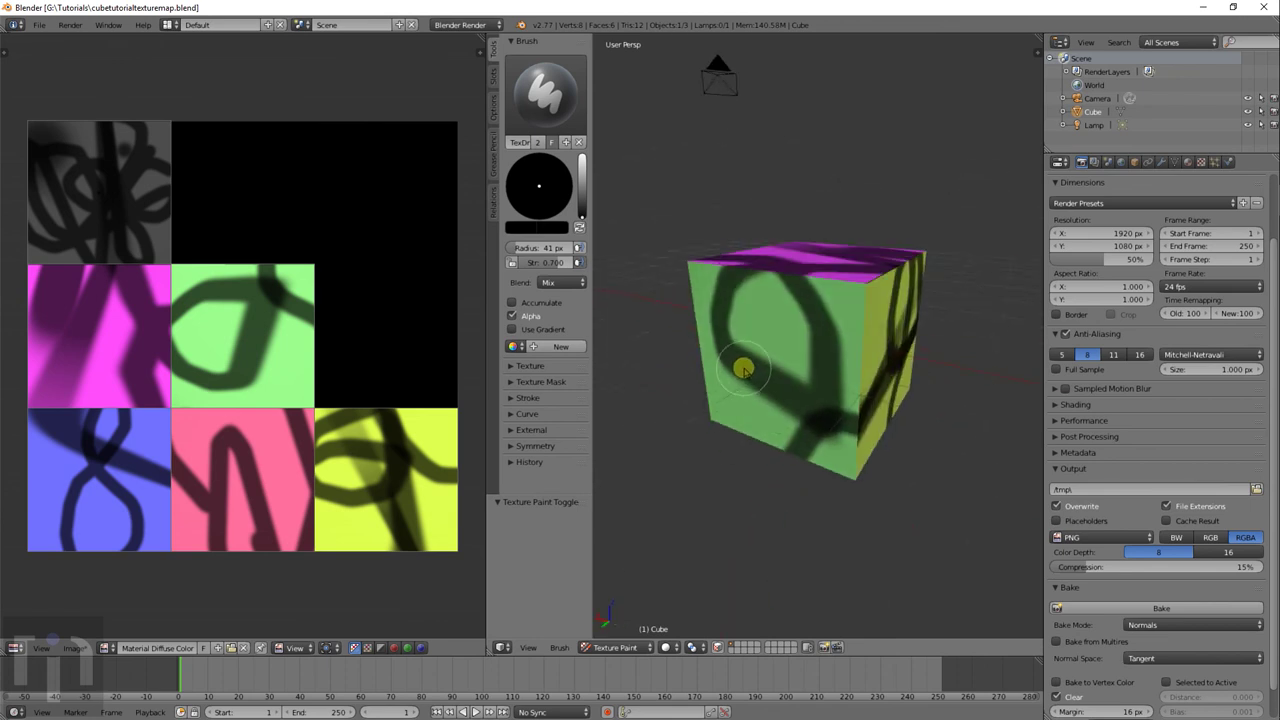